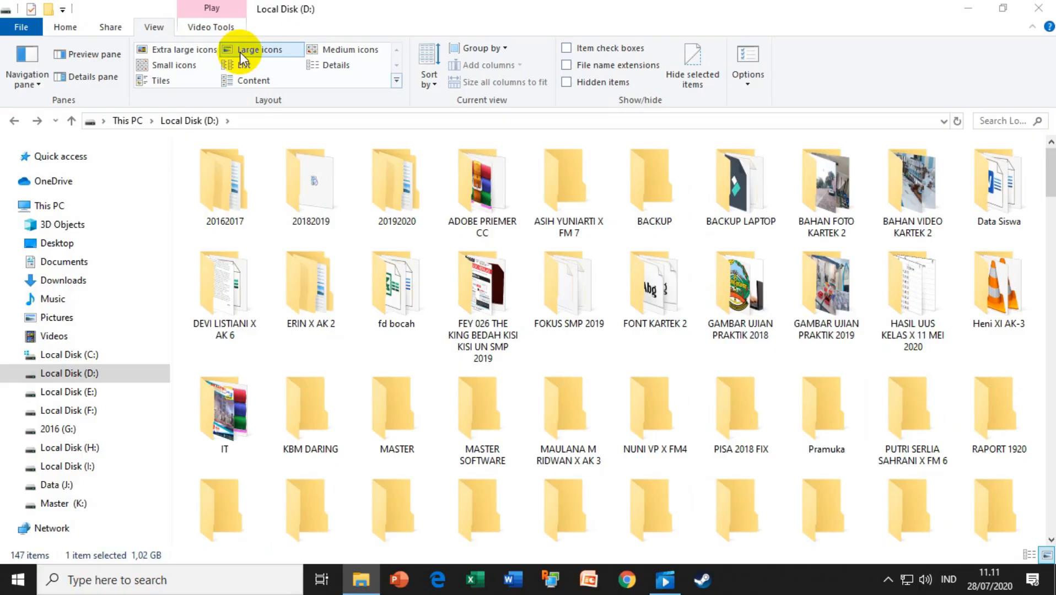
Step: Compare the medium icons, small icons and list layouts for the contents of Local Disk (D:)
click(327, 48)
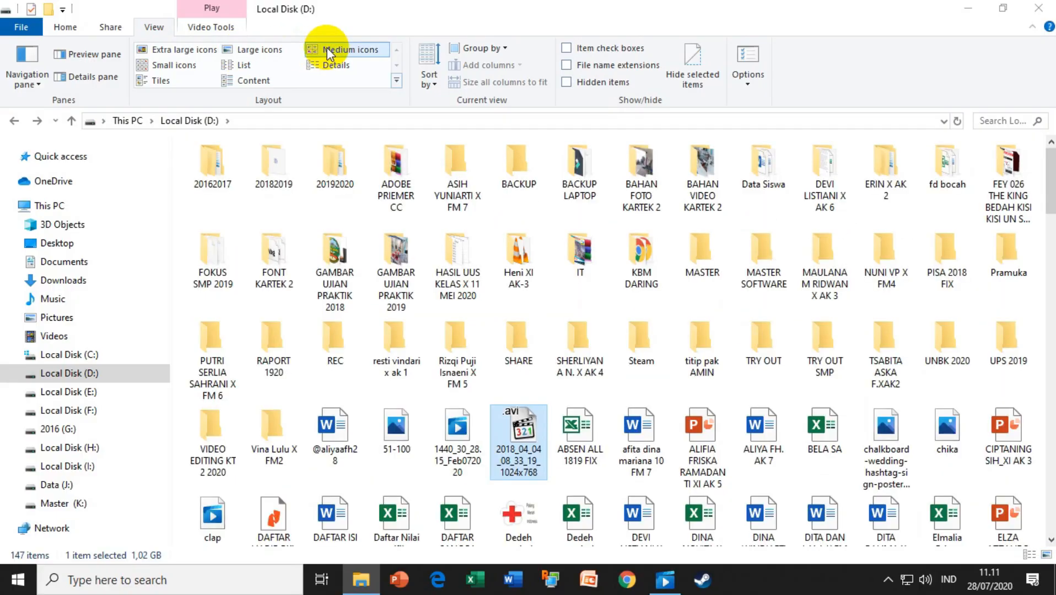
click(192, 63)
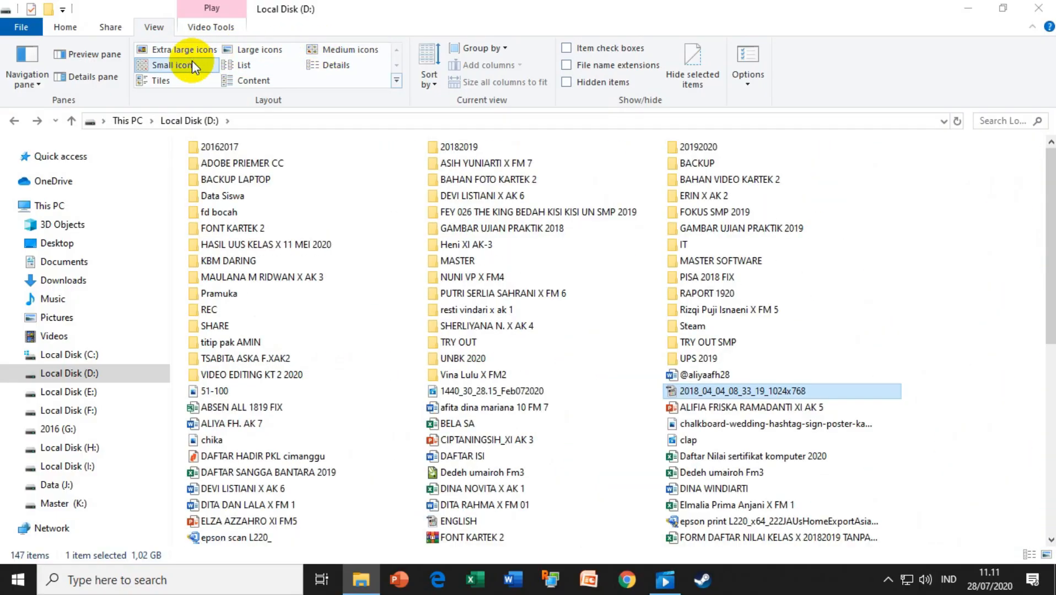
click(247, 65)
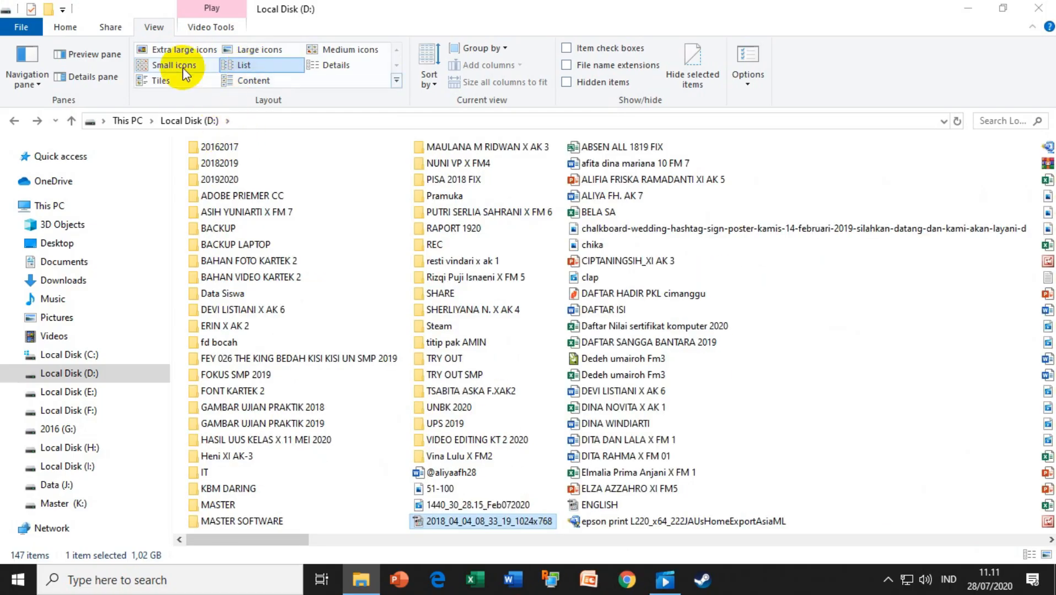
click(175, 64)
click(241, 66)
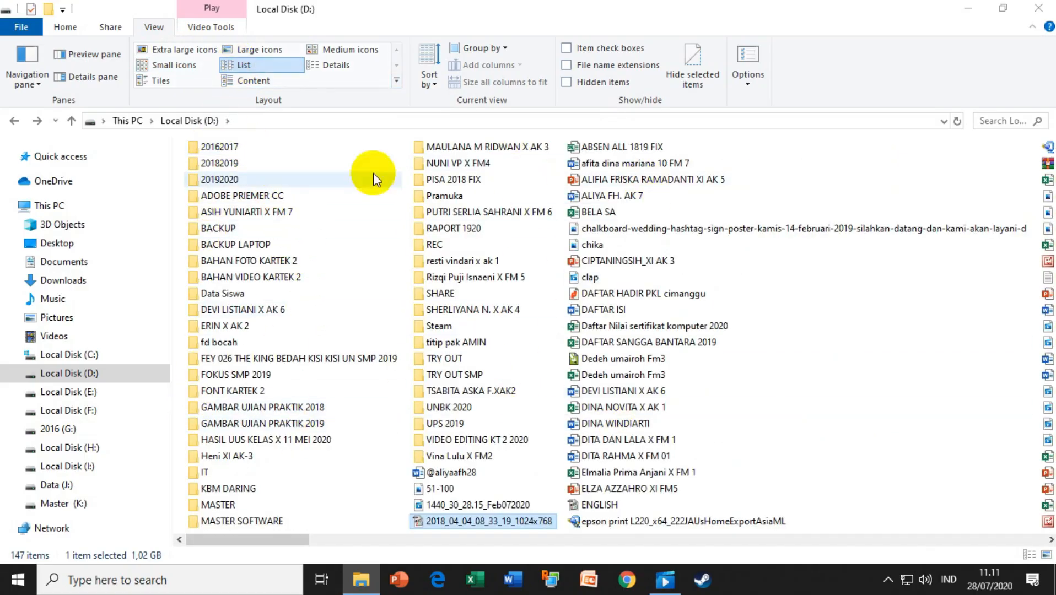
Step: Show the drive's contents in the Details layout and widen the Type column to fit the full file type names
click(337, 67)
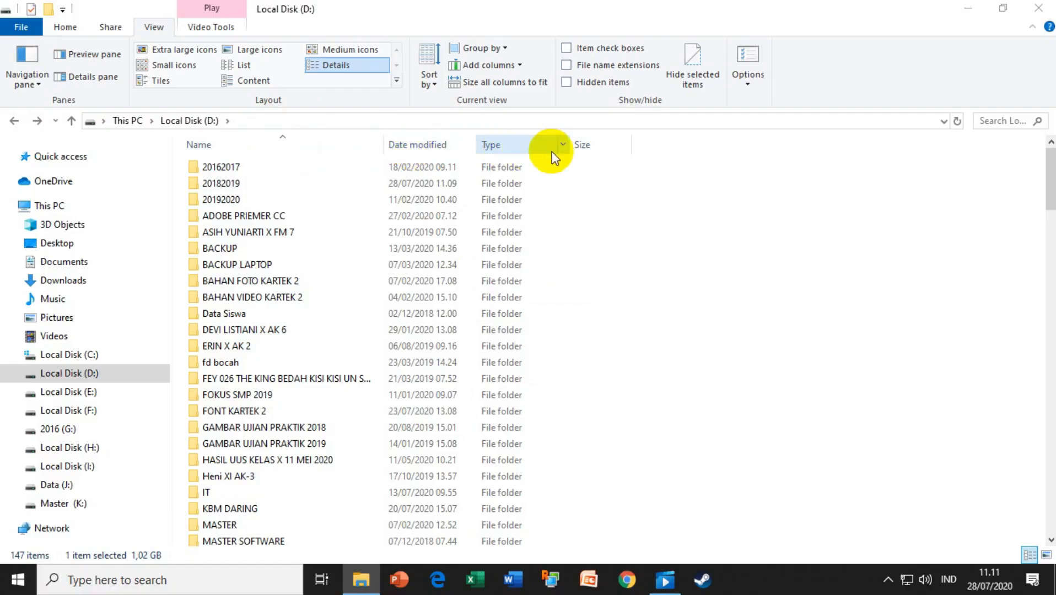
scroll(578, 353, down, 14)
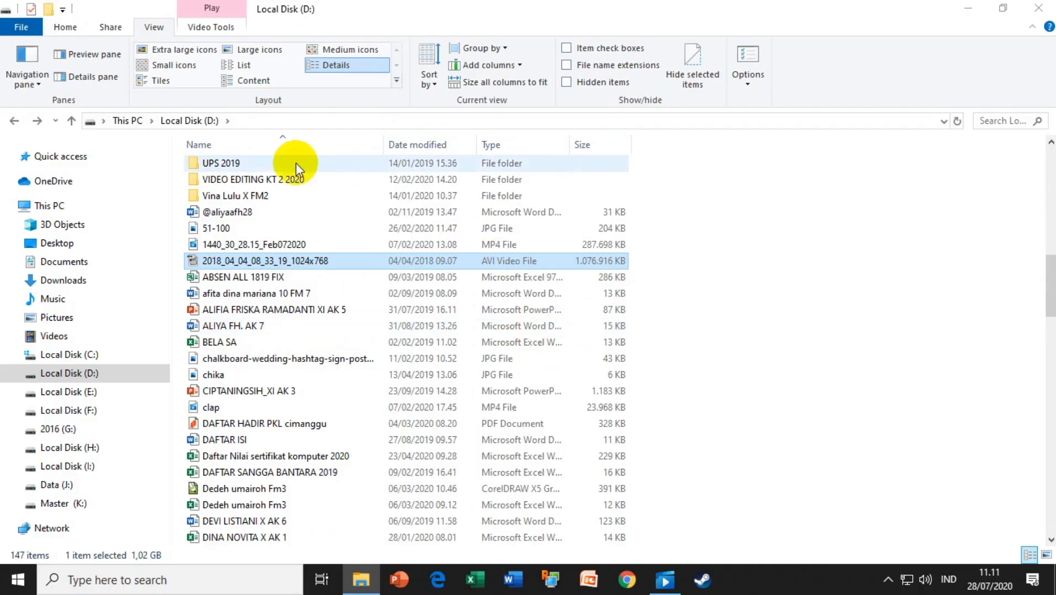
click(229, 215)
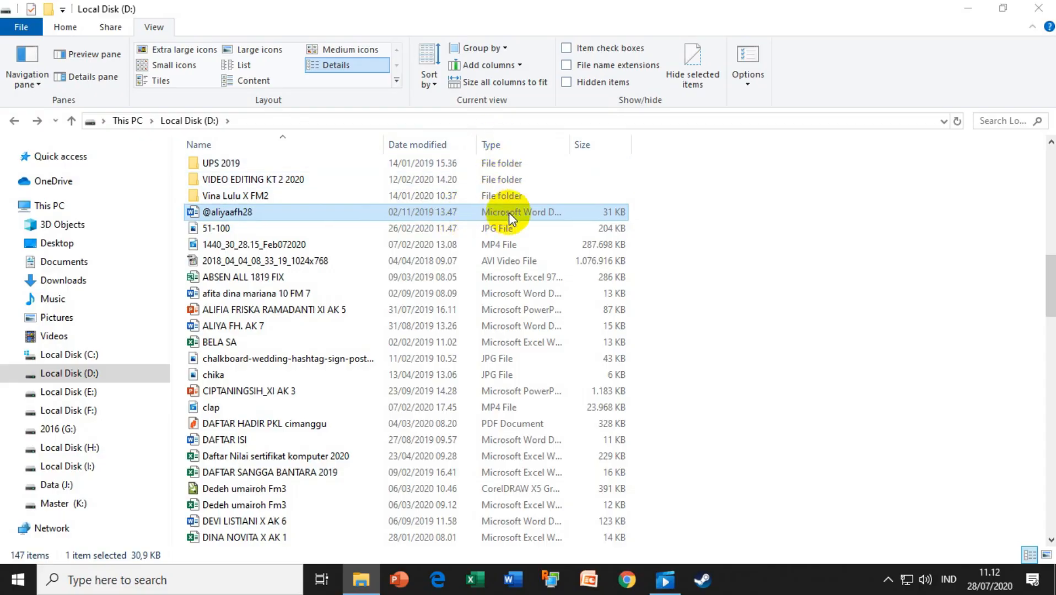
drag(568, 143, 657, 142)
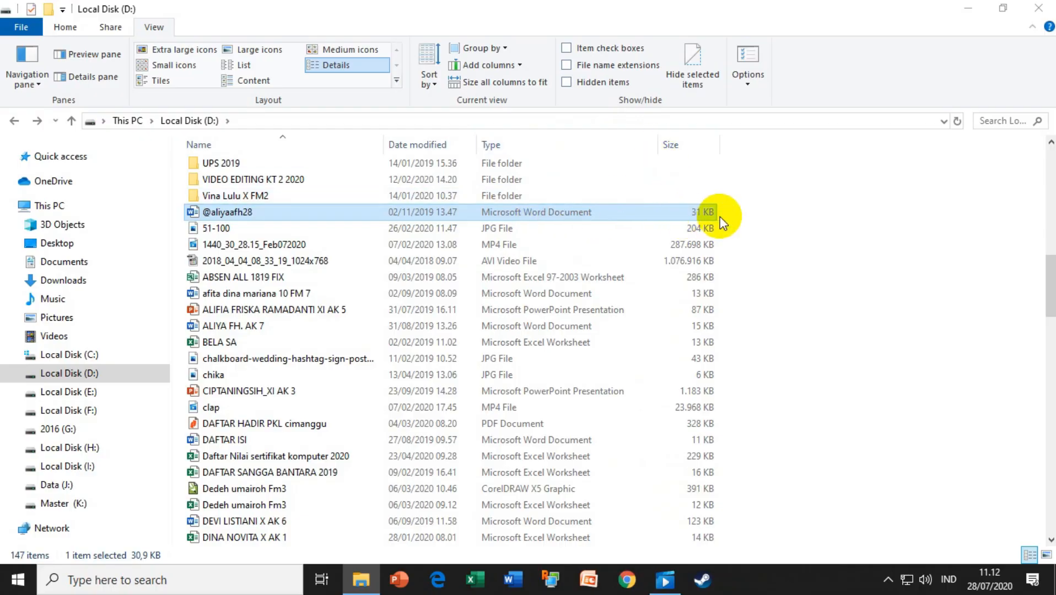
scroll(446, 312, up, 3)
scroll(446, 313, down, 1)
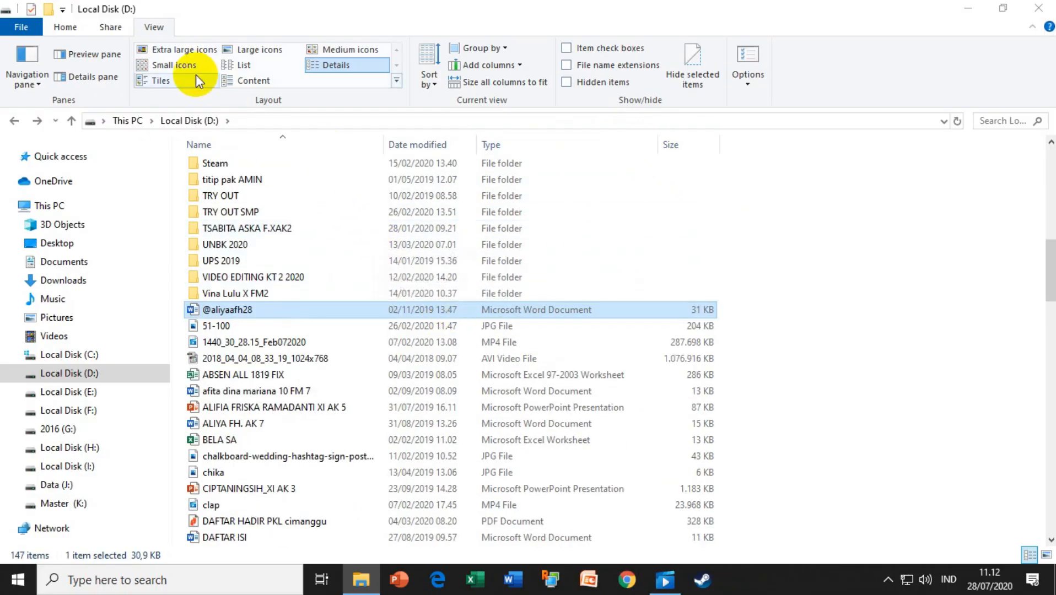
Step: Change the layout to extra large and then large icons, and check the properties of the Word document whose name ends in AK 7
click(184, 54)
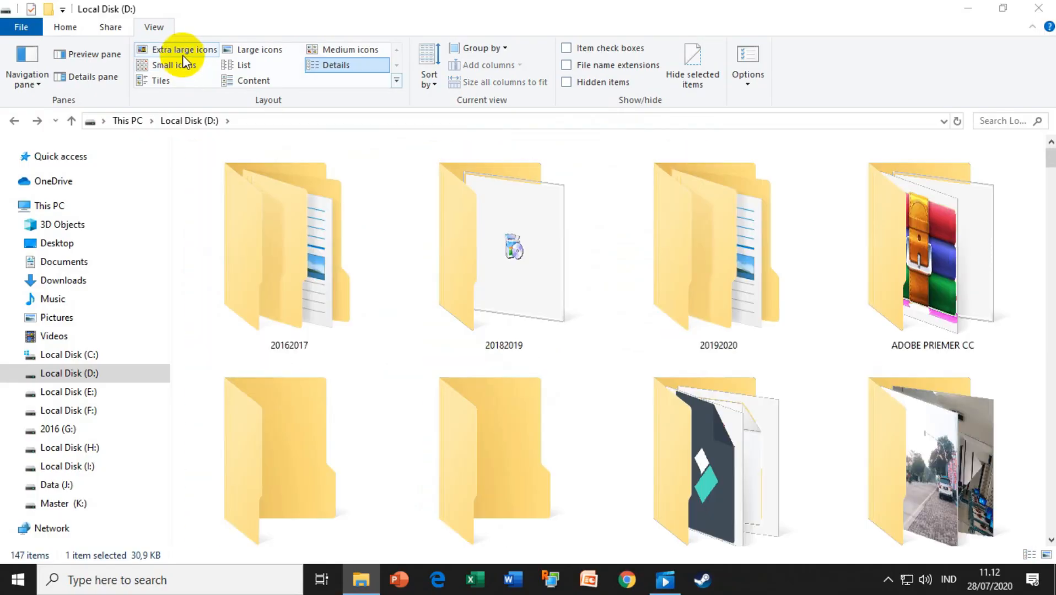
click(265, 51)
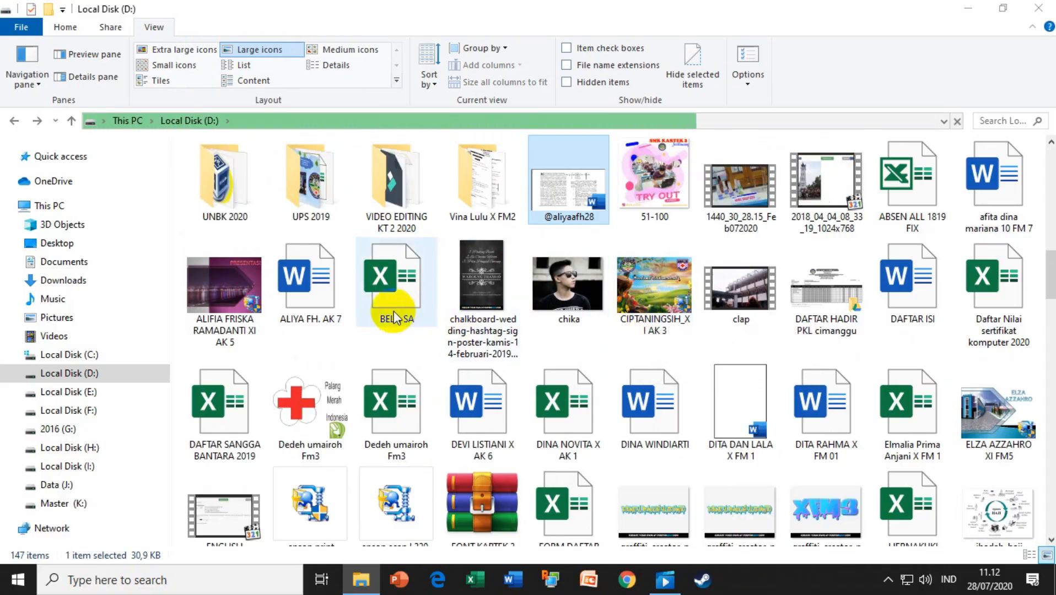
right_click(330, 300)
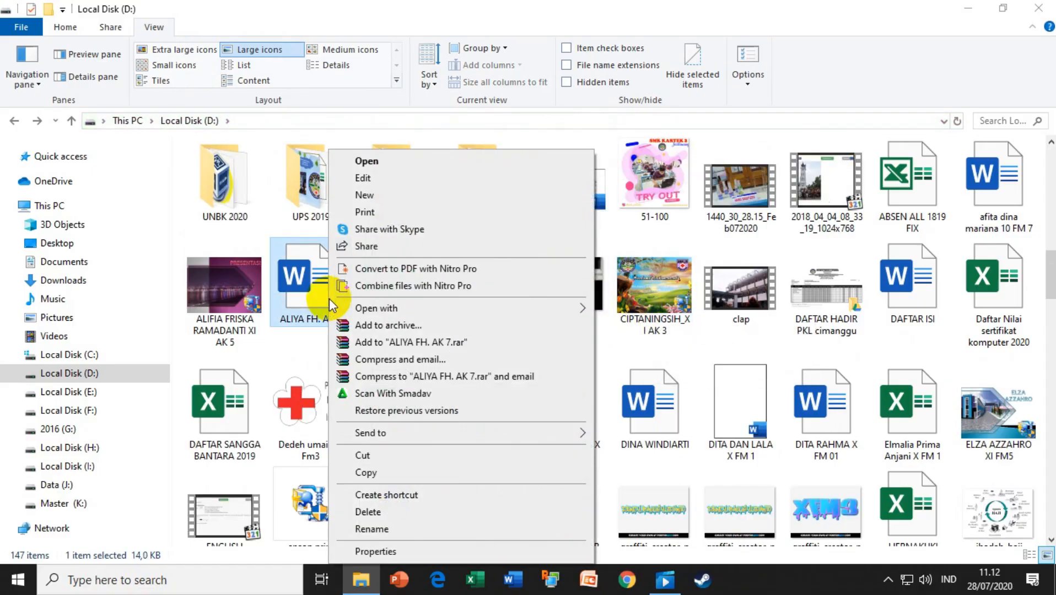
click(409, 551)
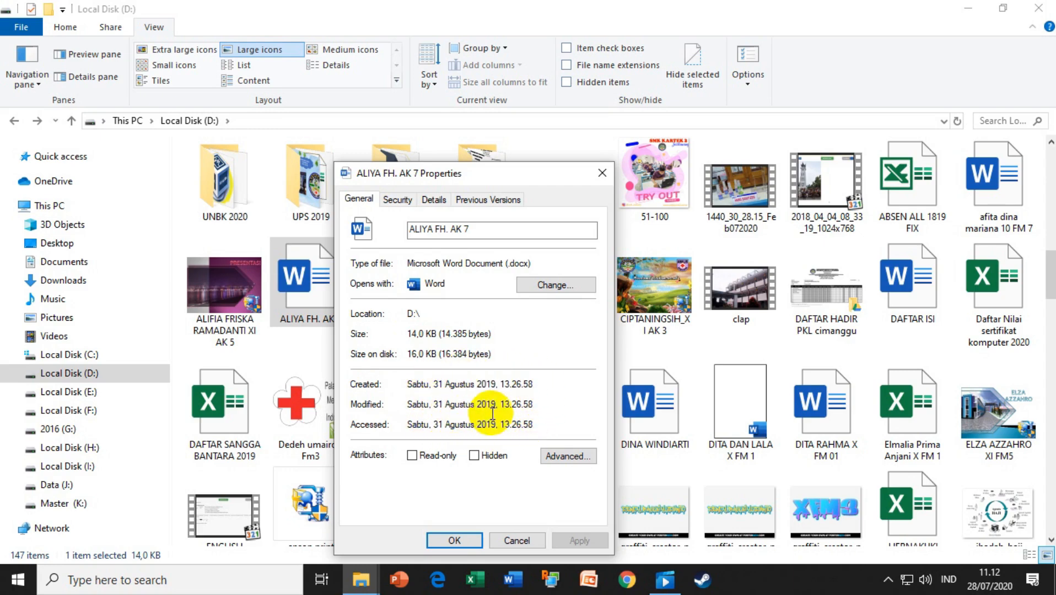
click(517, 541)
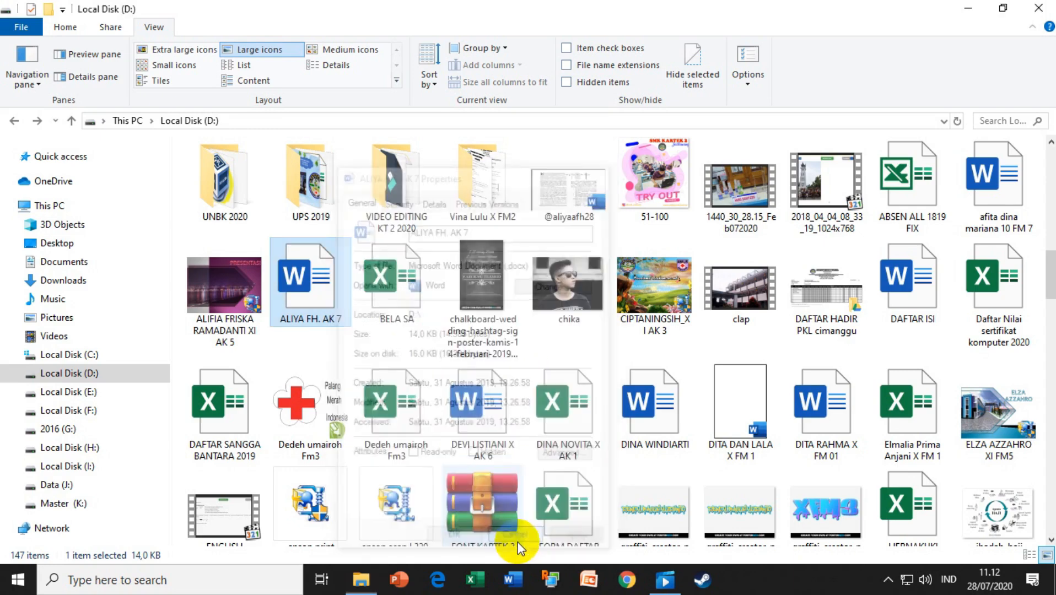
right_click(311, 295)
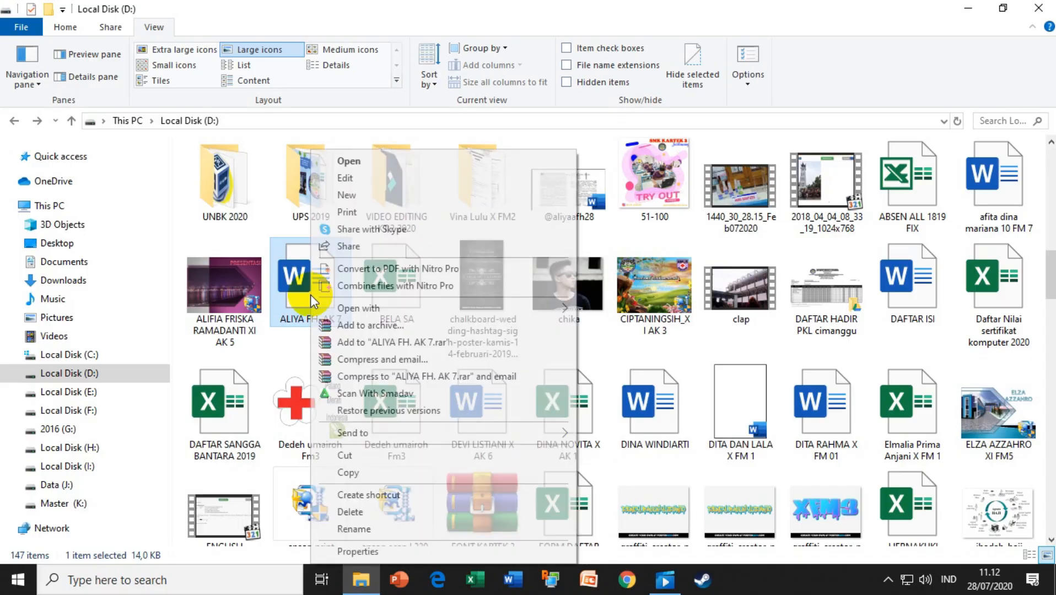
click(353, 552)
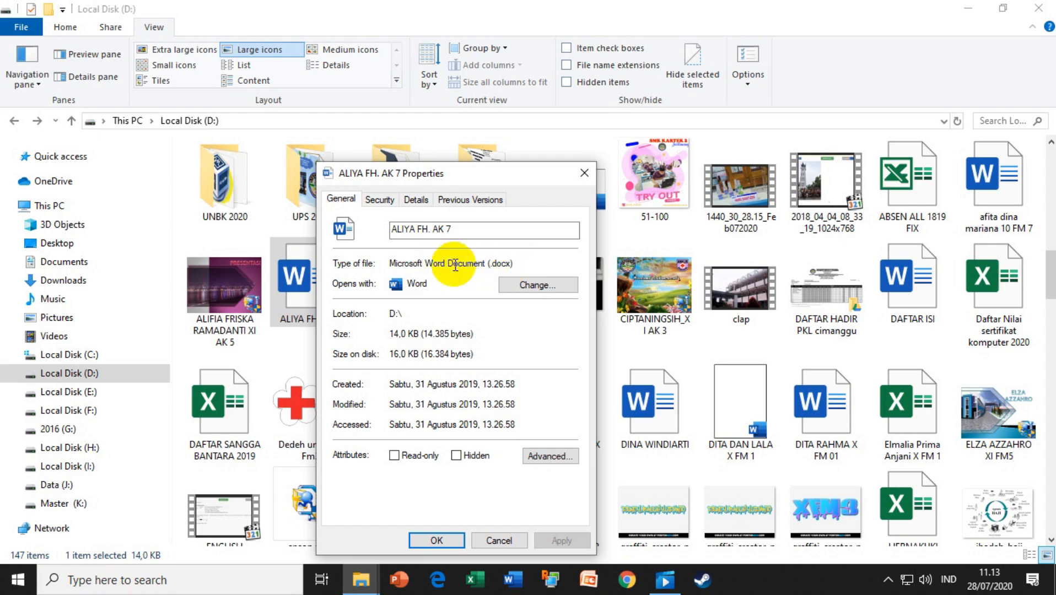
click(437, 540)
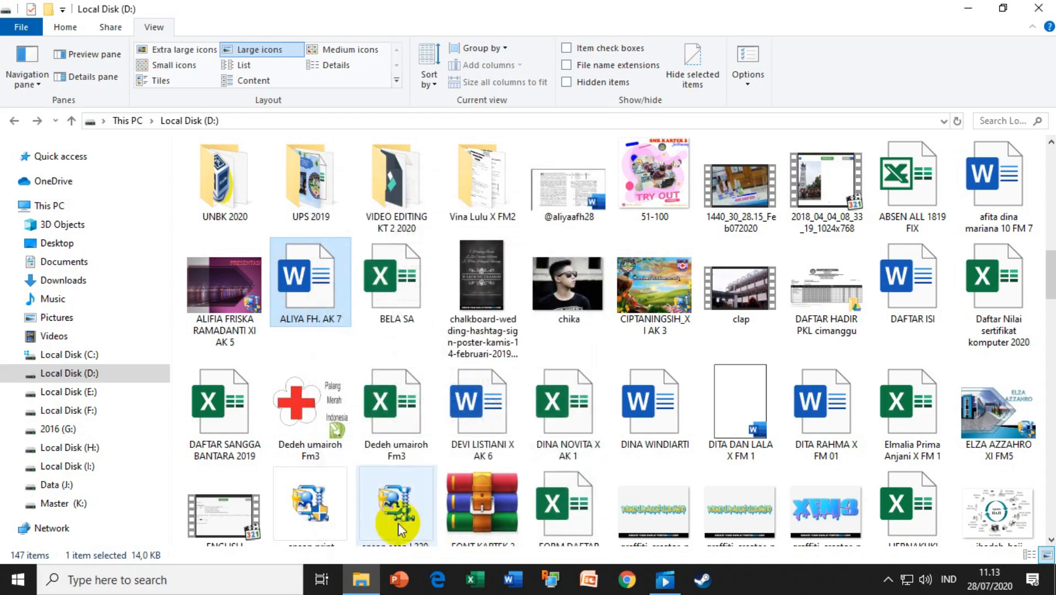
Step: Check the file type in the properties of the Excel workbook DAFTAR SANGGA BANTARA 2019
click(244, 426)
right_click(244, 426)
click(273, 407)
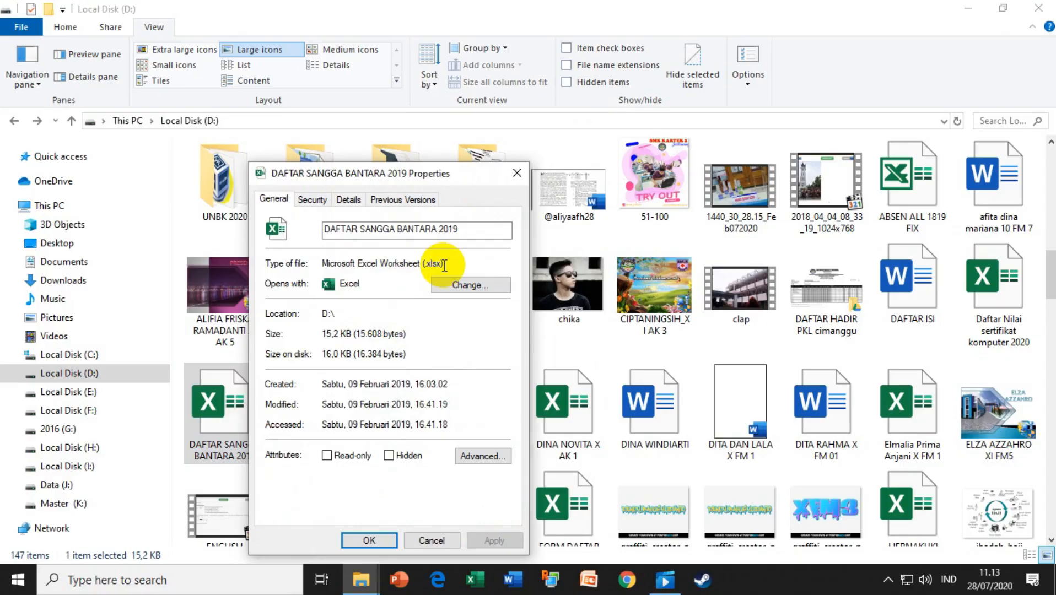
click(430, 541)
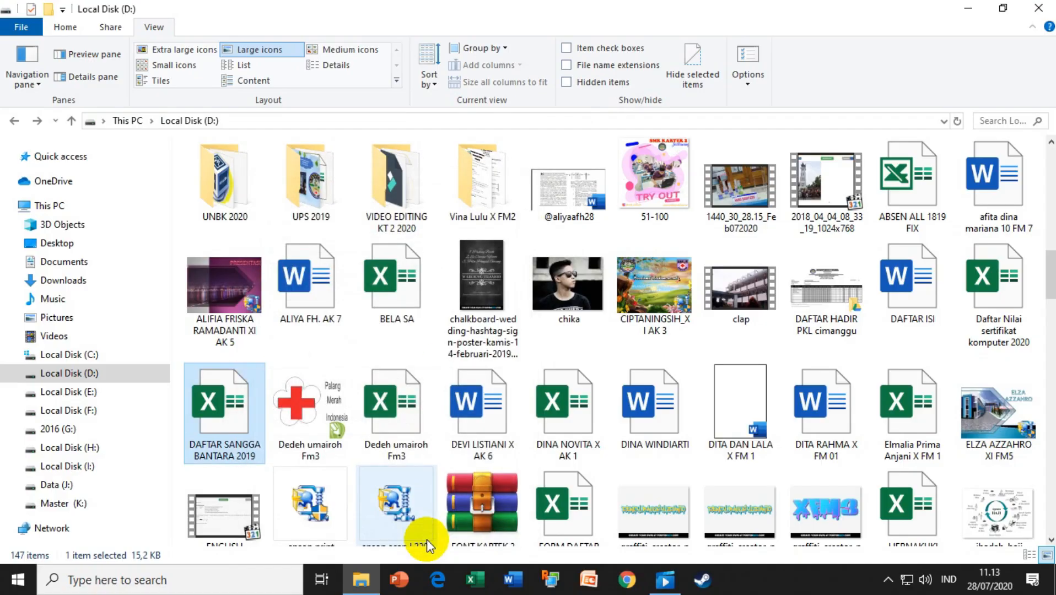
Step: Change the layout of the drive's contents to medium icons and then to Details, and look through the detailed file list
scroll(708, 414, down, 10)
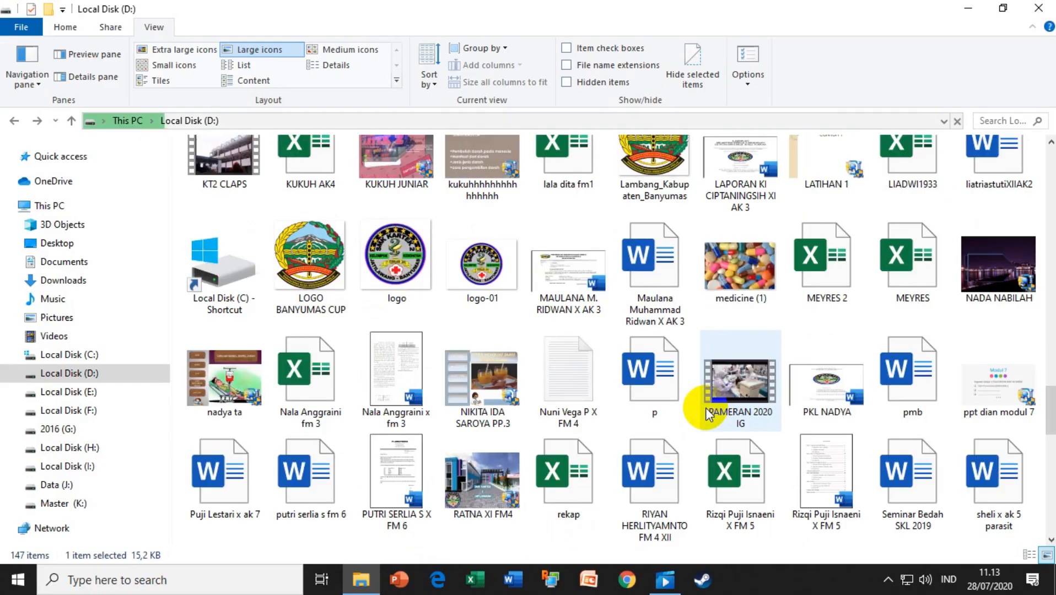
scroll(707, 411, up, 10)
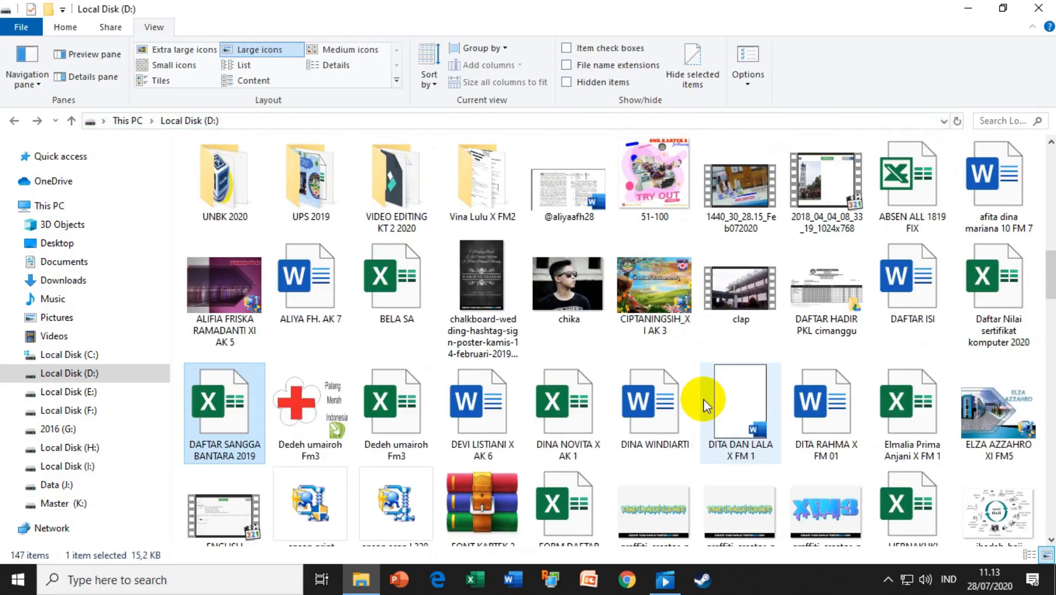
scroll(705, 404, up, 8)
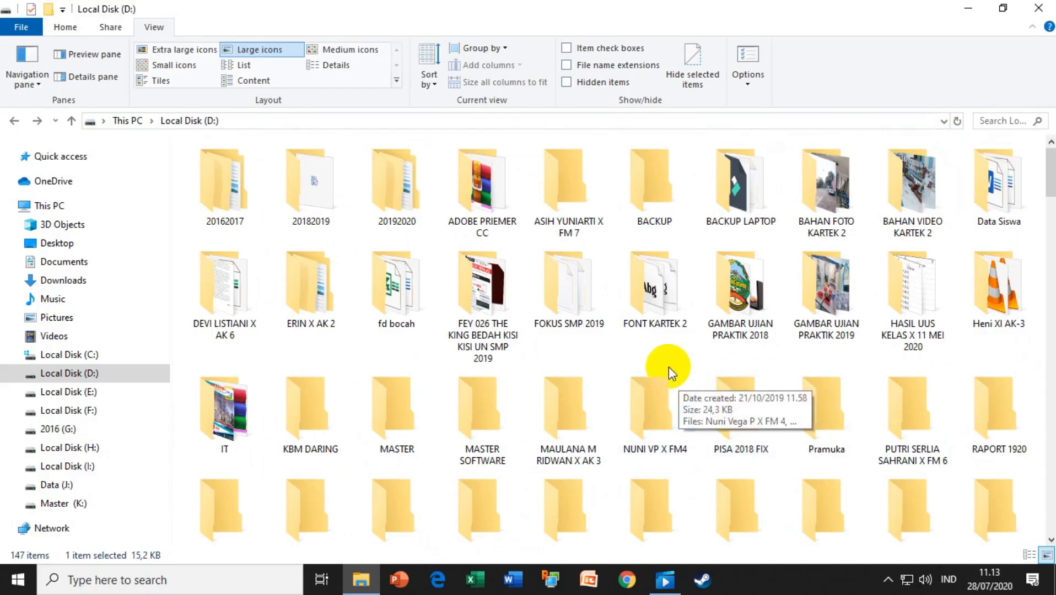
click(331, 51)
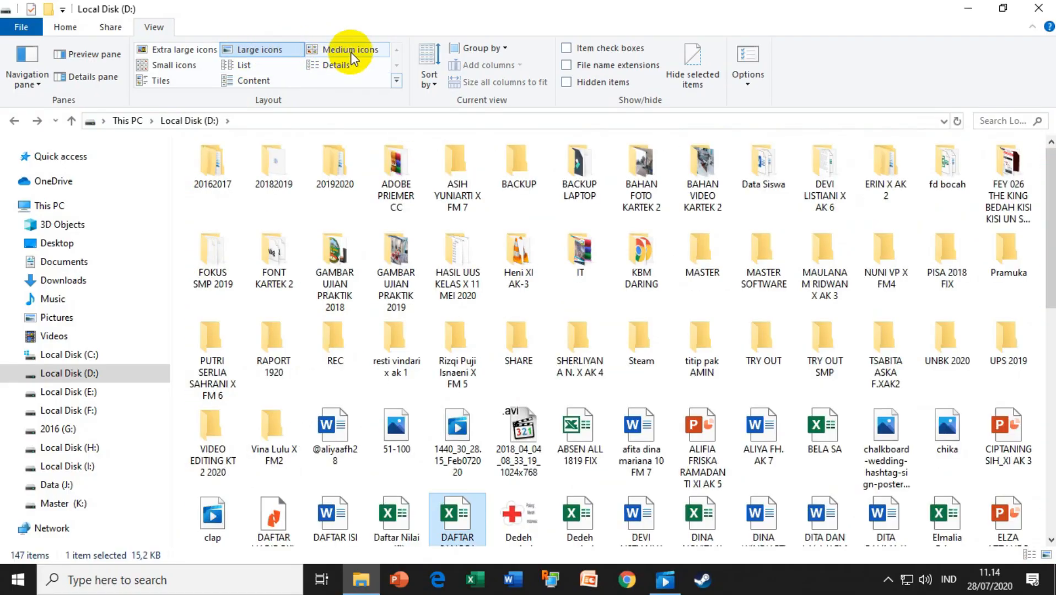
click(351, 52)
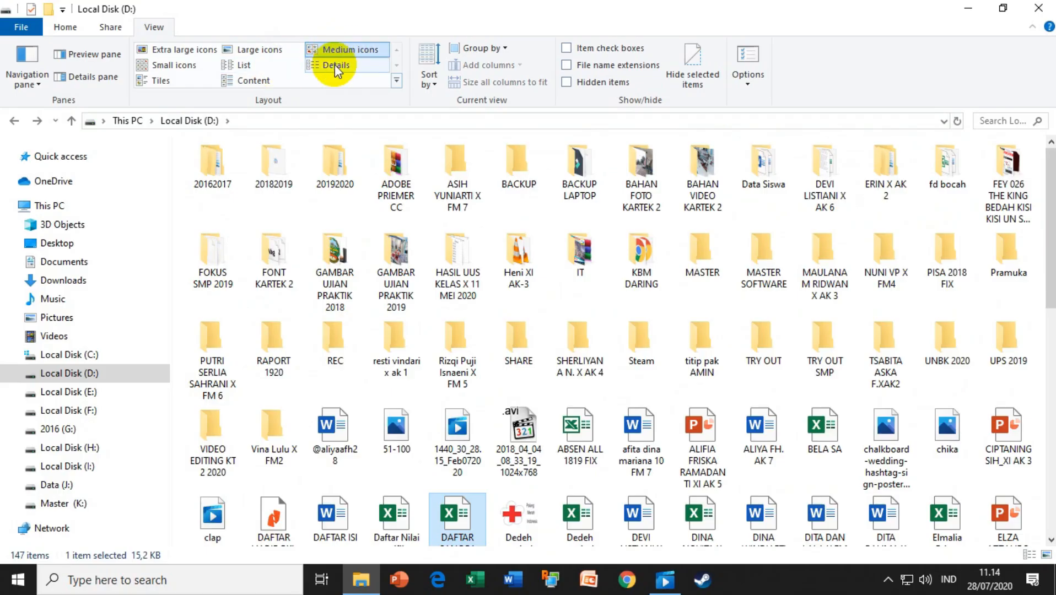
click(335, 65)
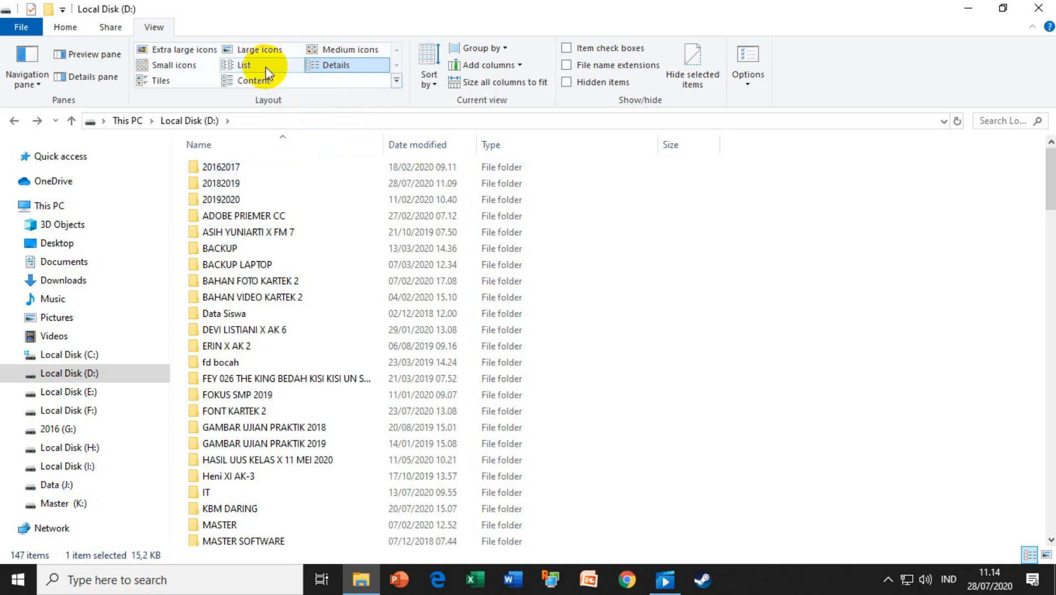
scroll(666, 438, down, 18)
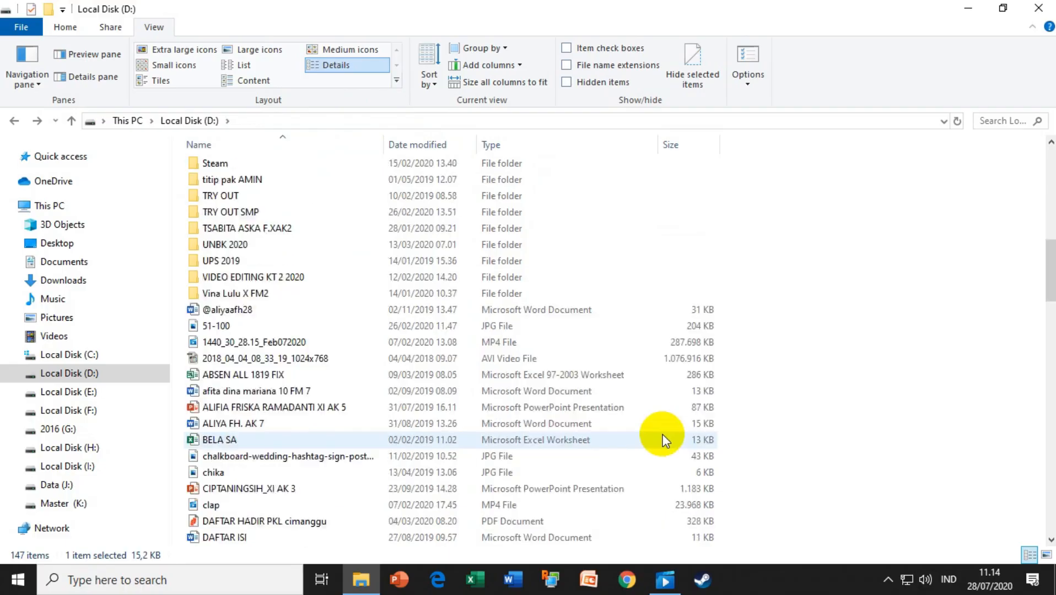
scroll(661, 441, up, 16)
scroll(659, 441, up, 2)
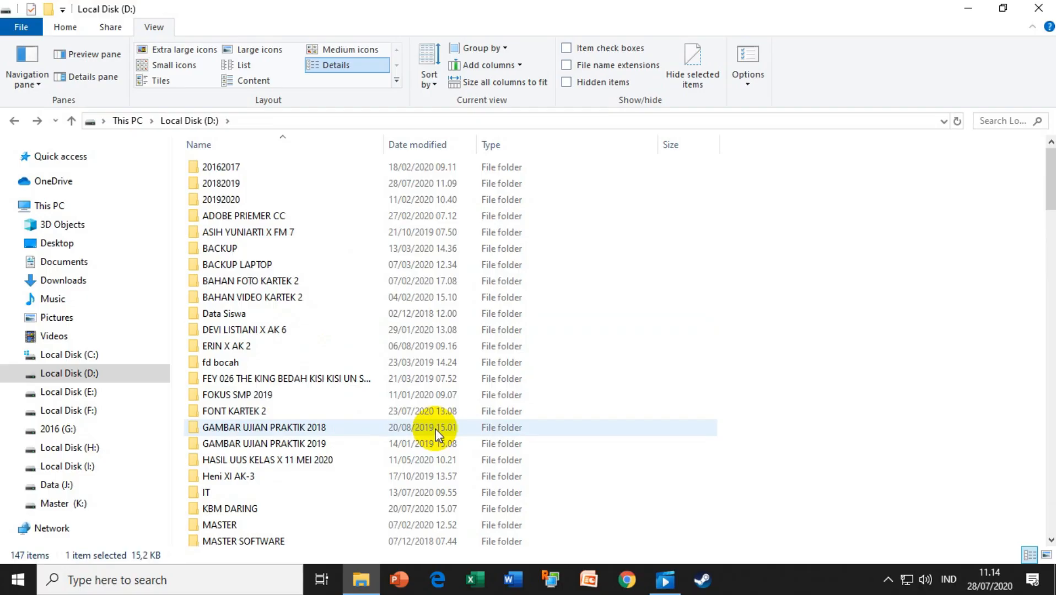
Step: Sort the drive's contents by name in descending order and look through the files and folders from Z to A
click(225, 147)
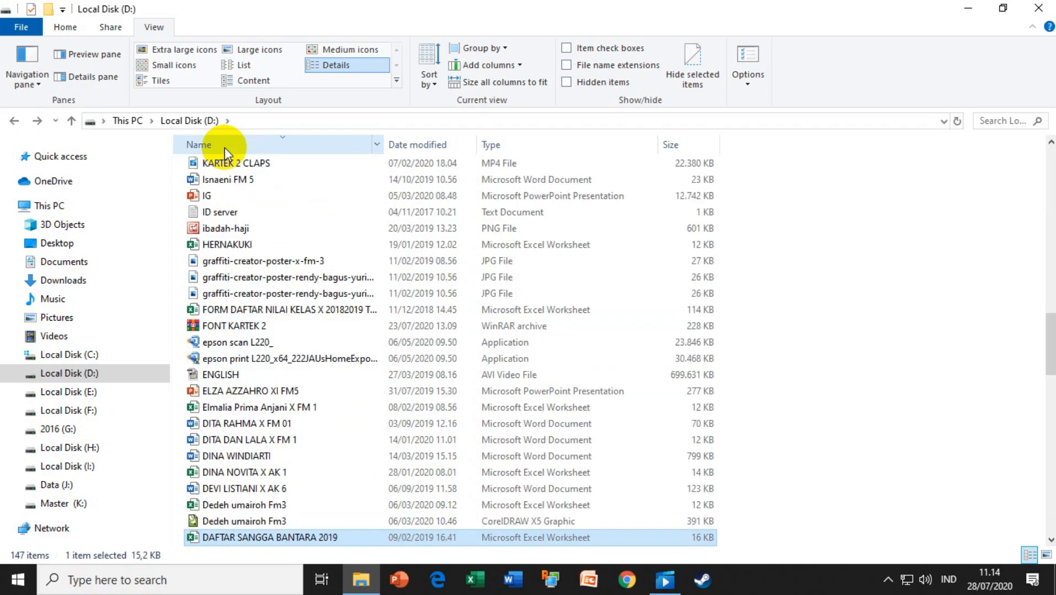
scroll(356, 313, up, 4)
scroll(358, 315, up, 15)
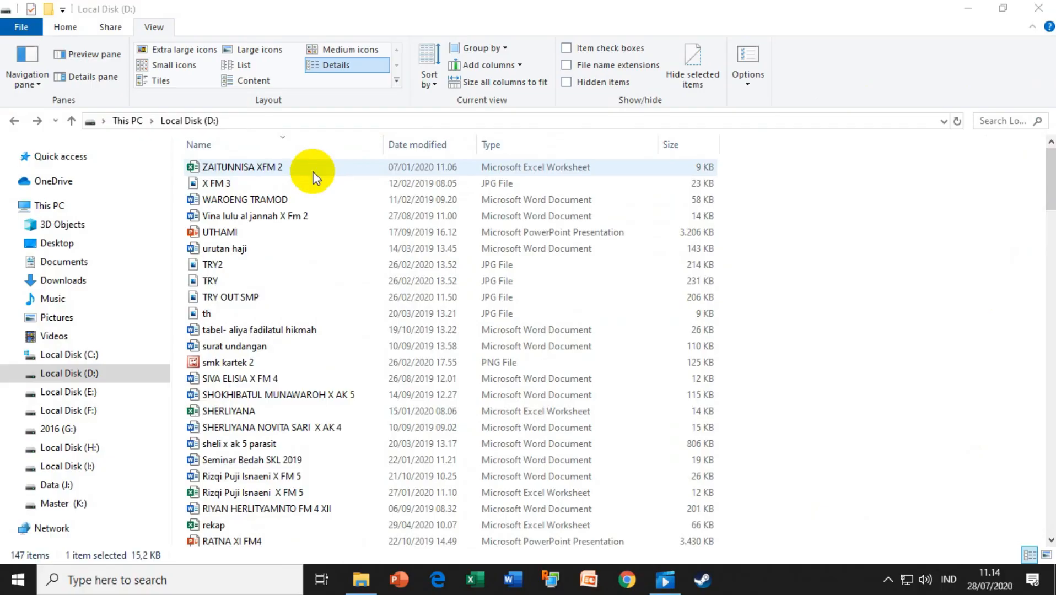
click(222, 169)
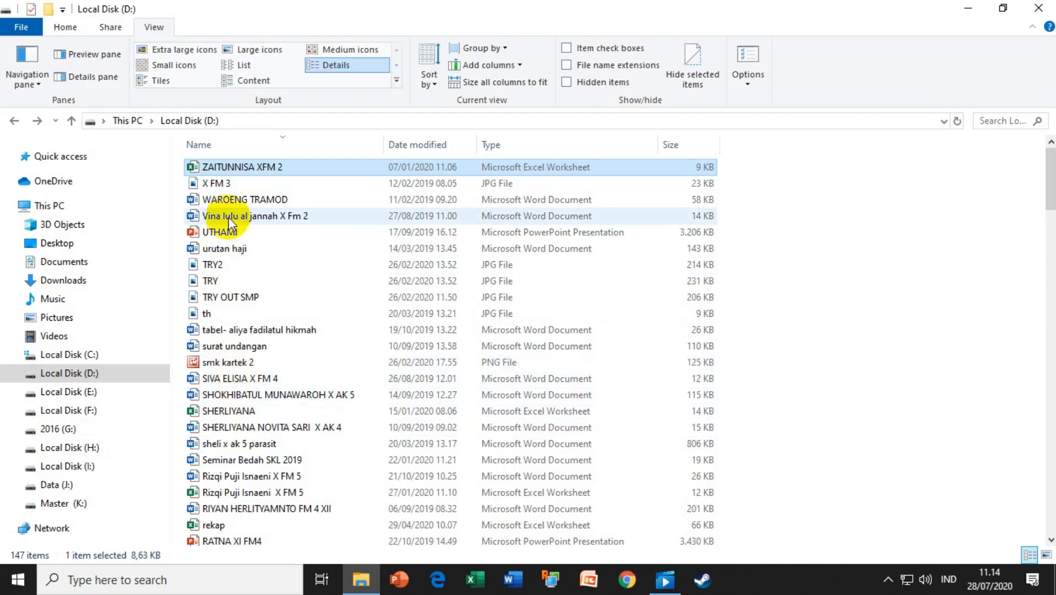
scroll(277, 291, down, 14)
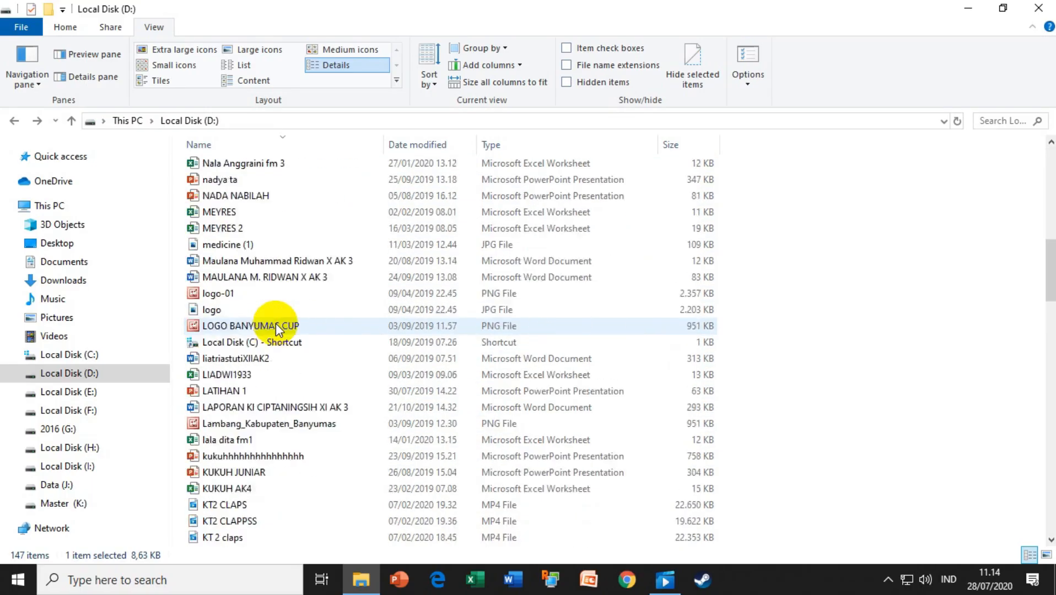
scroll(273, 328, down, 16)
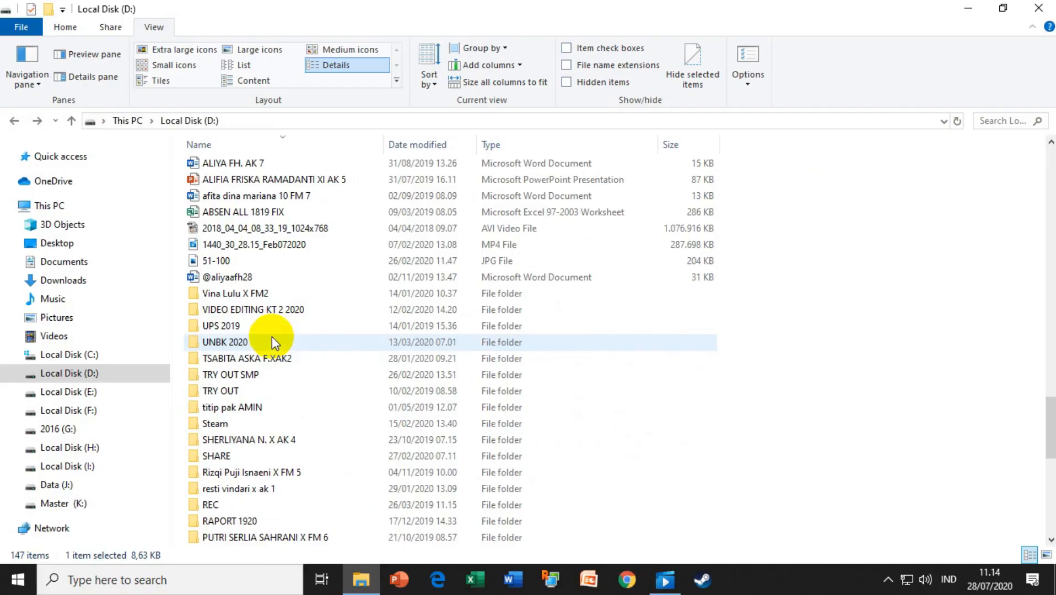
scroll(261, 316, up, 20)
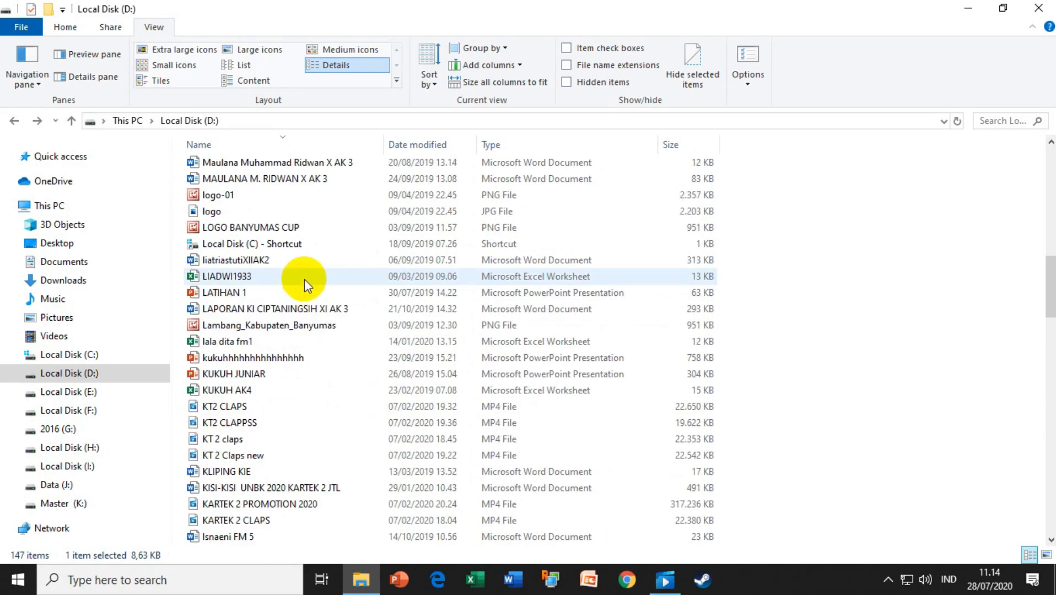
Step: Sort the drive's contents by name in ascending order and return to the start of the list
scroll(292, 220, up, 7)
click(213, 147)
scroll(325, 257, up, 9)
scroll(352, 257, up, 10)
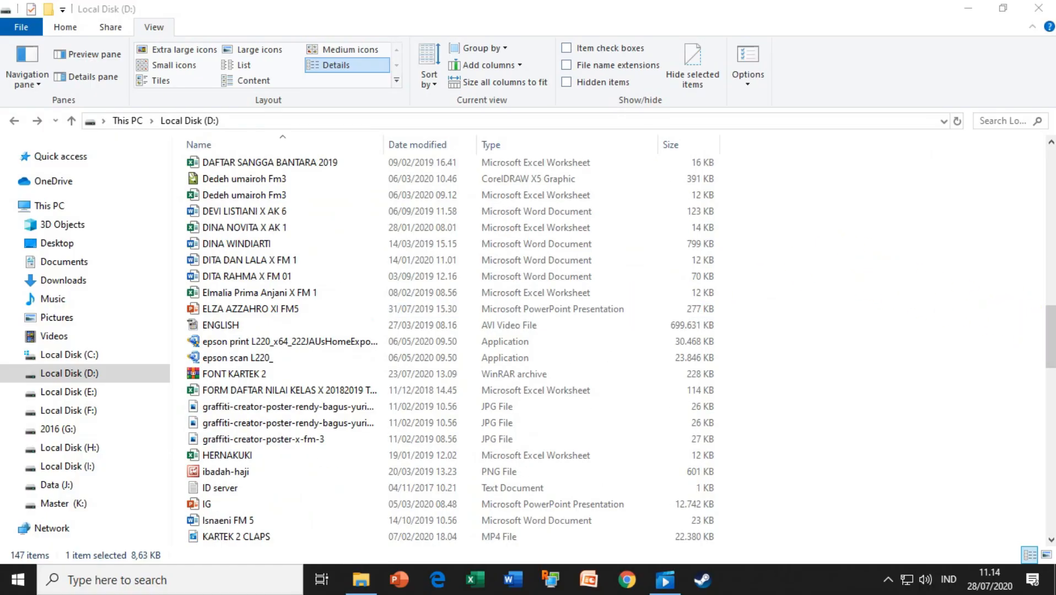
scroll(1020, 264, up, 15)
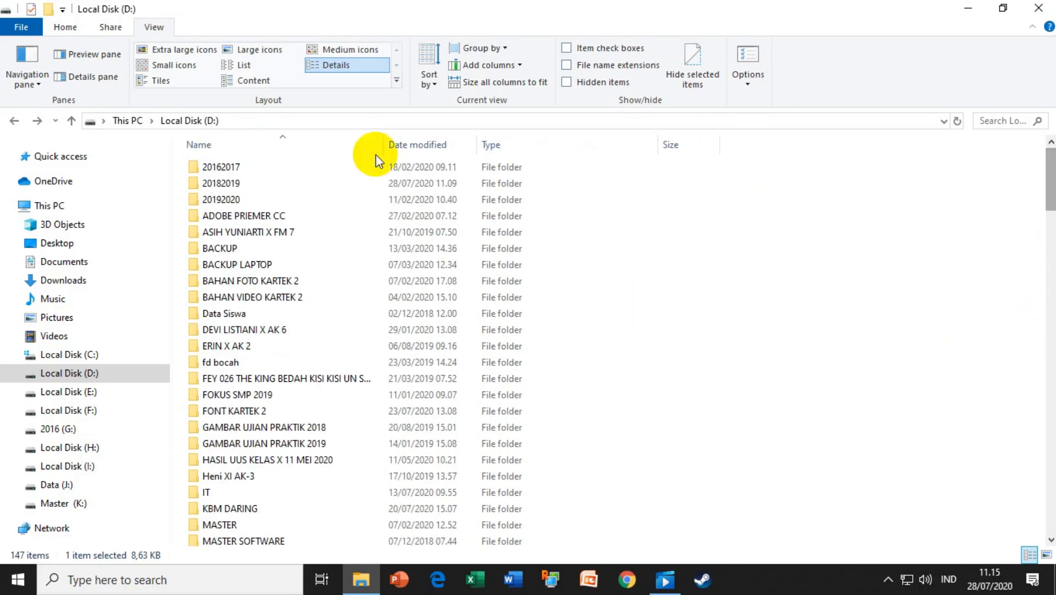
Step: Sort the drive's contents by date modified in descending order, look through the list and select the most recently modified folder, 20182019
click(232, 168)
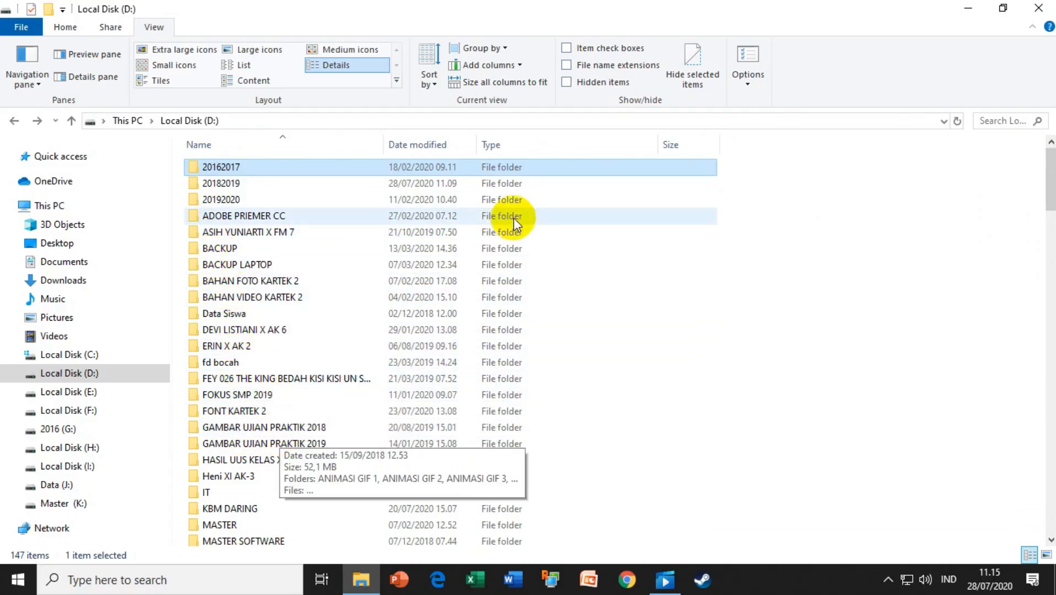
click(418, 145)
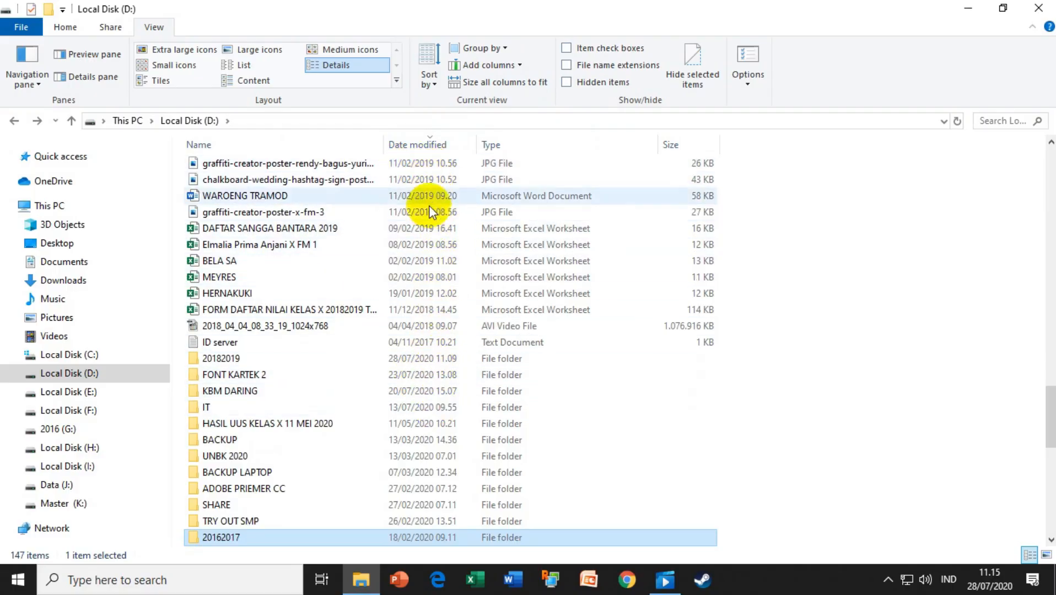
scroll(240, 163, up, 3)
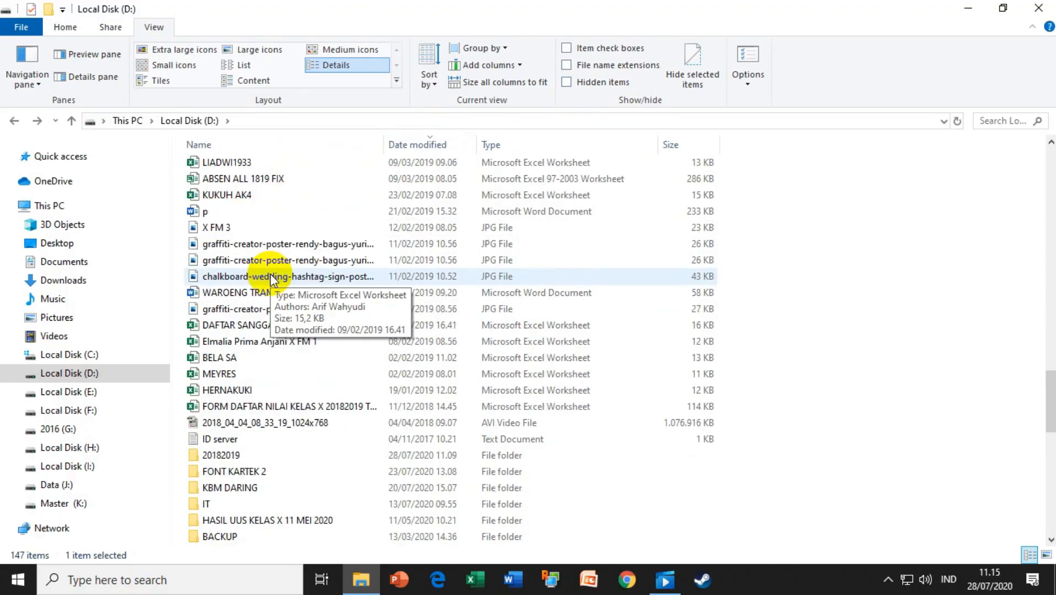
scroll(331, 242, up, 20)
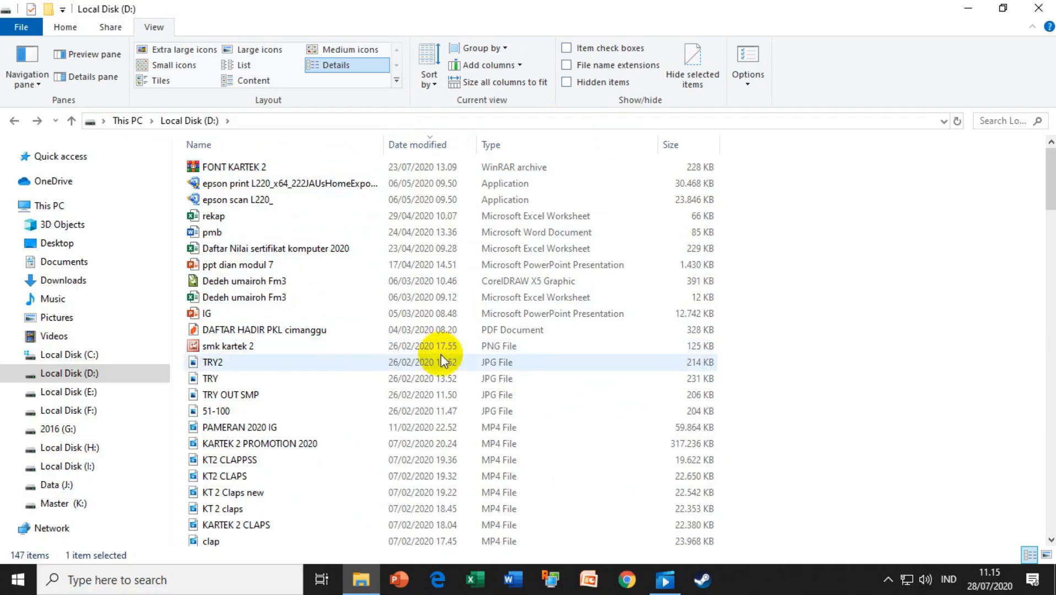
scroll(435, 435, down, 19)
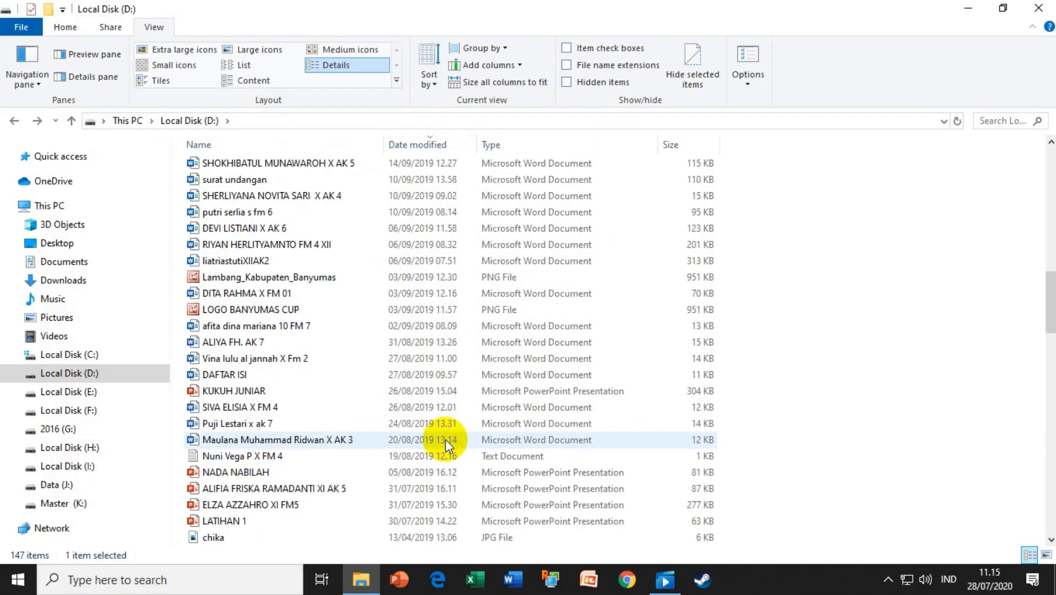
scroll(457, 411, down, 16)
scroll(457, 405, up, 4)
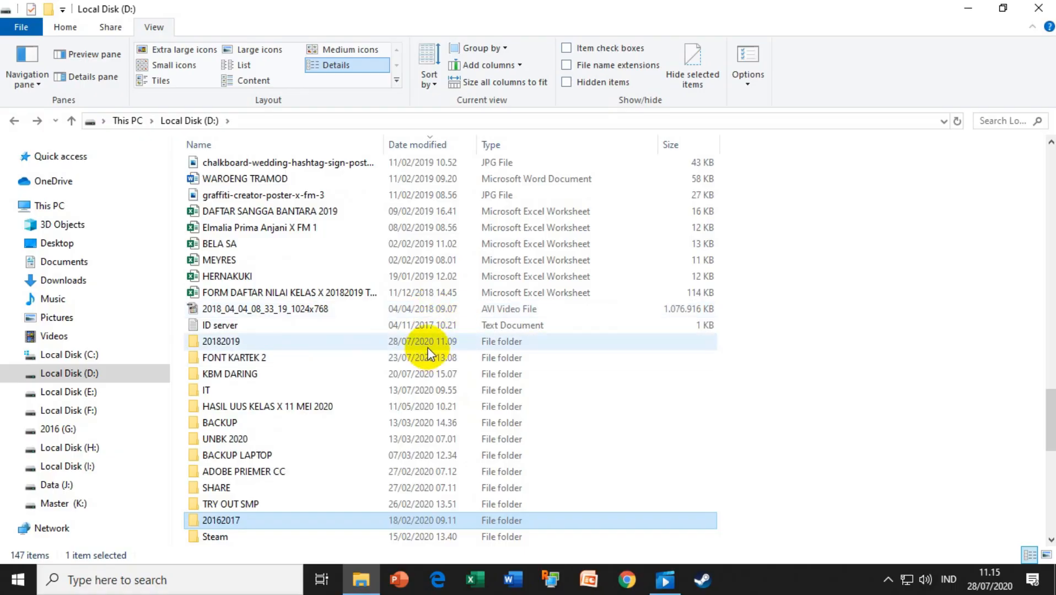
click(261, 235)
click(258, 342)
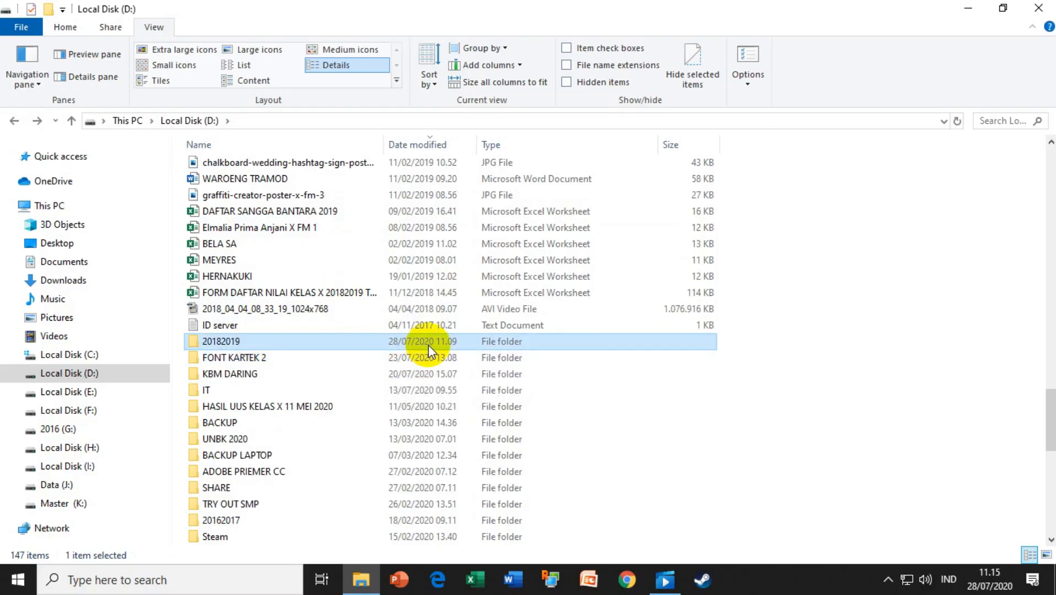
scroll(428, 345, up, 20)
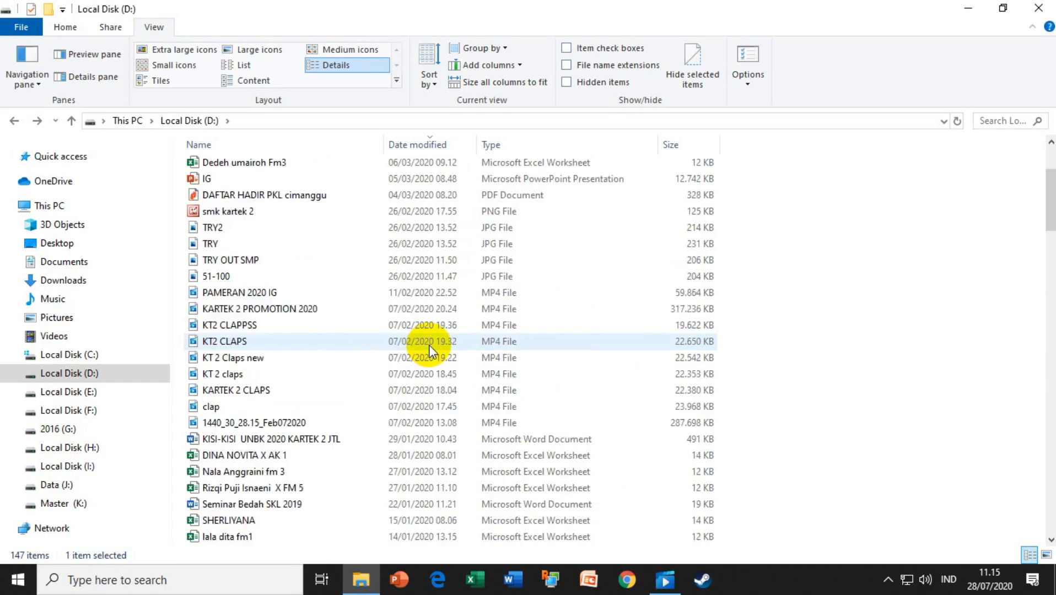
Step: Sort the drive's contents by type in ascending order and look through the folders, JPG images and Excel worksheets
click(520, 146)
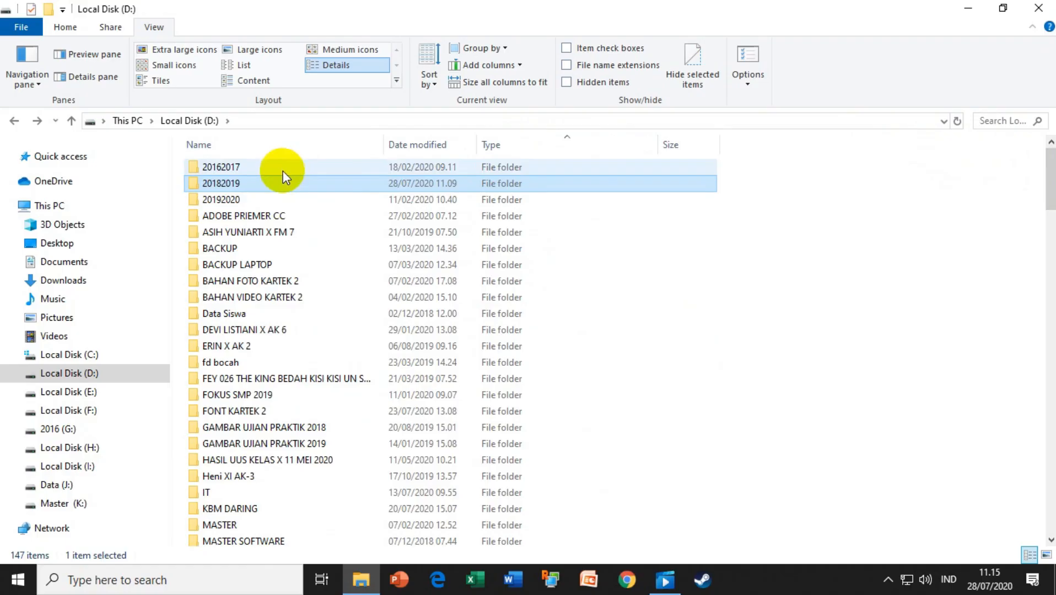
scroll(432, 237, down, 7)
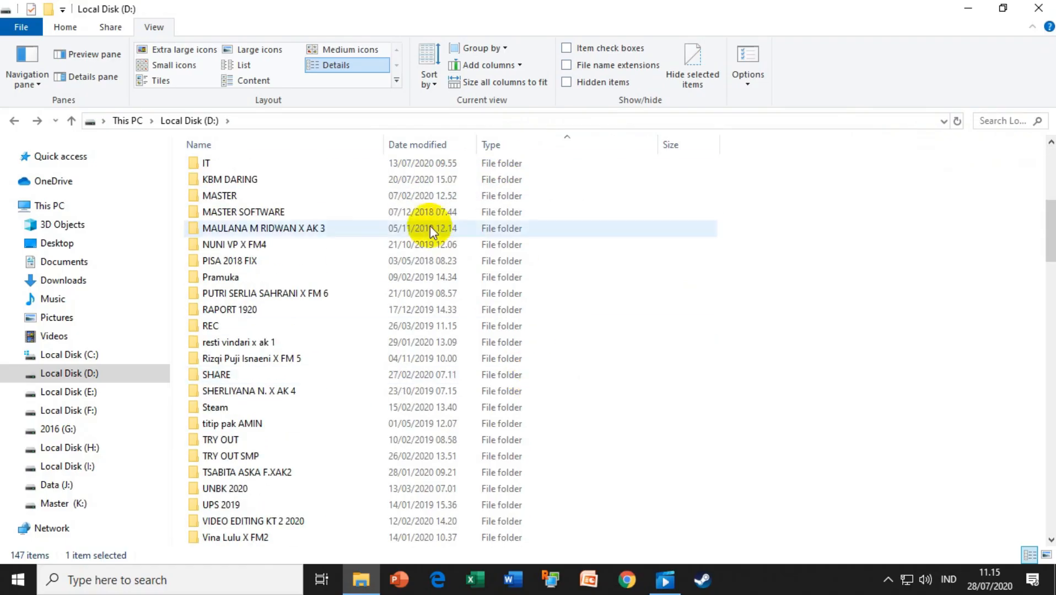
scroll(536, 369, down, 6)
scroll(538, 367, up, 13)
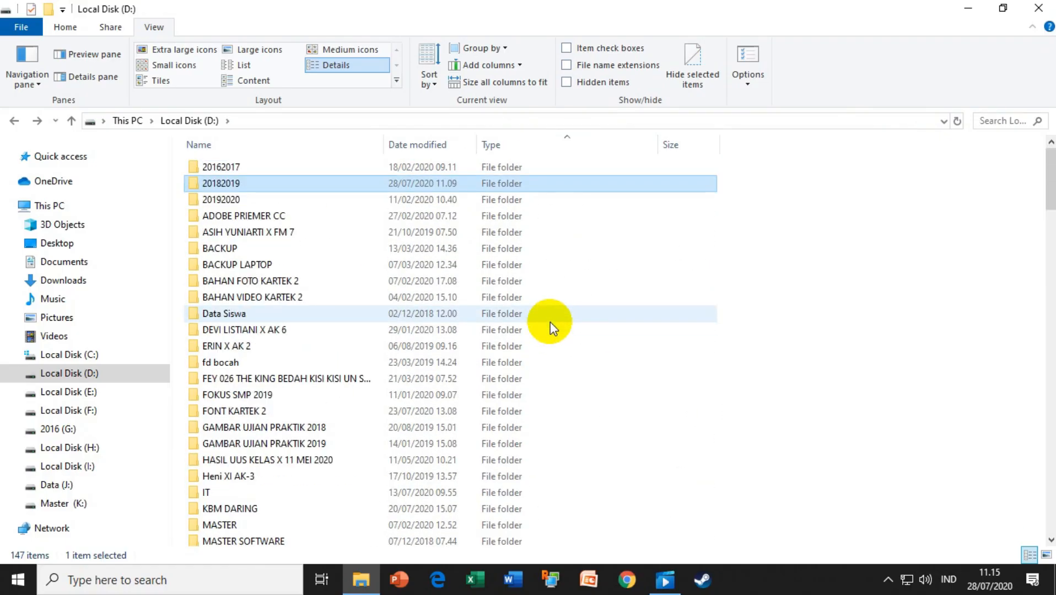
scroll(538, 322, down, 13)
scroll(538, 323, down, 1)
scroll(384, 325, up, 1)
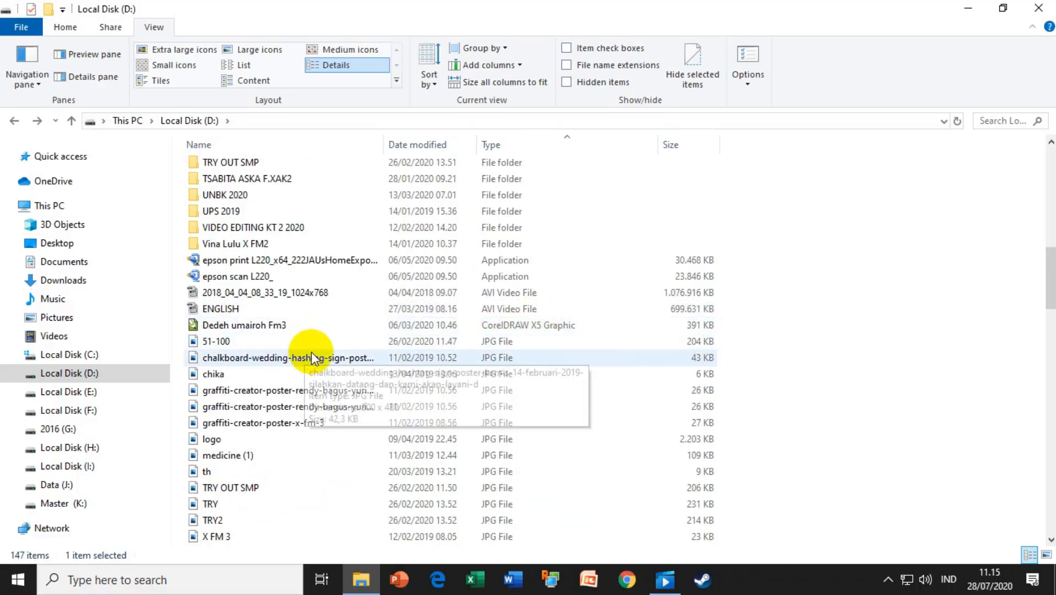
click(495, 342)
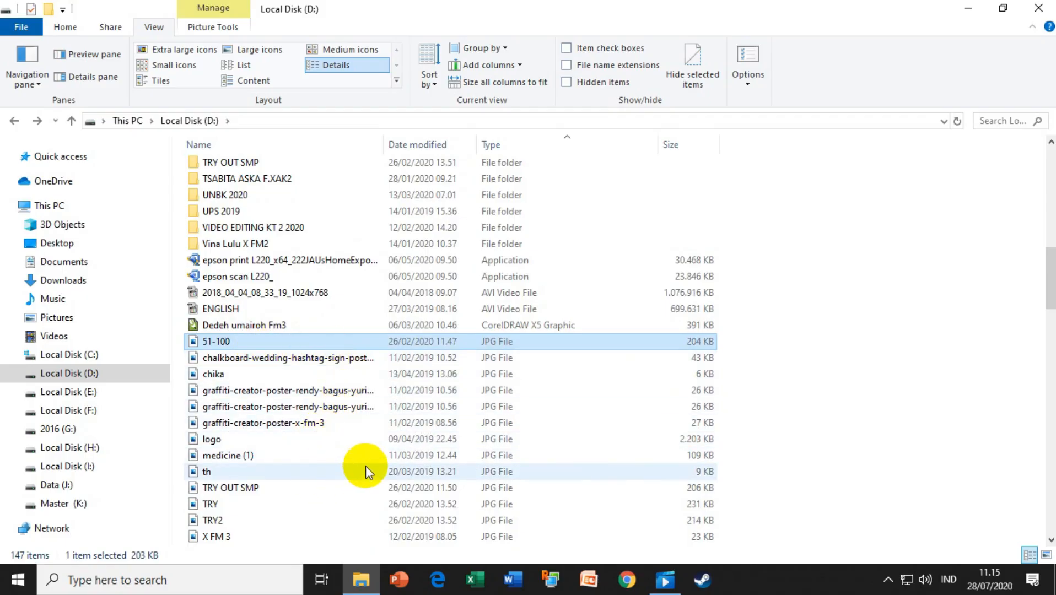
scroll(354, 483, down, 1)
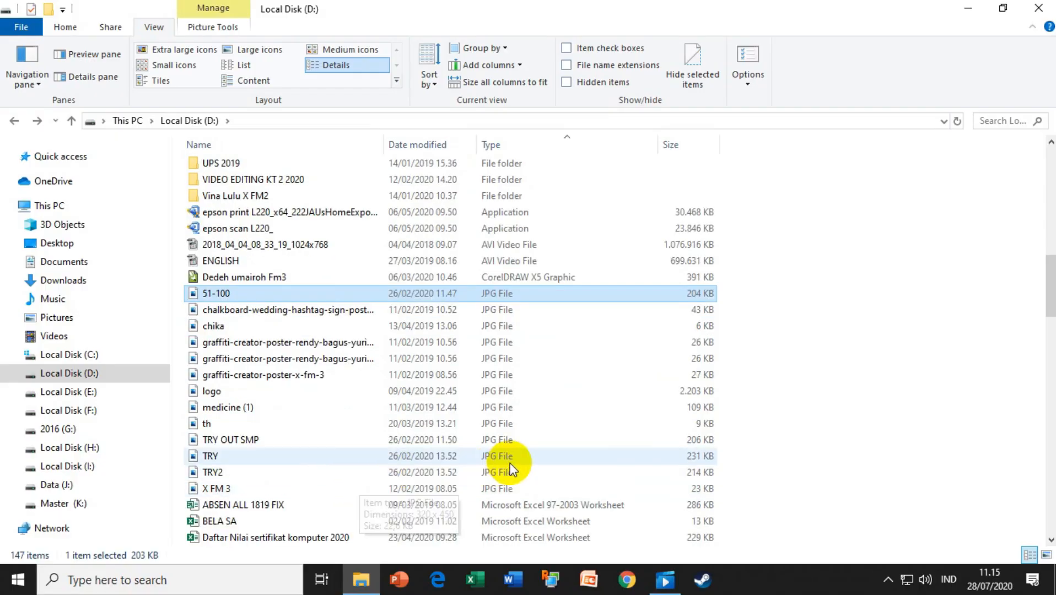
scroll(573, 453, down, 1)
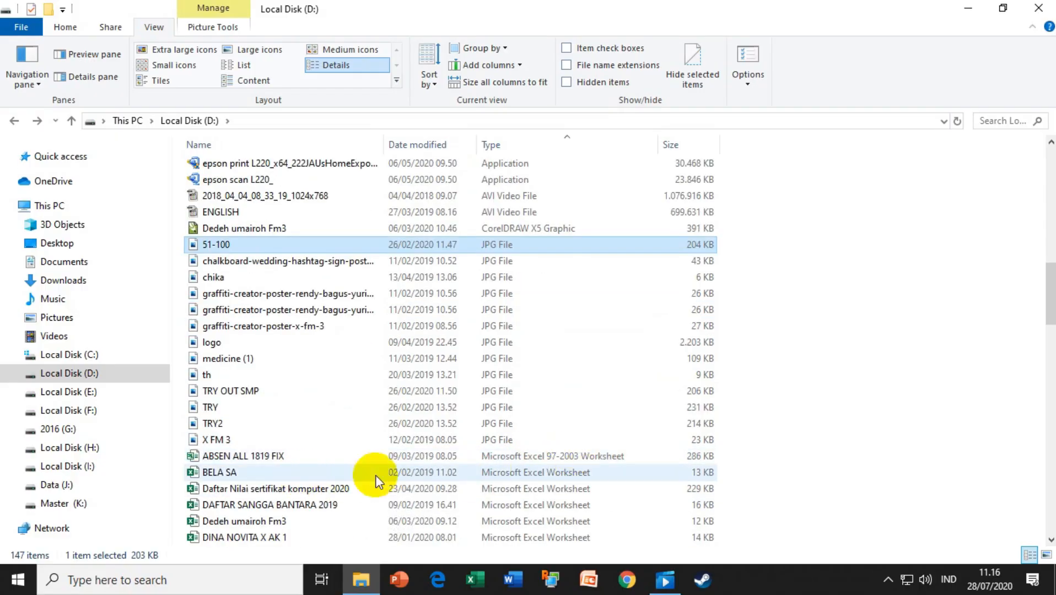
scroll(302, 482, down, 4)
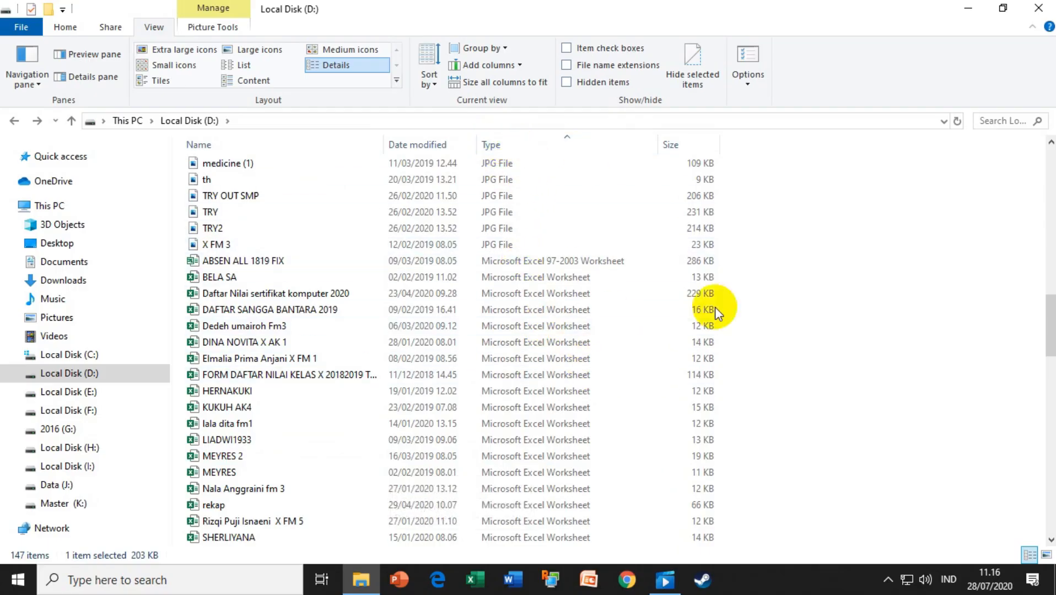
Step: Sort the drive's contents by size in descending order and select the largest file at the start of the list
click(690, 146)
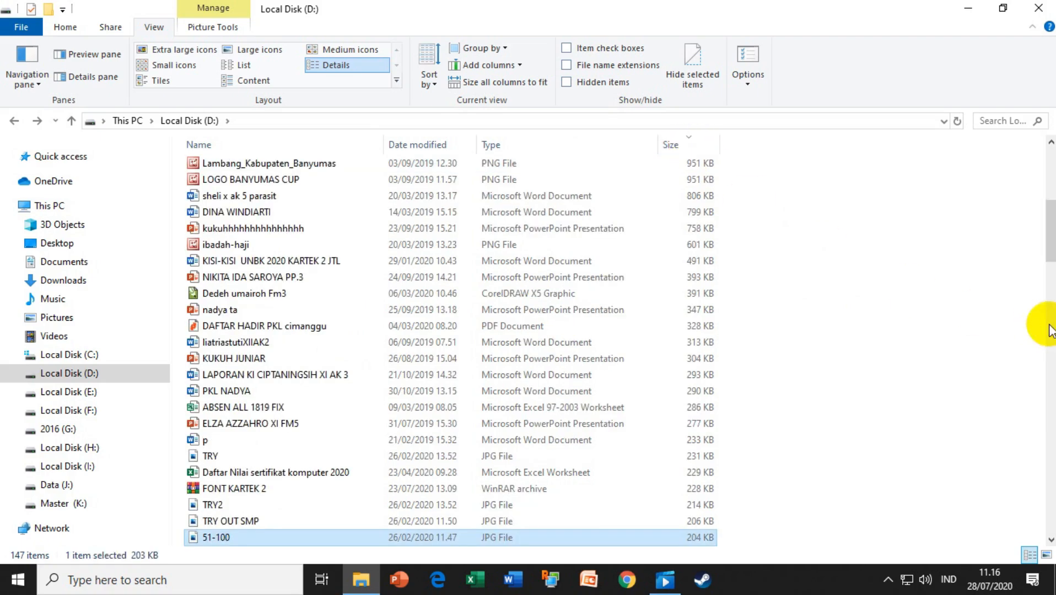
drag(1047, 259, 1047, 138)
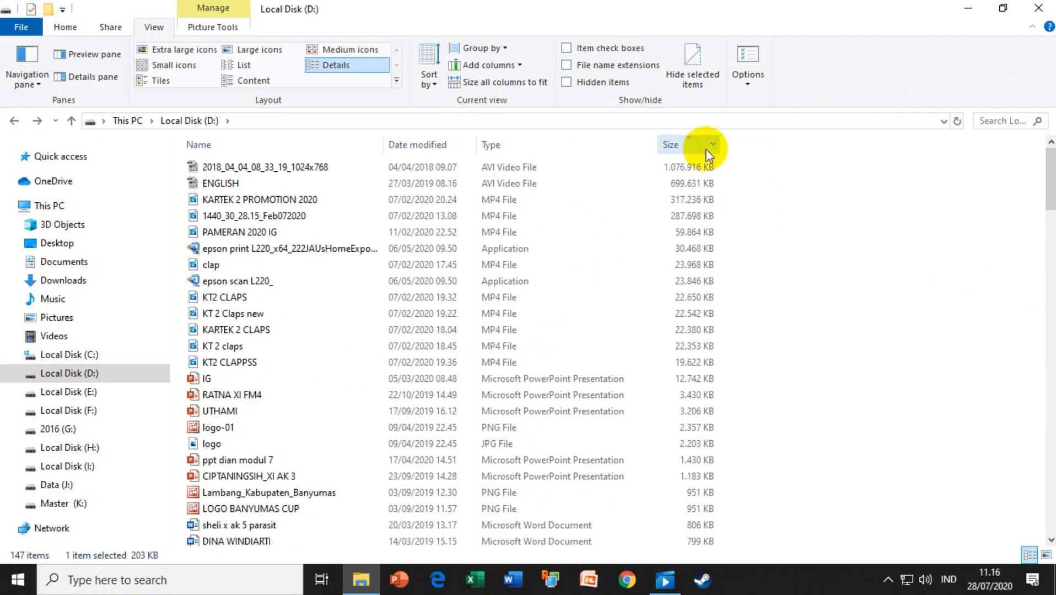
click(686, 170)
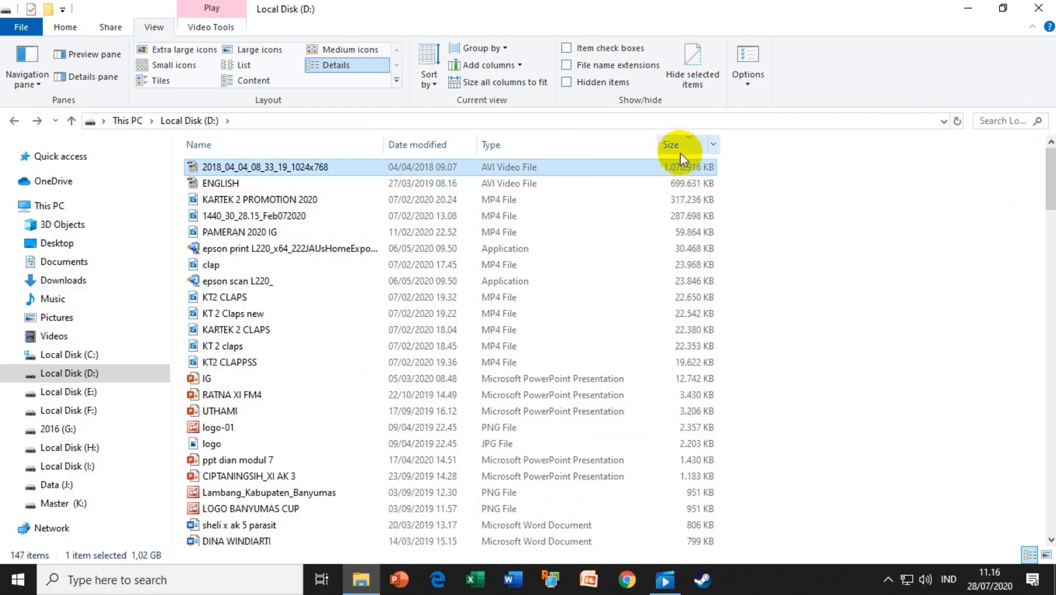
Step: Sort the drive's contents by size in ascending order and check the smallest and largest files
click(678, 147)
scroll(798, 288, up, 6)
scroll(798, 289, up, 6)
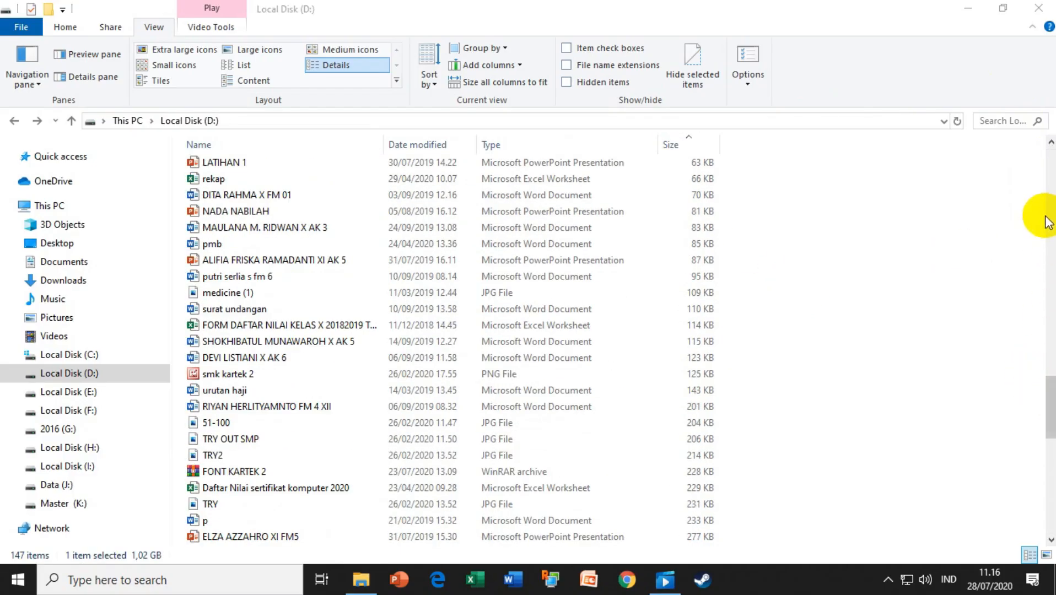
drag(1050, 405, 1051, 259)
click(700, 207)
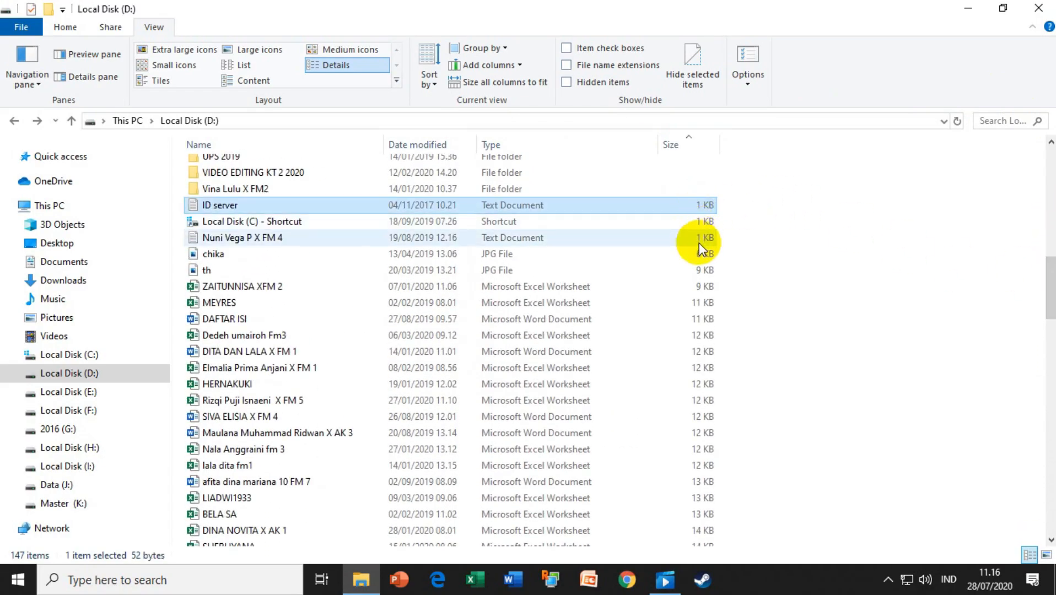
drag(1050, 300, 1050, 176)
click(696, 534)
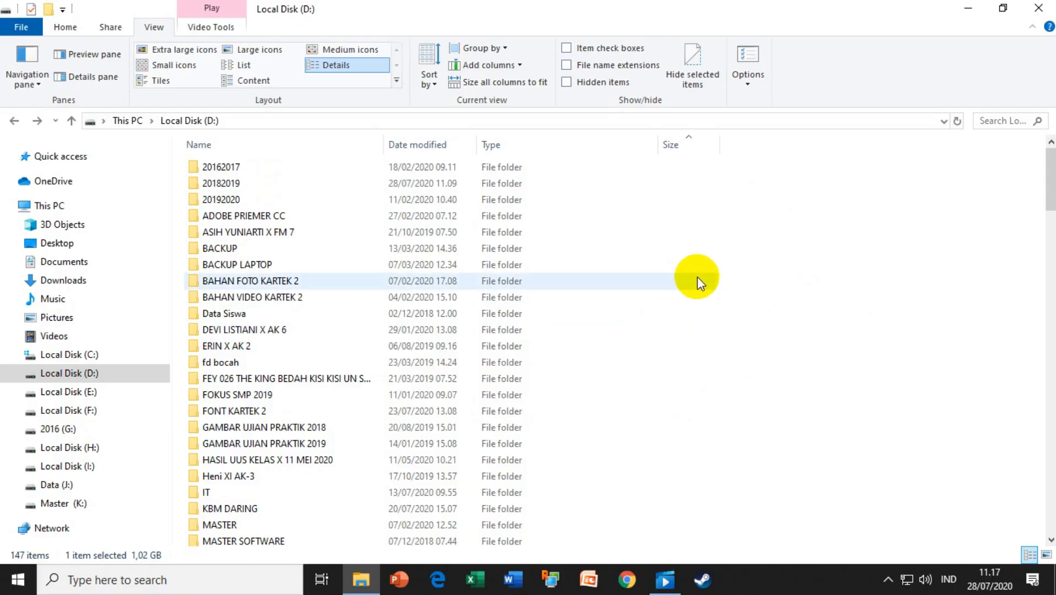
Step: Create a new folder named MUSIK on drive D and open it
click(52, 12)
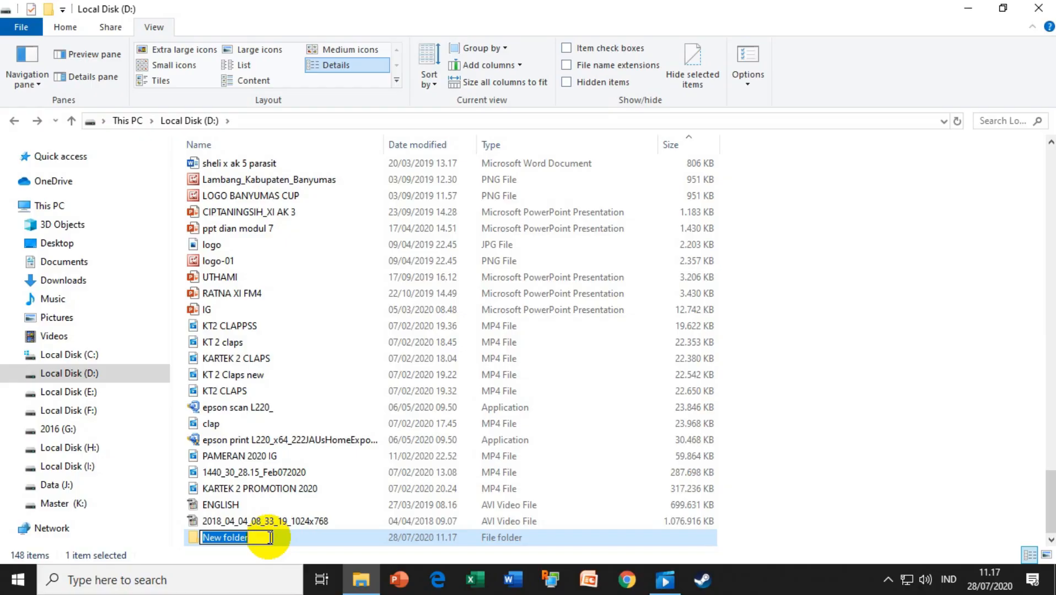
text(MUSIK)
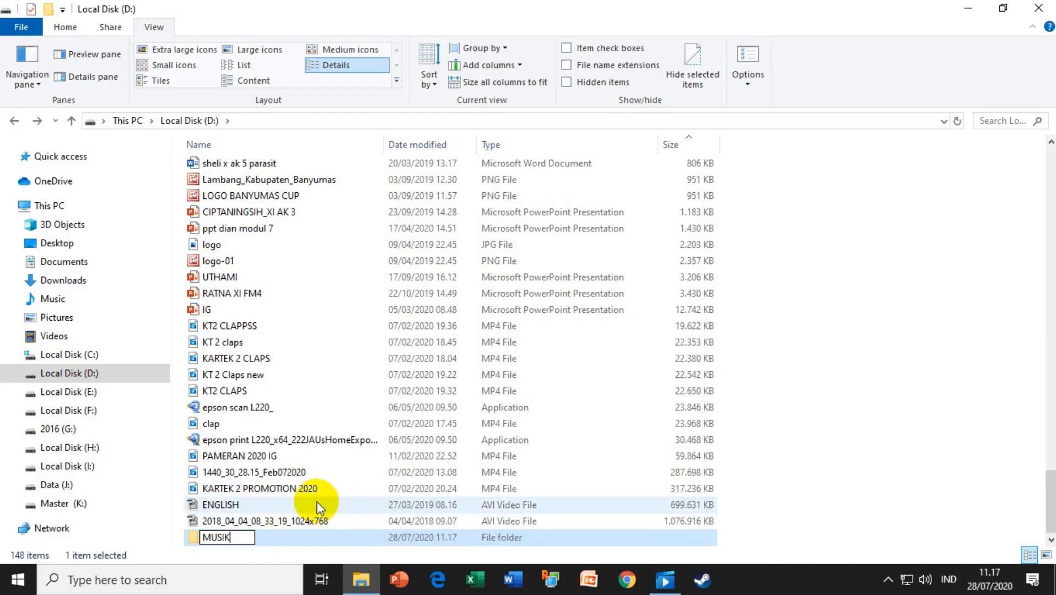
key(Return)
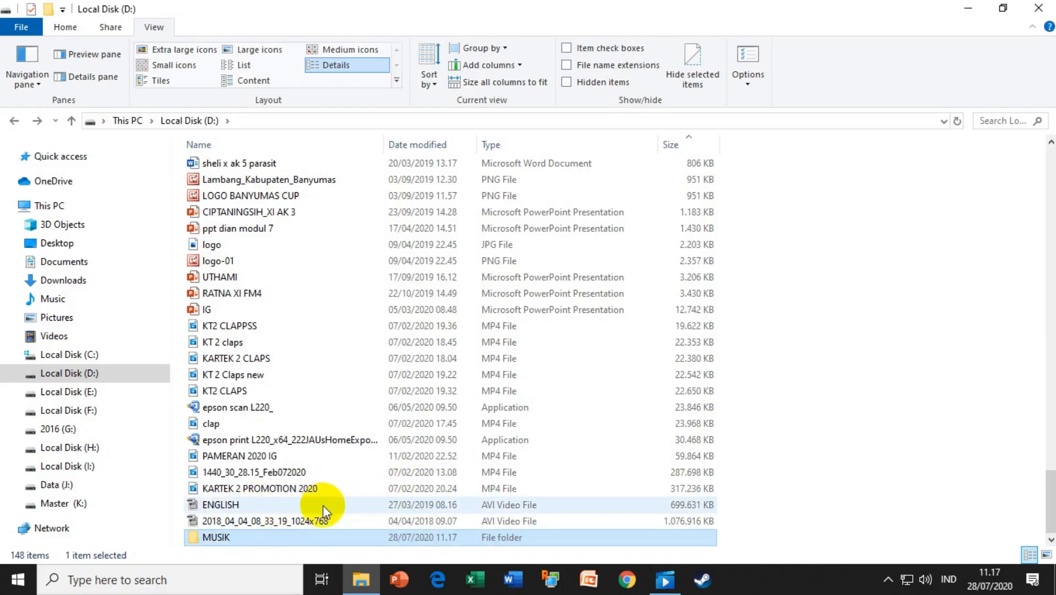
double_click(217, 538)
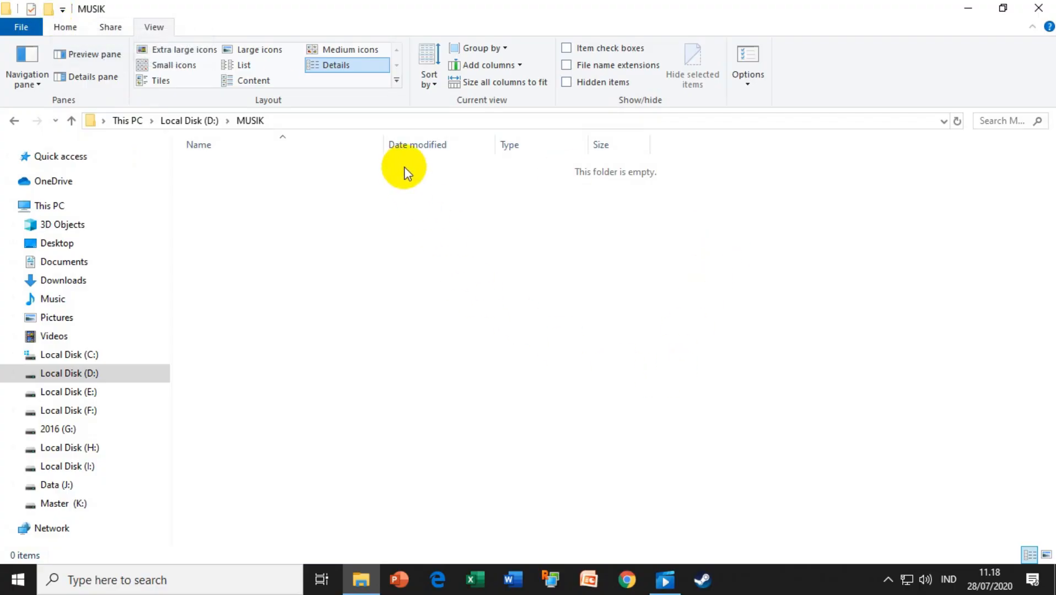
right_click(427, 212)
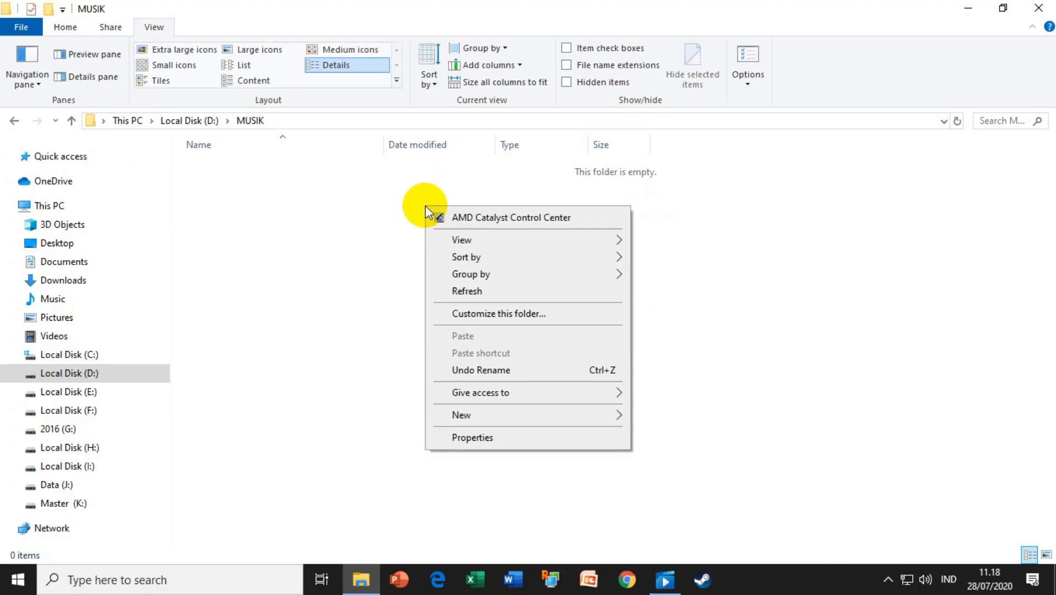
right_click(881, 237)
right_click(696, 377)
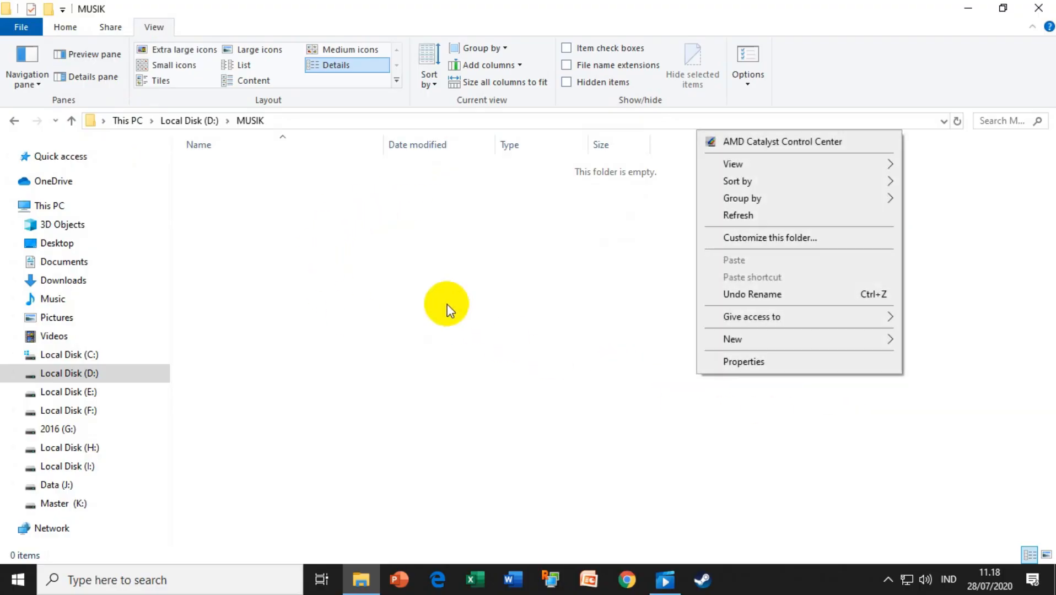
right_click(418, 237)
right_click(917, 190)
right_click(616, 282)
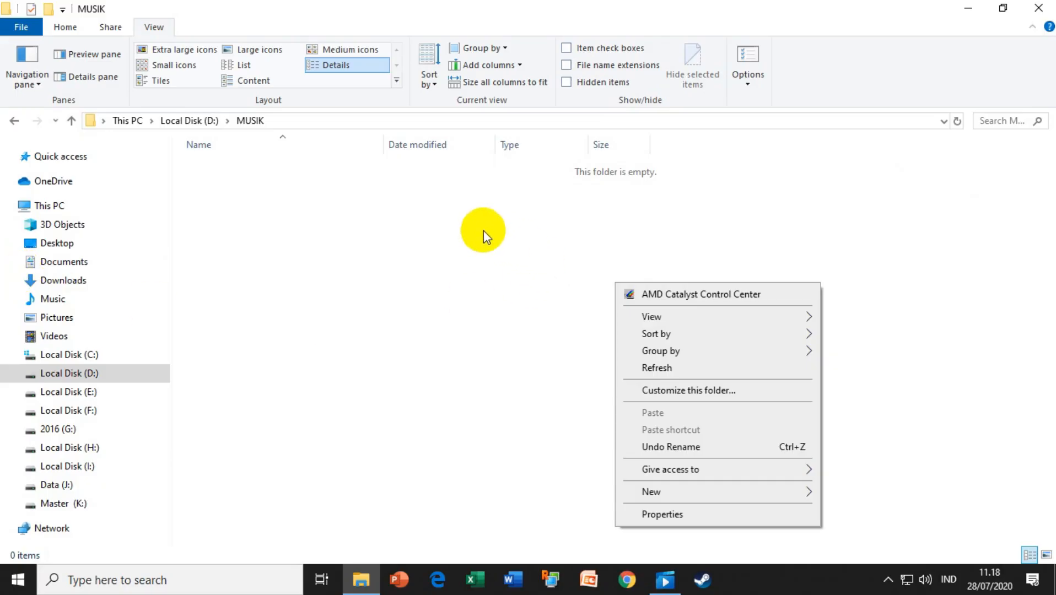
Step: Create a subfolder named DANGDUT inside the MUSIK folder
right_click(483, 231)
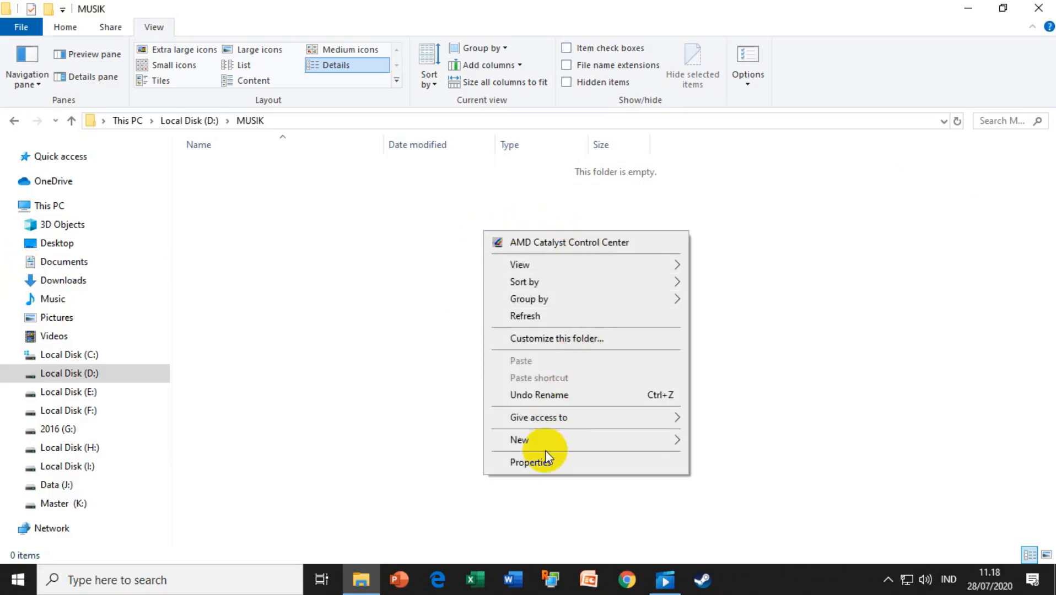
mouse_move(540, 448)
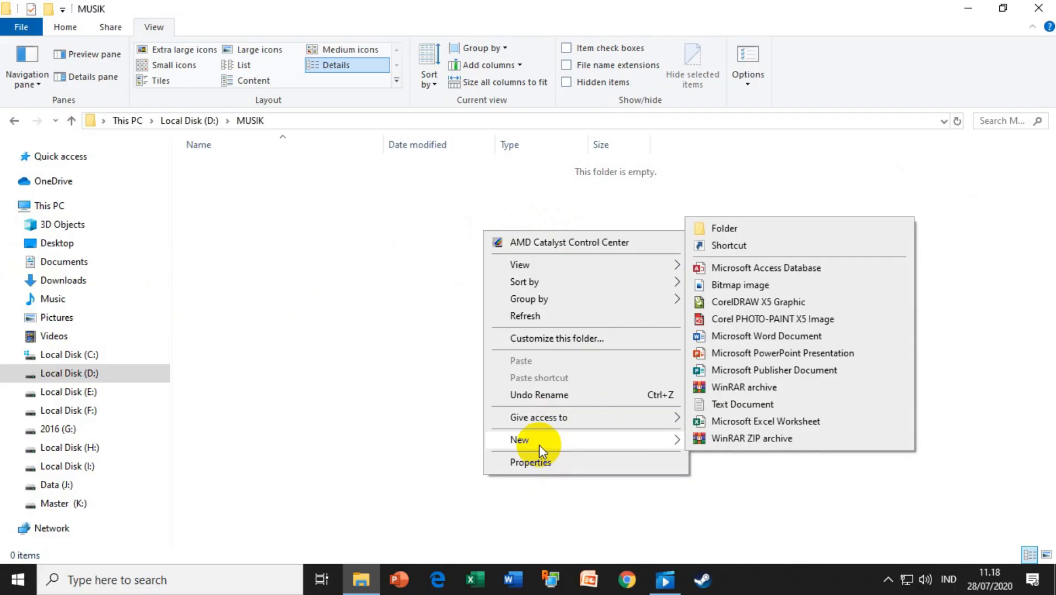
click(713, 228)
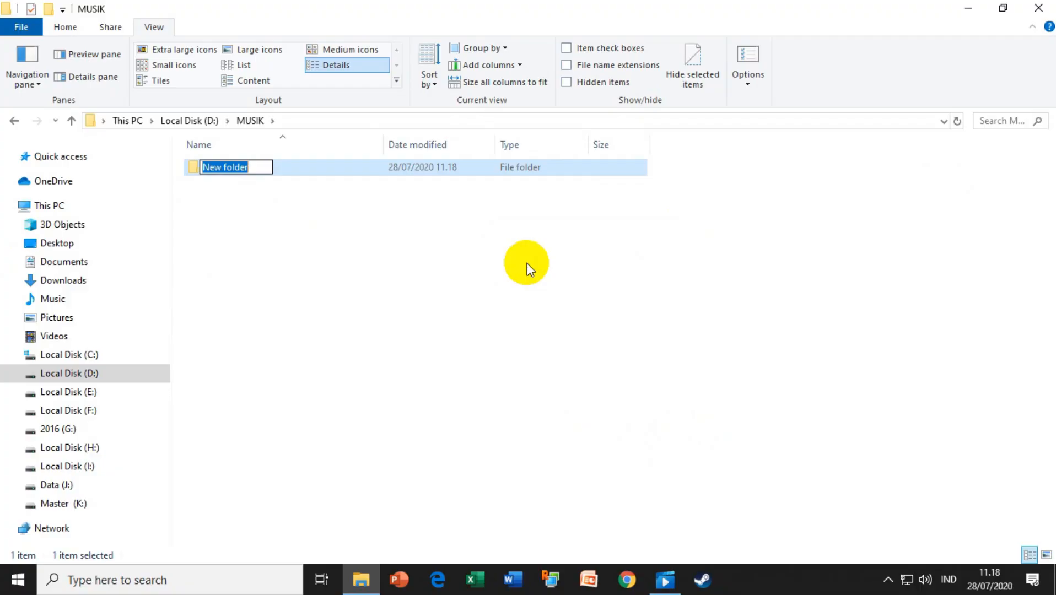
text(DANGDUT)
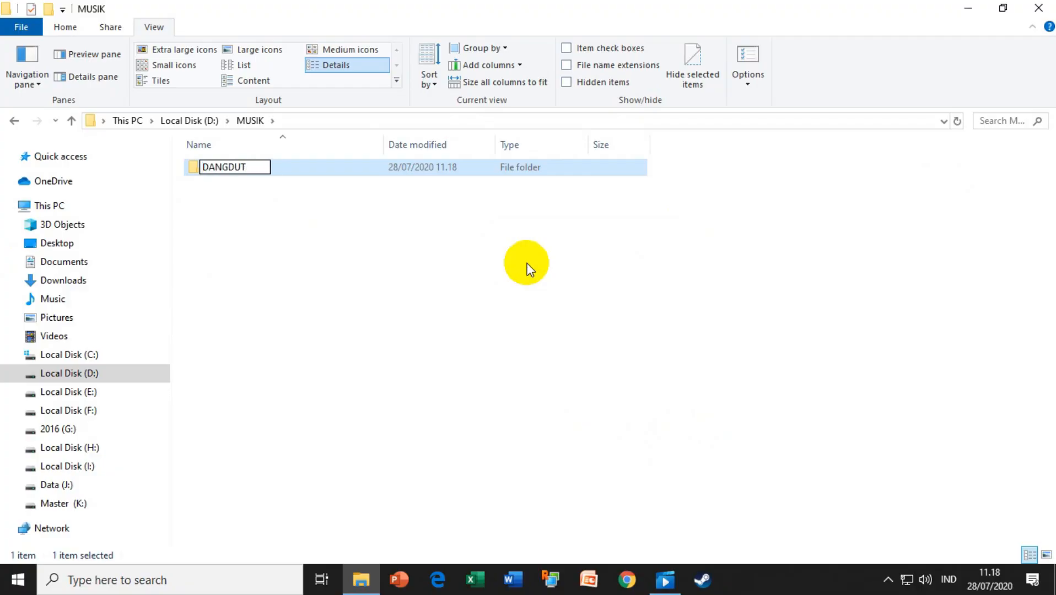
key(Return)
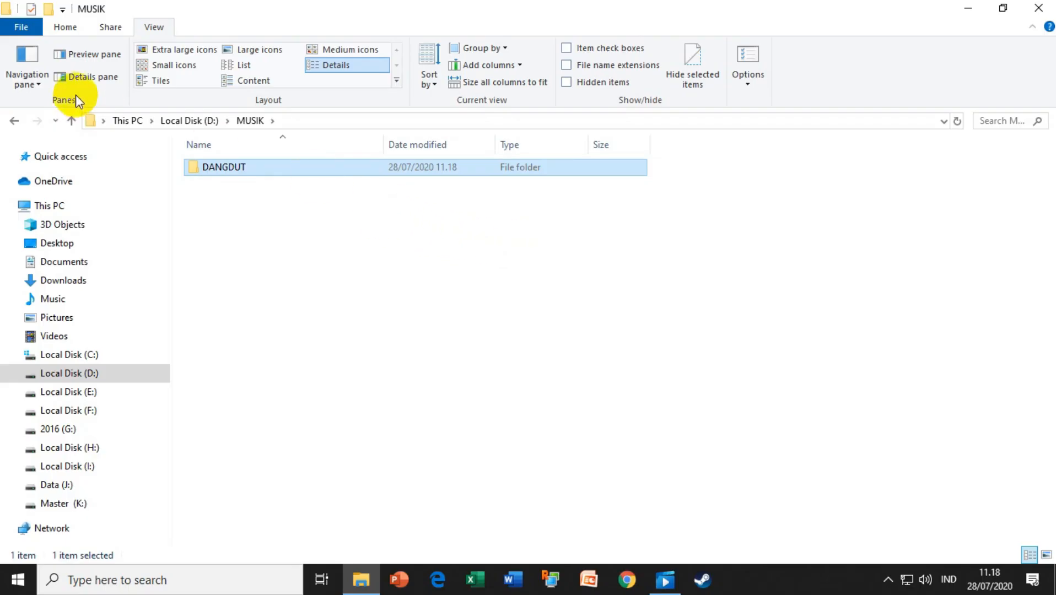
Step: Create two more subfolders inside the MUSIK folder, named POP and ROCK
click(49, 10)
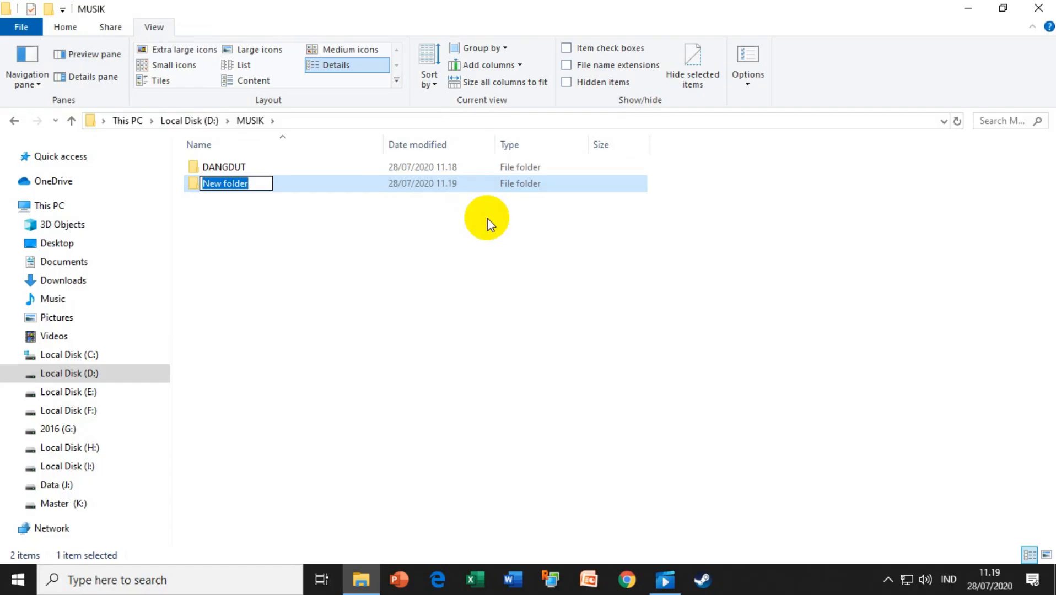
text(POP)
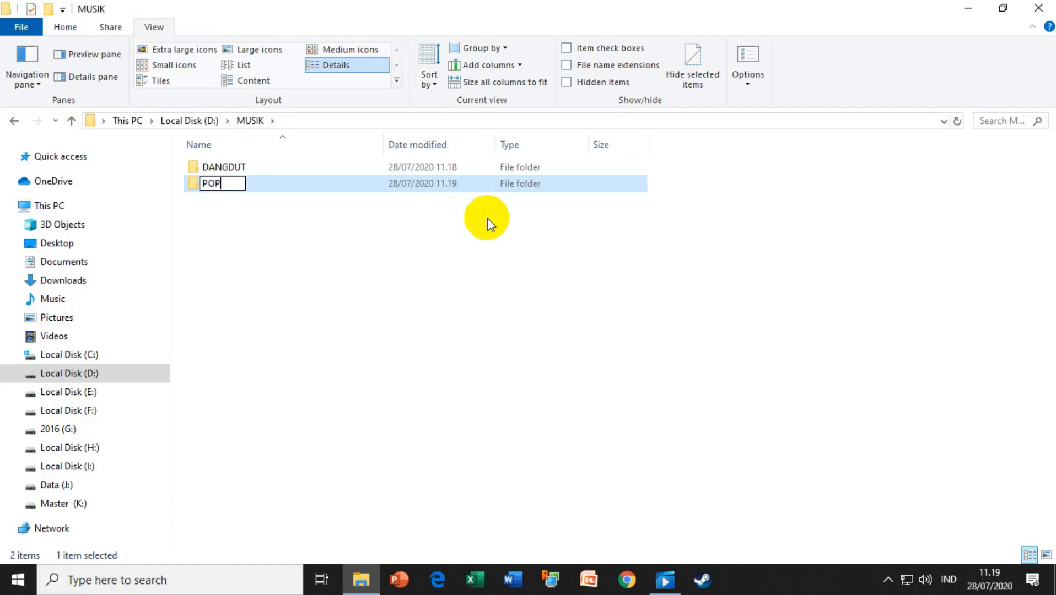
key(Return)
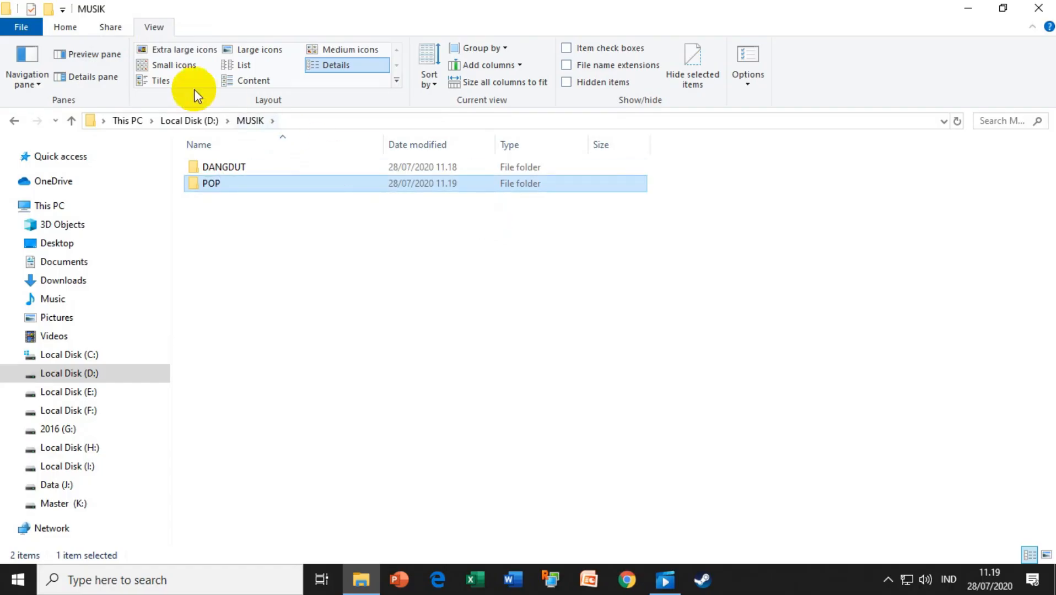
click(50, 9)
text(ROCK)
key(Return)
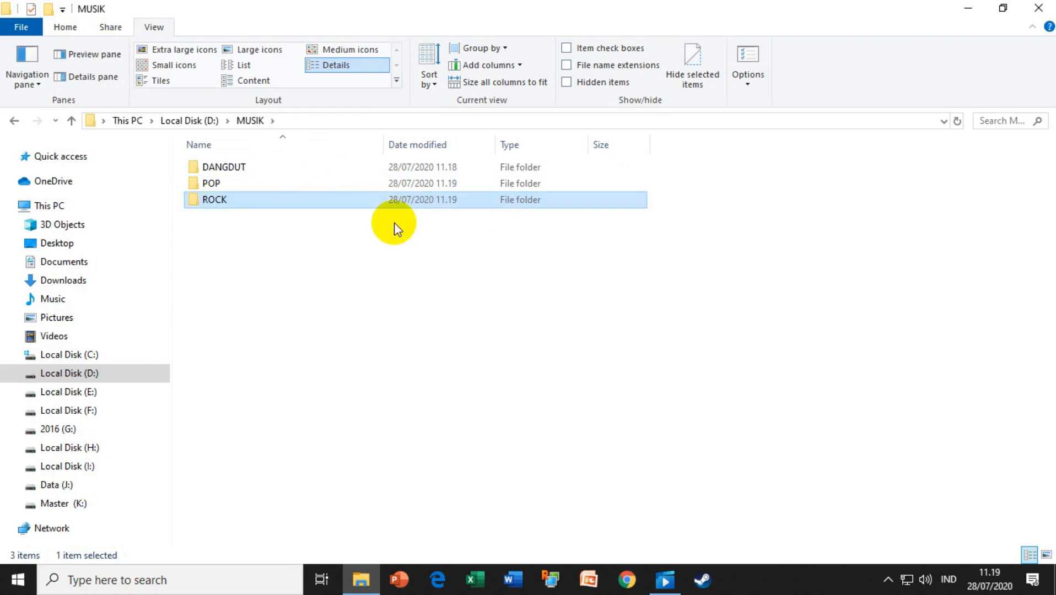
click(342, 265)
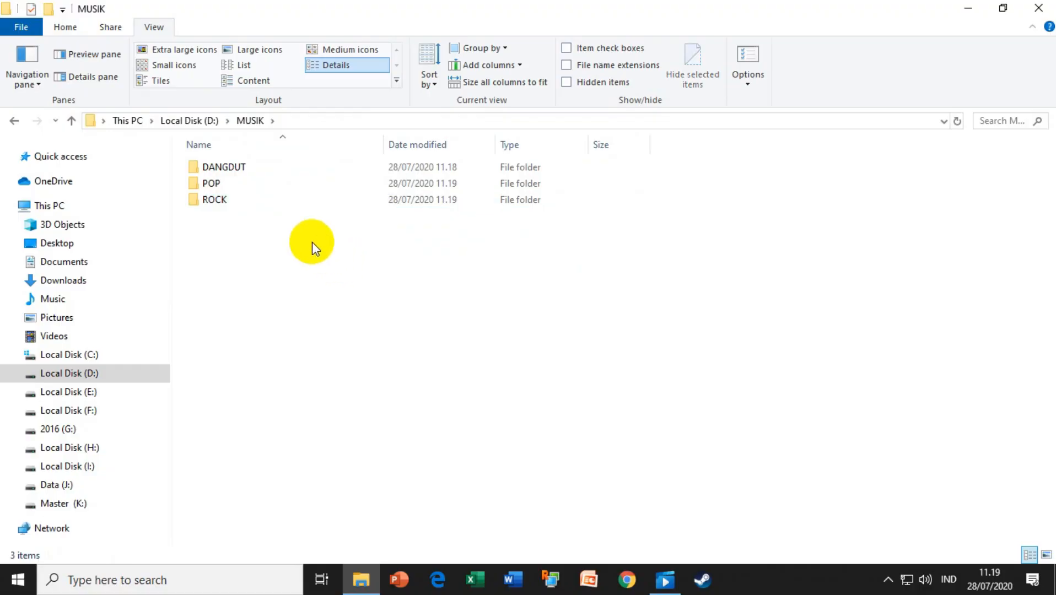
Step: Duplicate the ROCK folder within MUSIK by copying and pasting it, and undo the paste
click(224, 199)
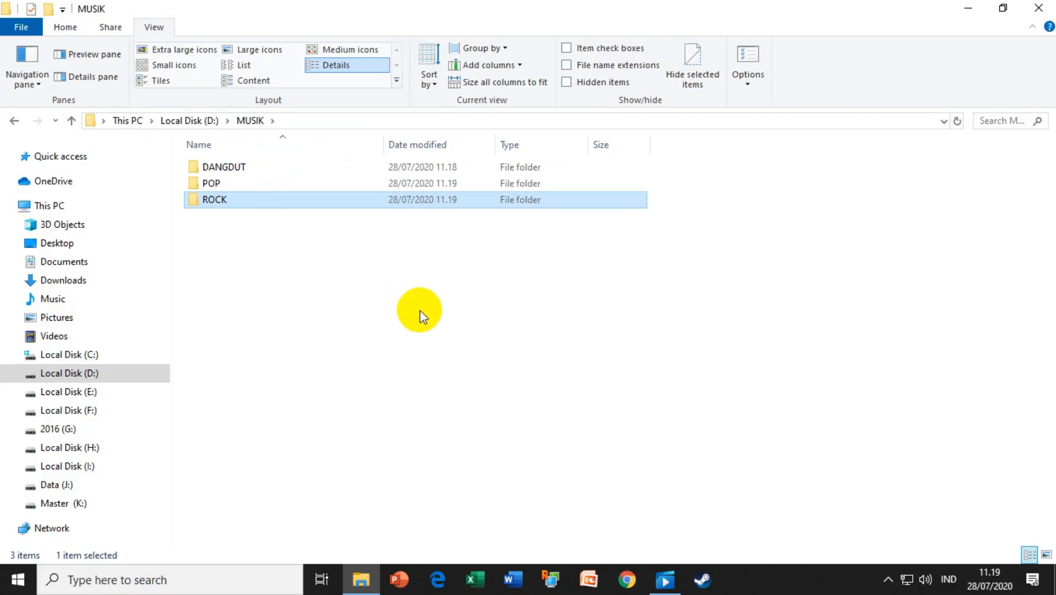
right_click(235, 203)
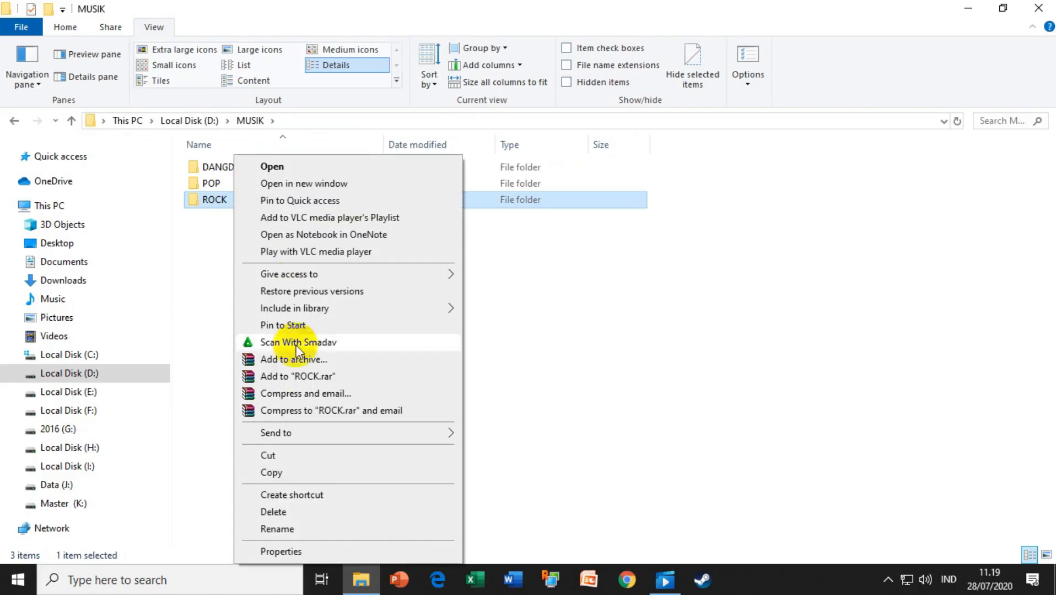
click(282, 474)
right_click(274, 259)
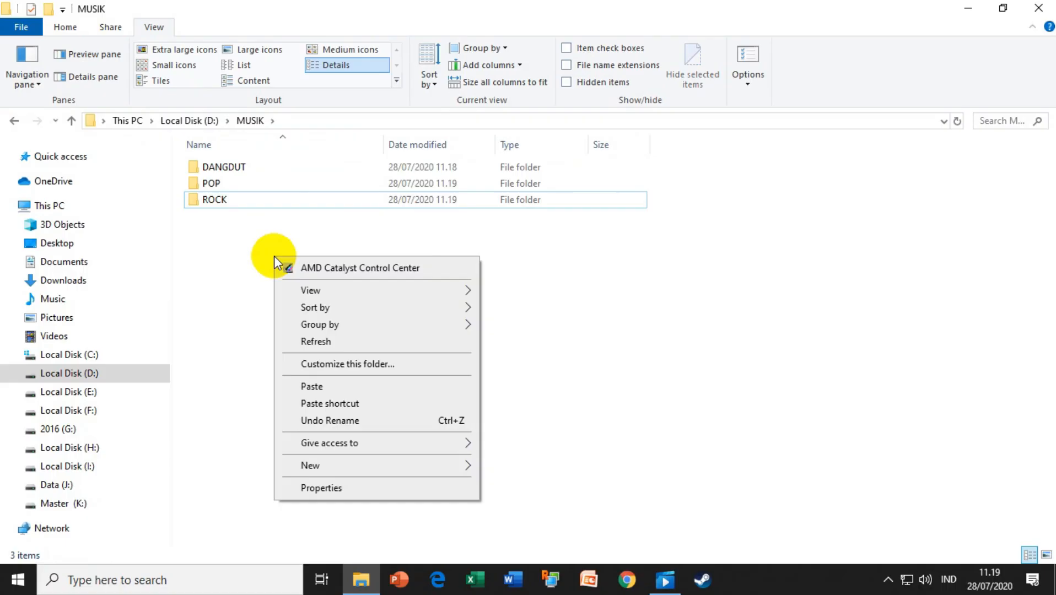
click(311, 387)
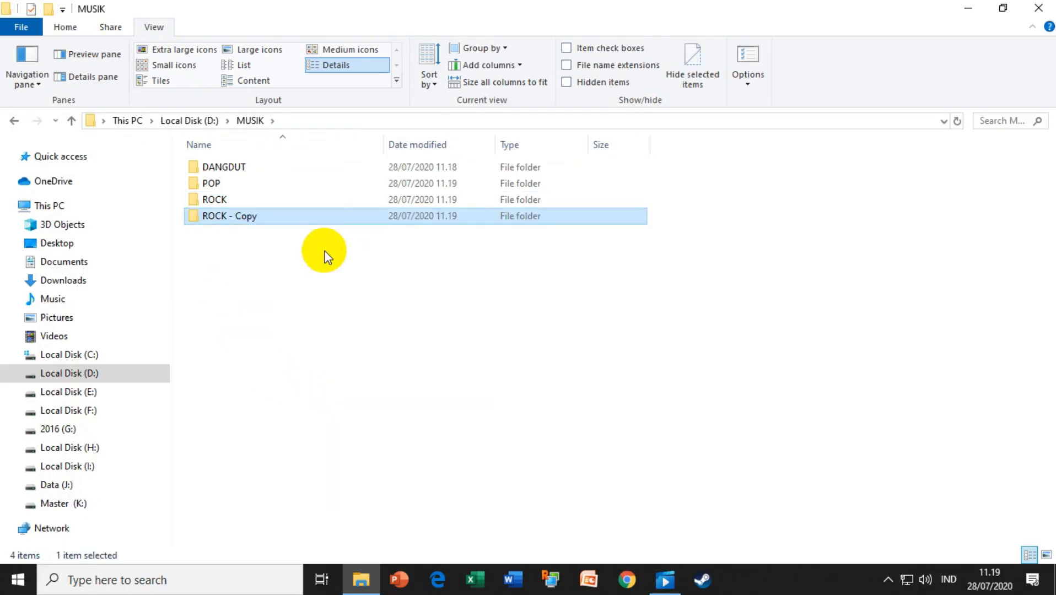
key(ctrl+z)
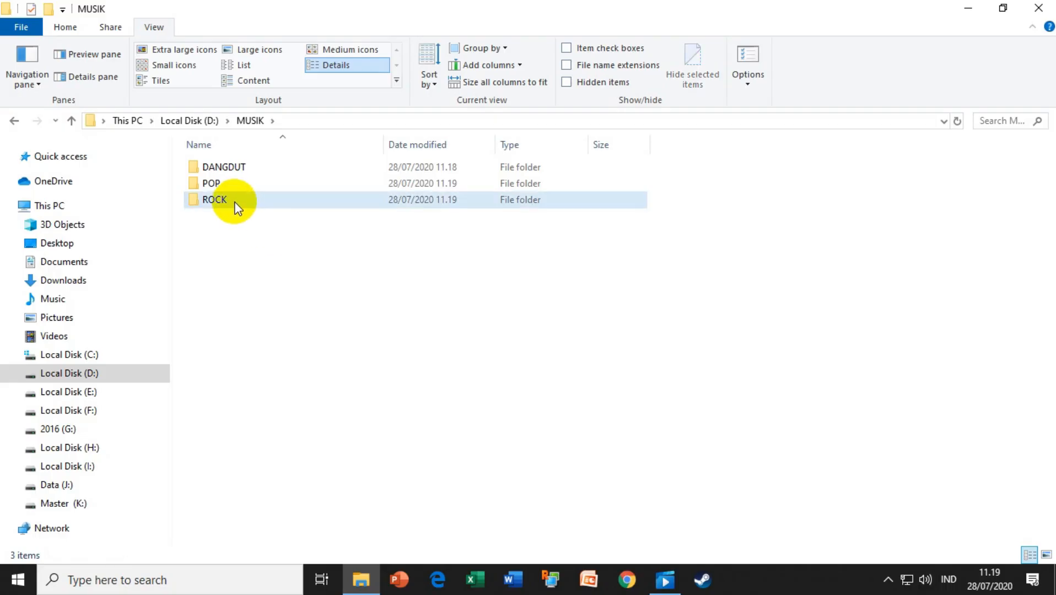
Step: Copy the ROCK folder, paste it into MUSIK, and permanently delete the resulting copy
right_click(236, 207)
click(207, 202)
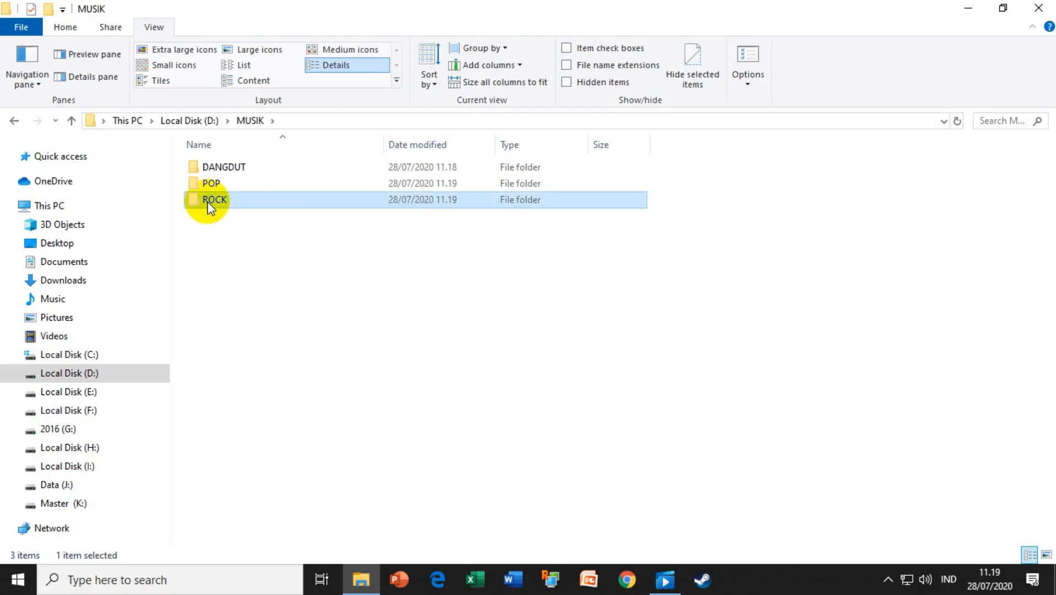
right_click(207, 202)
click(253, 453)
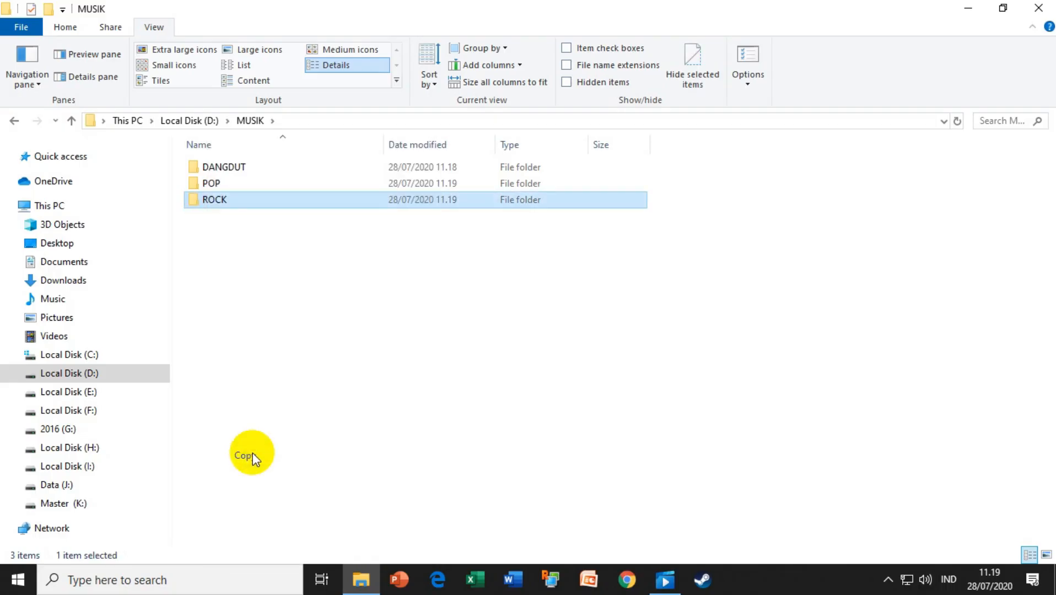
right_click(268, 252)
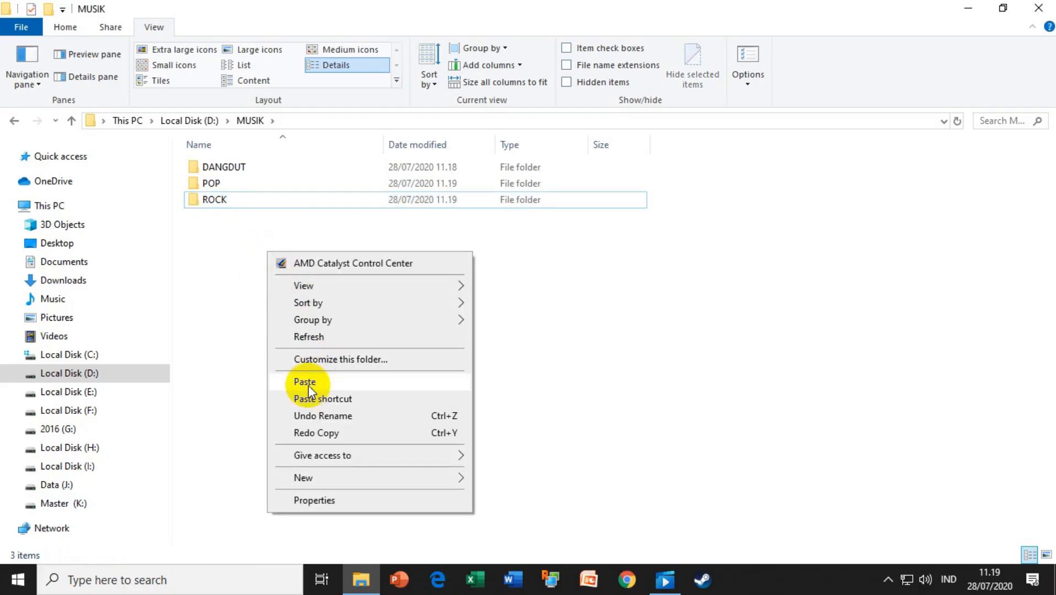
click(306, 383)
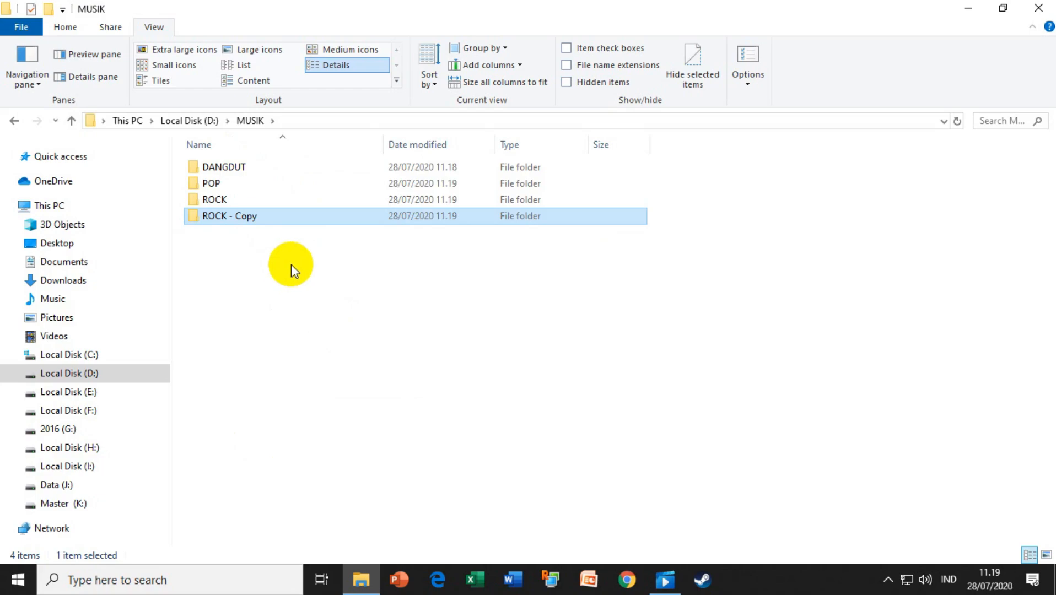
key(shift+Delete)
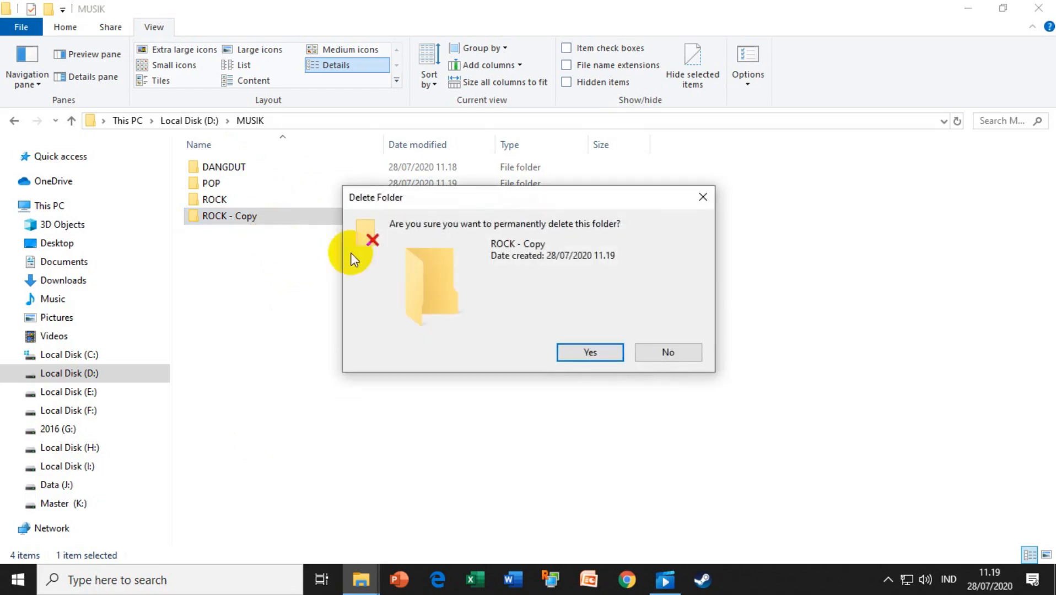
click(588, 352)
Step: Copy the ROCK folder and paste five duplicates of it into the MUSIK folder
click(240, 205)
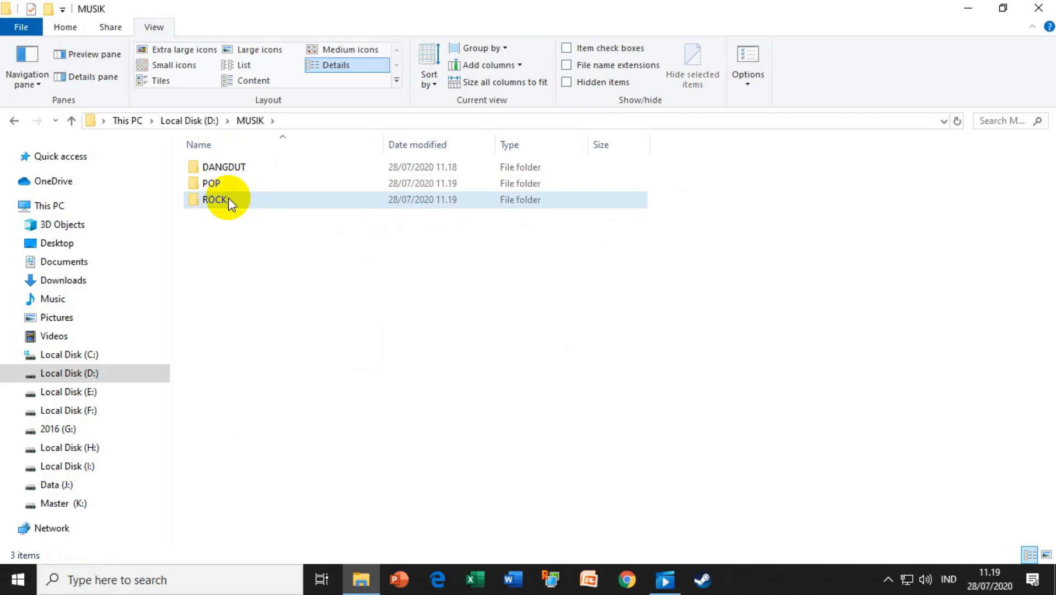
click(228, 199)
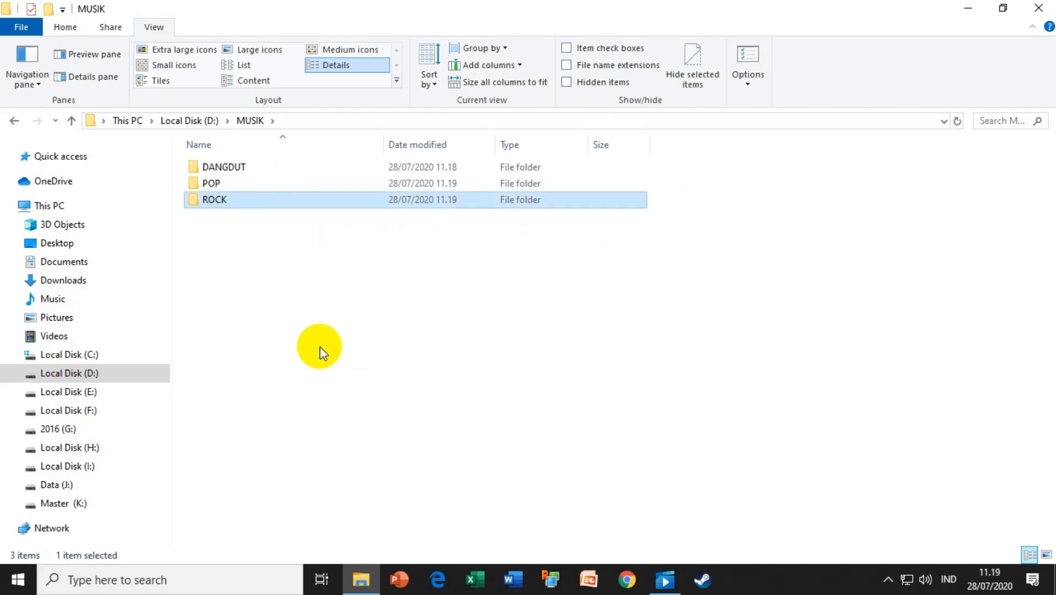
click(256, 259)
click(235, 202)
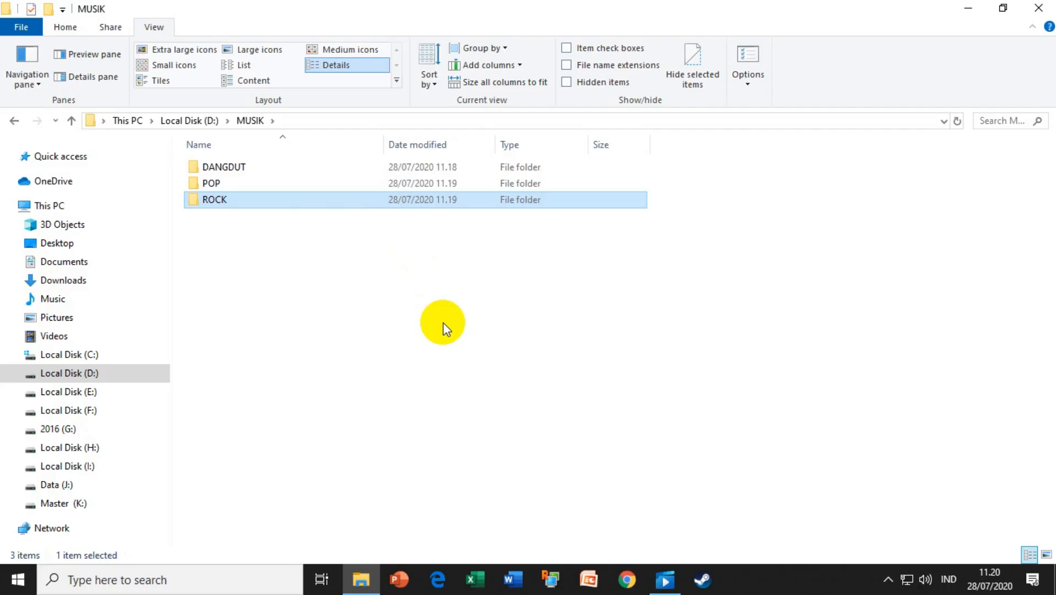
key(ctrl+v)
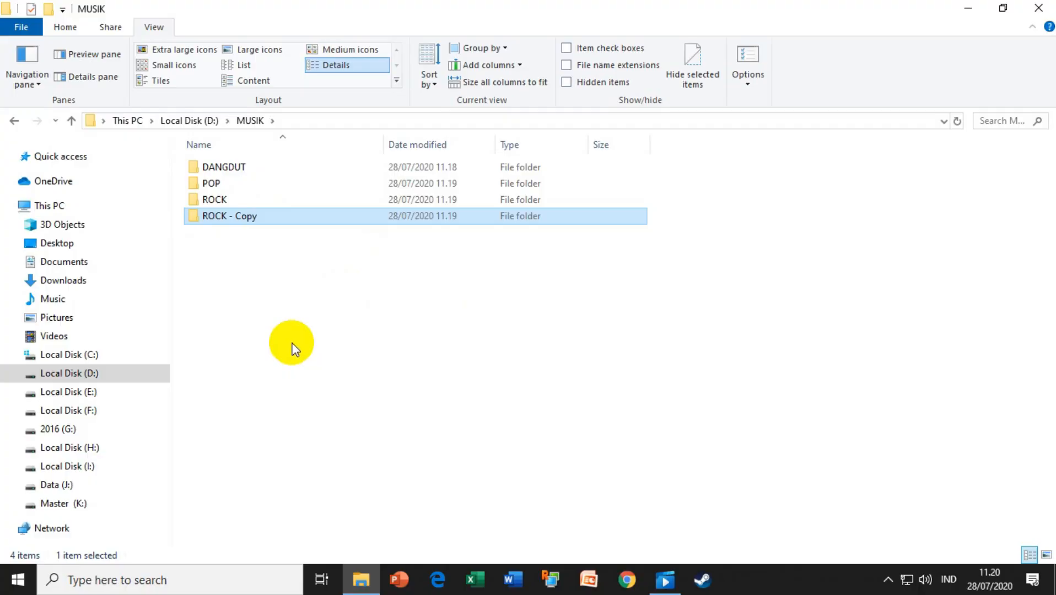
key(ctrl+v)
key(ctrl+v)
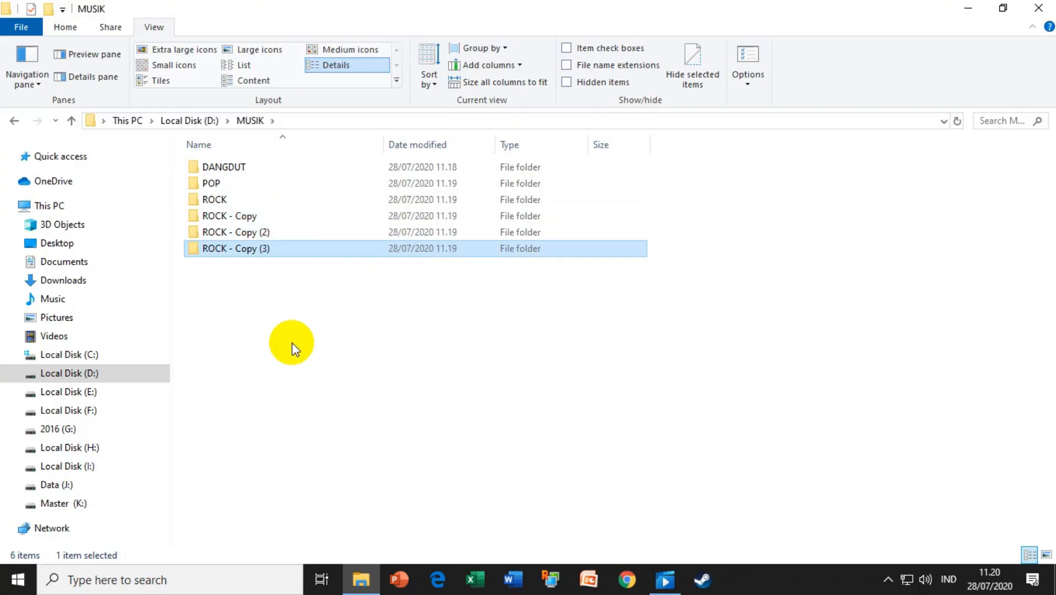
key(ctrl+v)
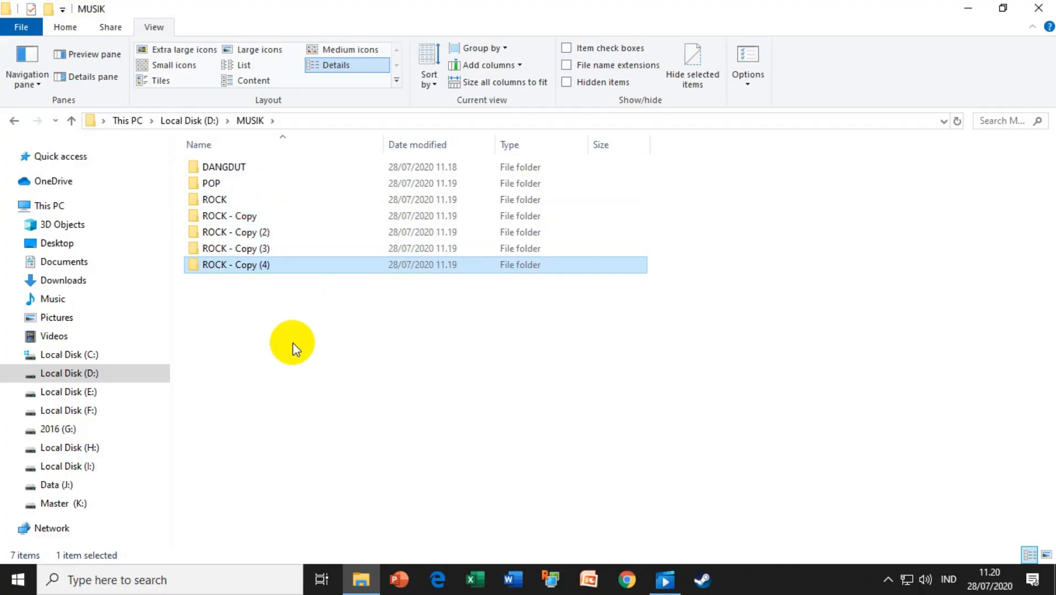
key(ctrl+v)
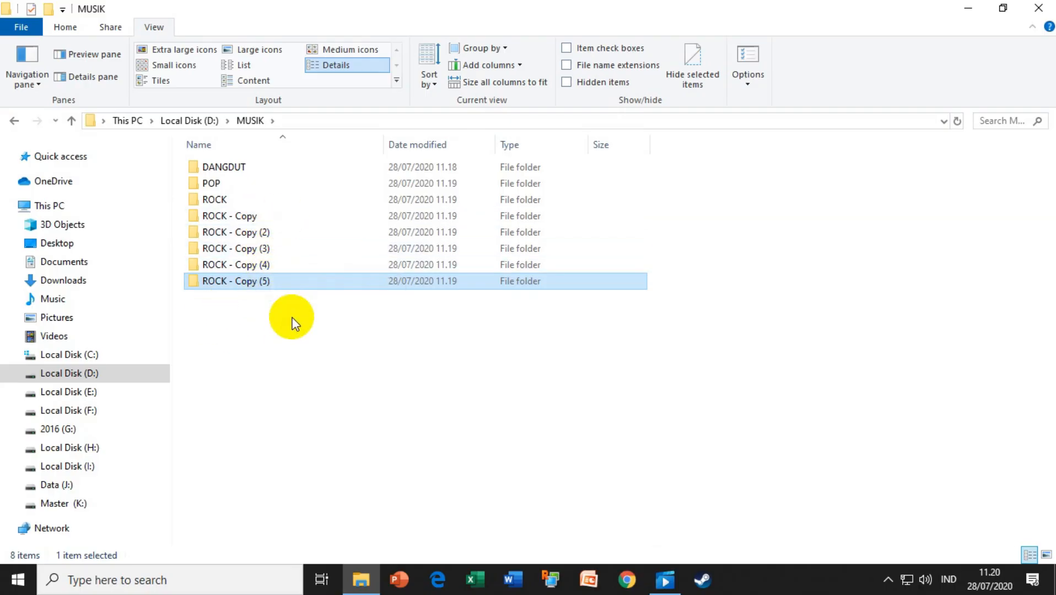
click(252, 204)
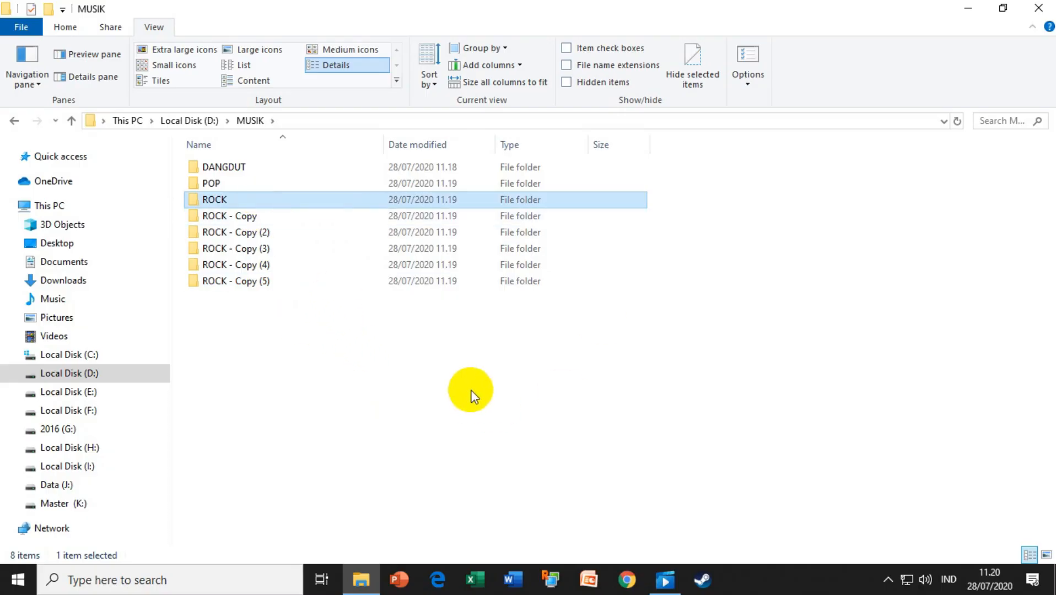
click(258, 231)
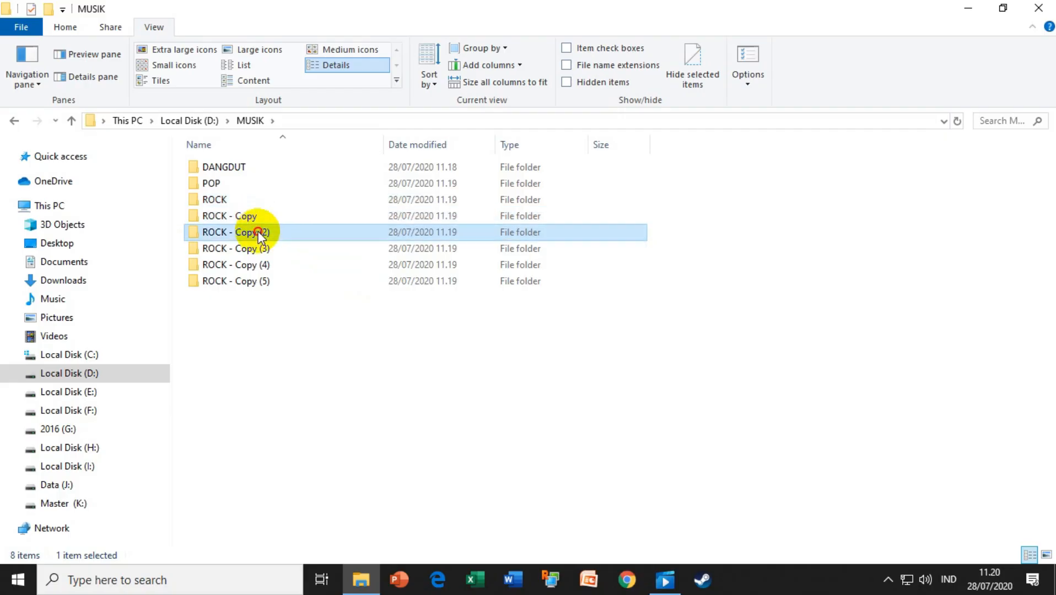
click(259, 250)
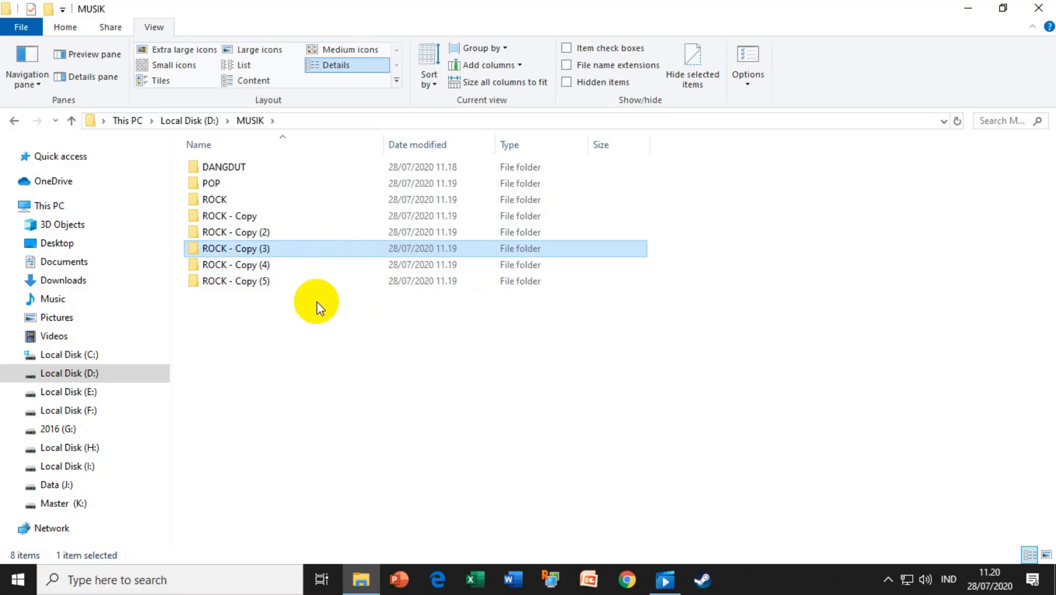
Step: Rename the folder ROCK - Copy as REAGE
click(232, 218)
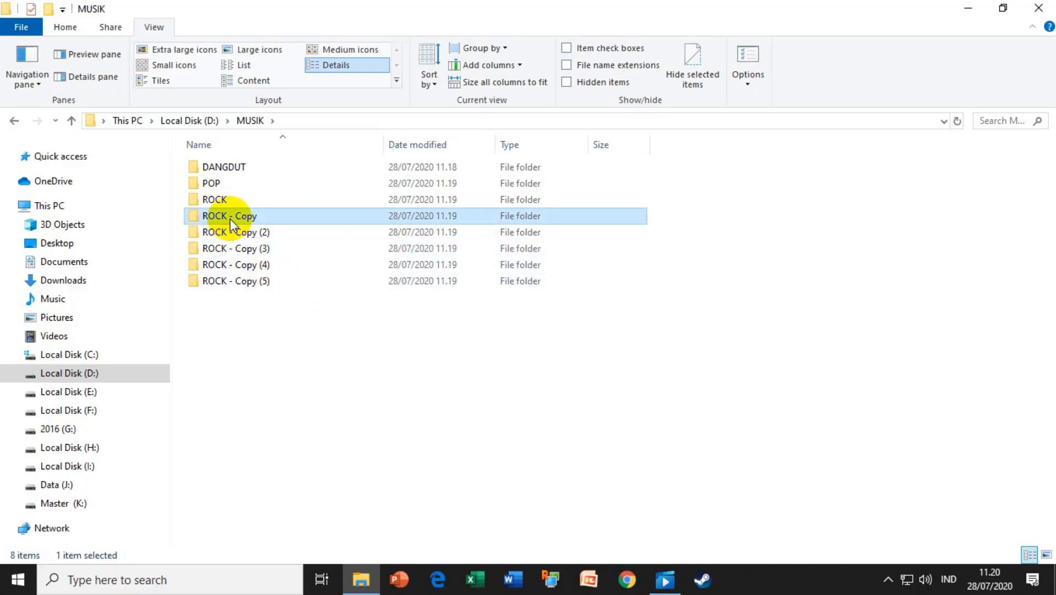
right_click(231, 218)
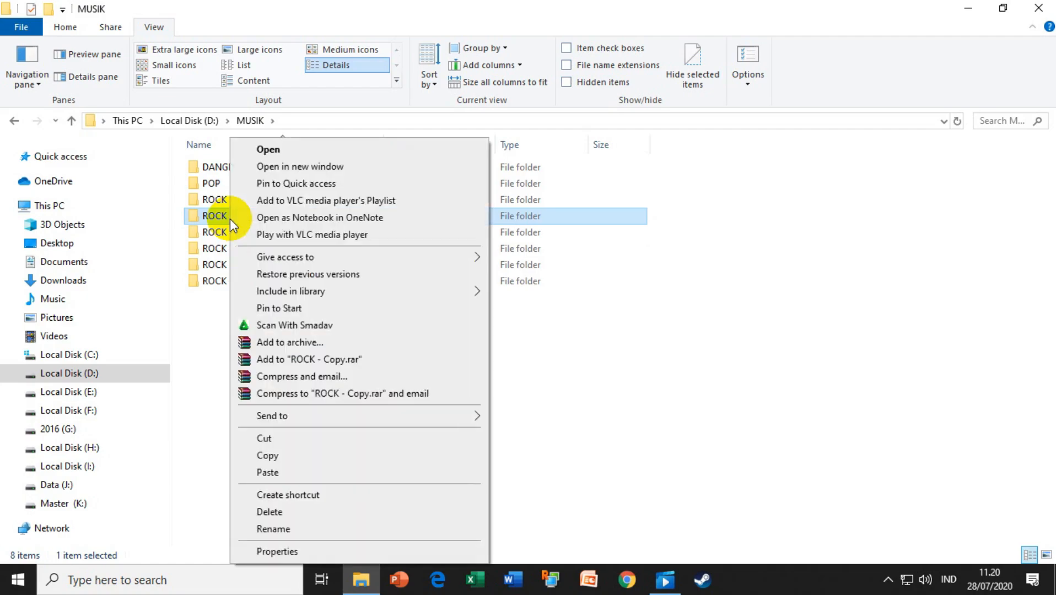
click(269, 531)
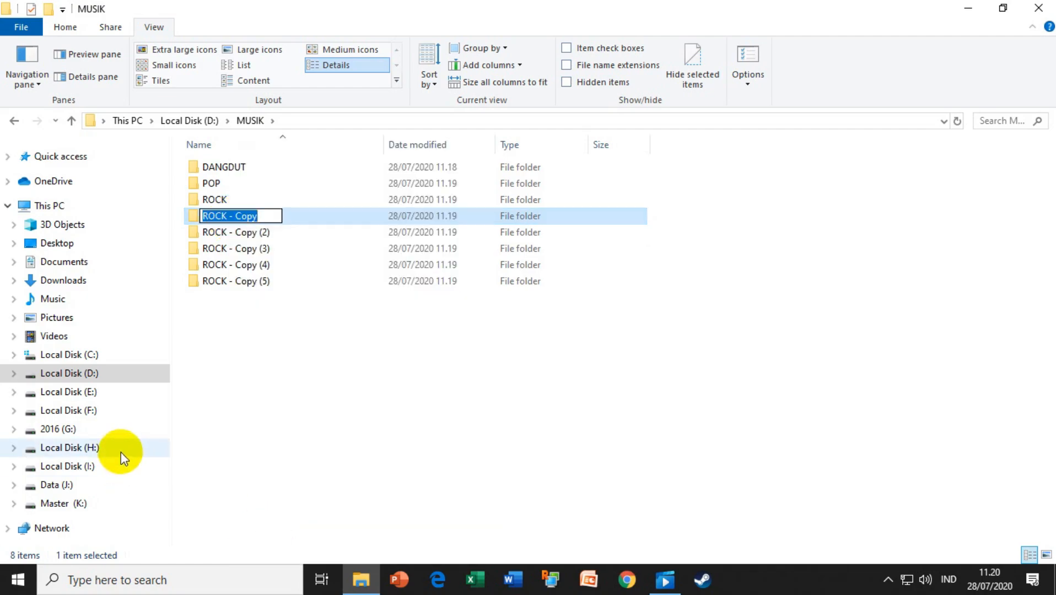
click(274, 223)
right_click(246, 216)
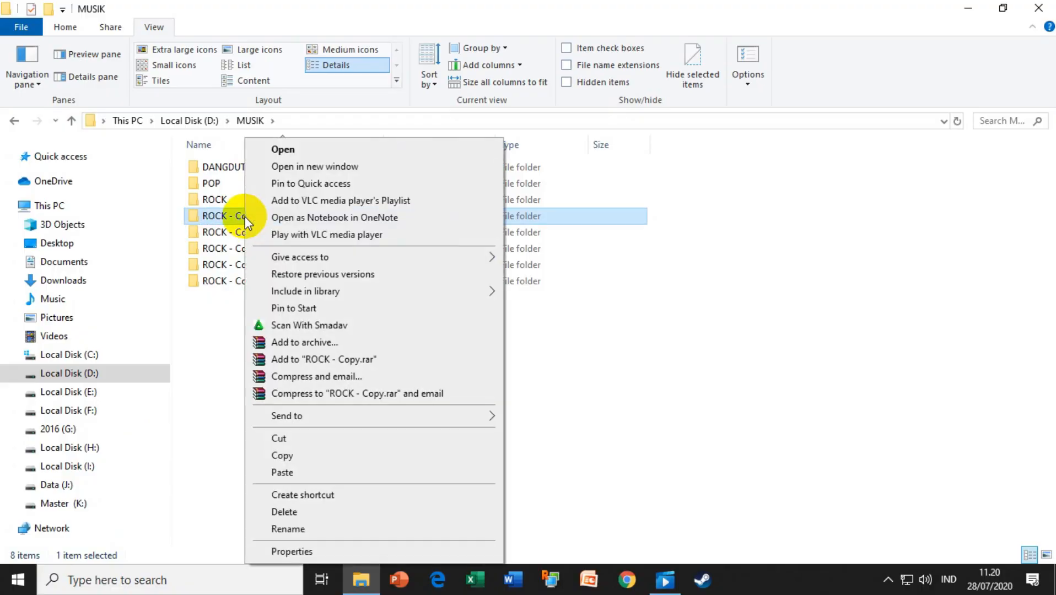
click(303, 530)
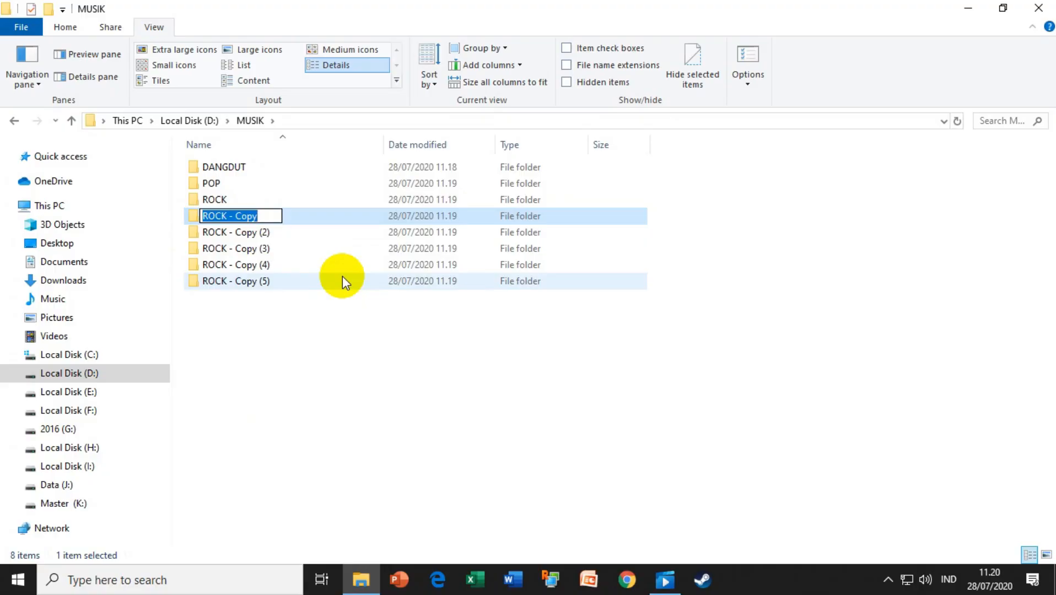
text(REAGE)
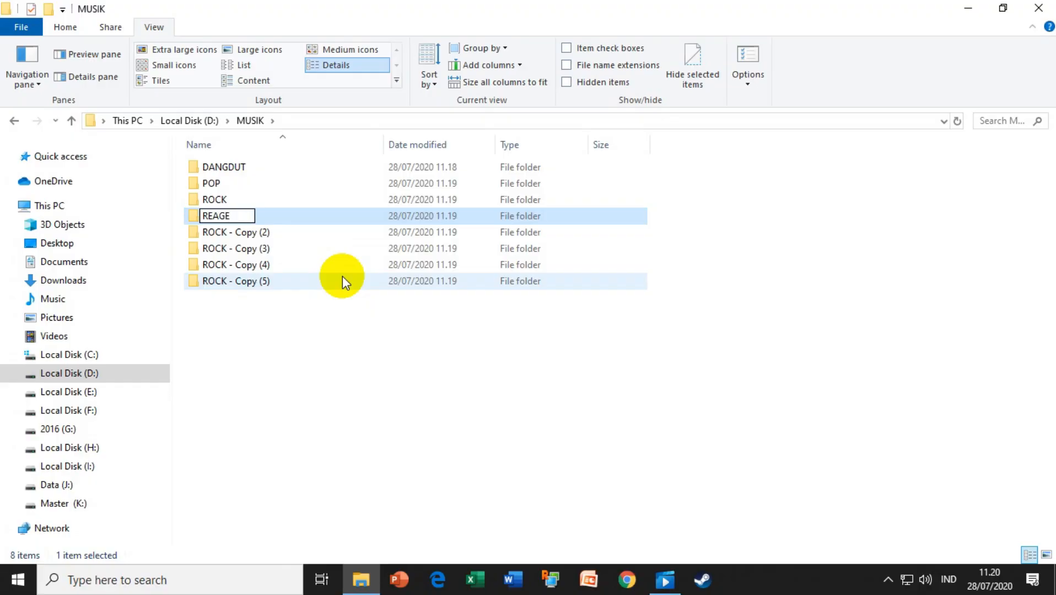
key(Return)
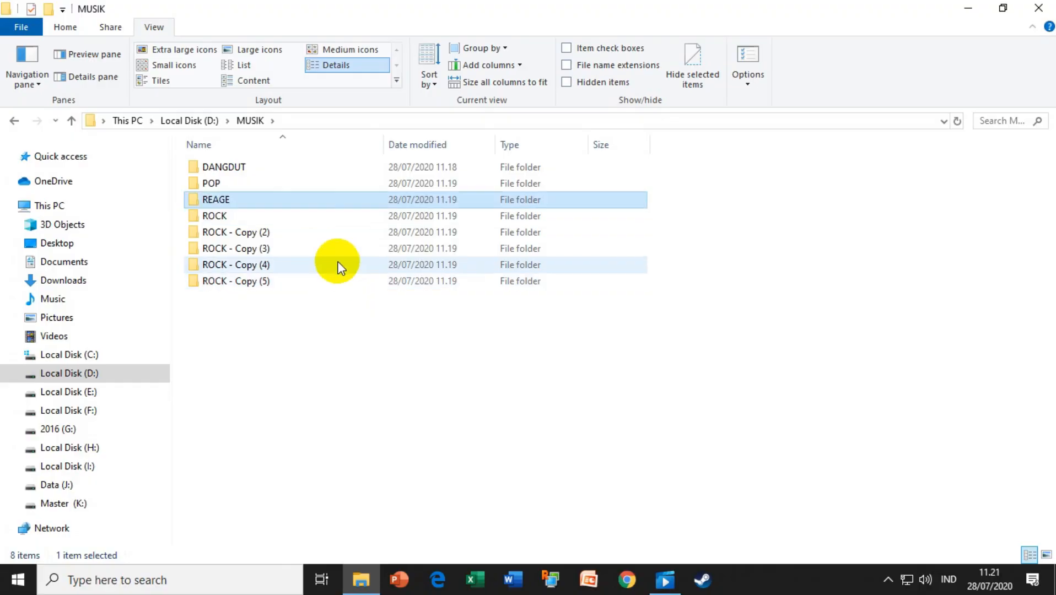
Step: Rename the folder ROCK - Copy (2) as METAL
click(257, 232)
right_click(254, 232)
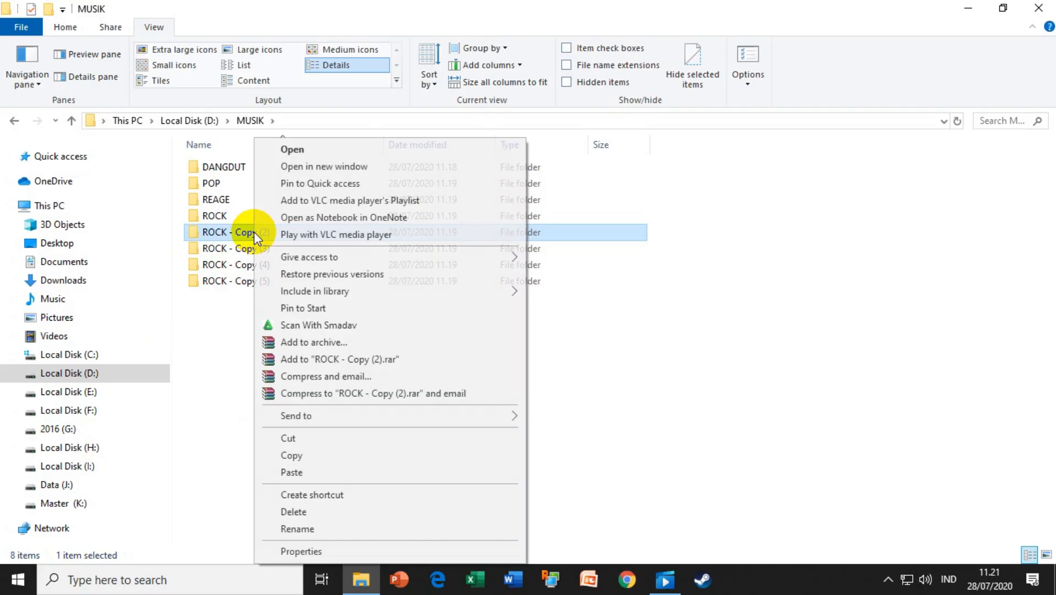
click(307, 528)
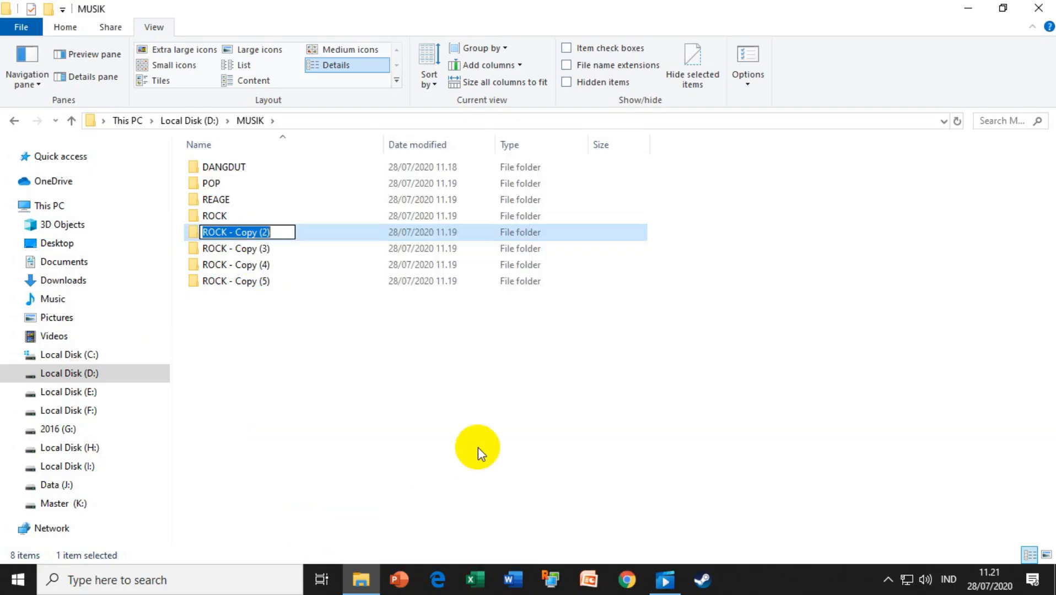
text(METAL)
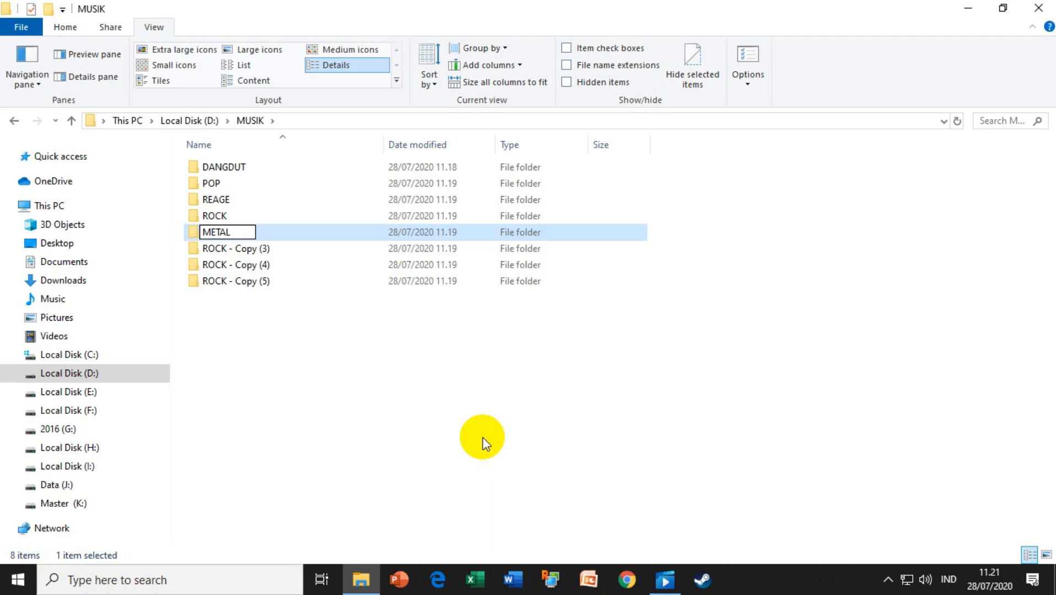
key(Return)
Step: Rename the folder ROCK - Copy (3) as RELIGI
right_click(266, 254)
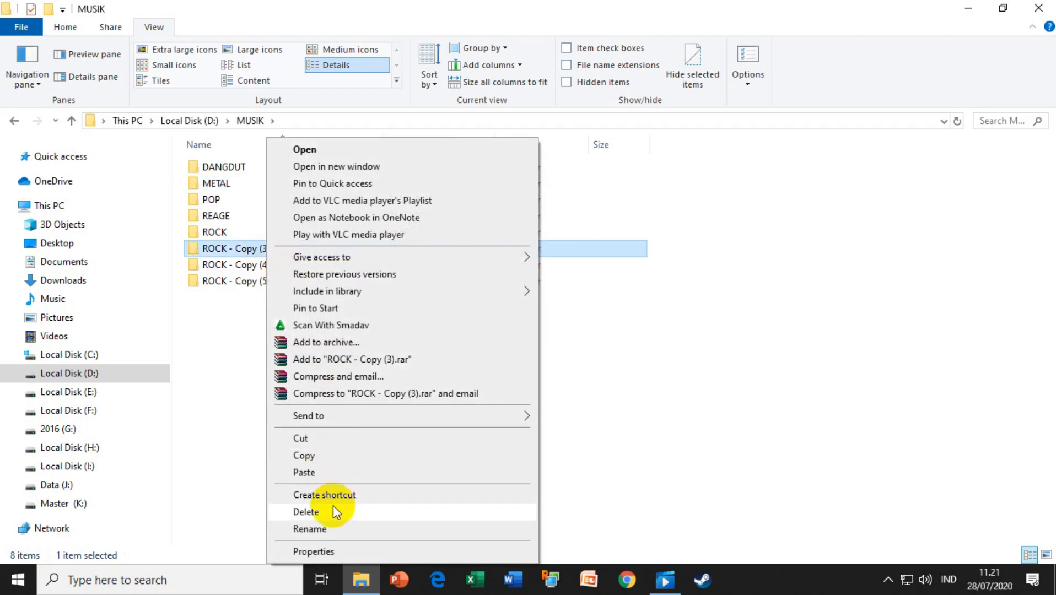
click(332, 528)
text(RELIGI)
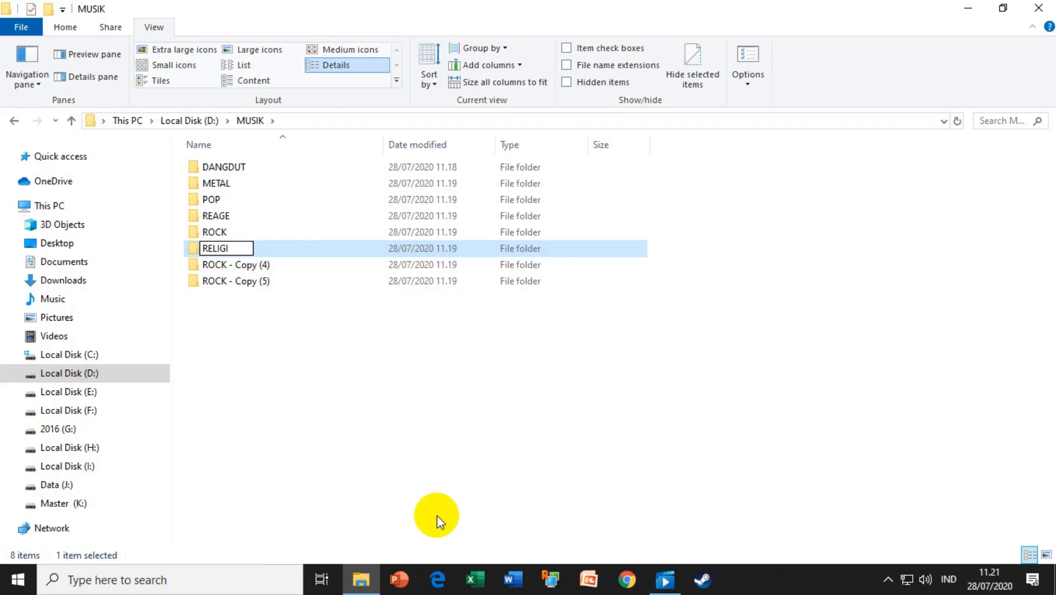
key(Return)
Step: Rename the folder ROCK - Copy (4) as HIP HOP
right_click(242, 265)
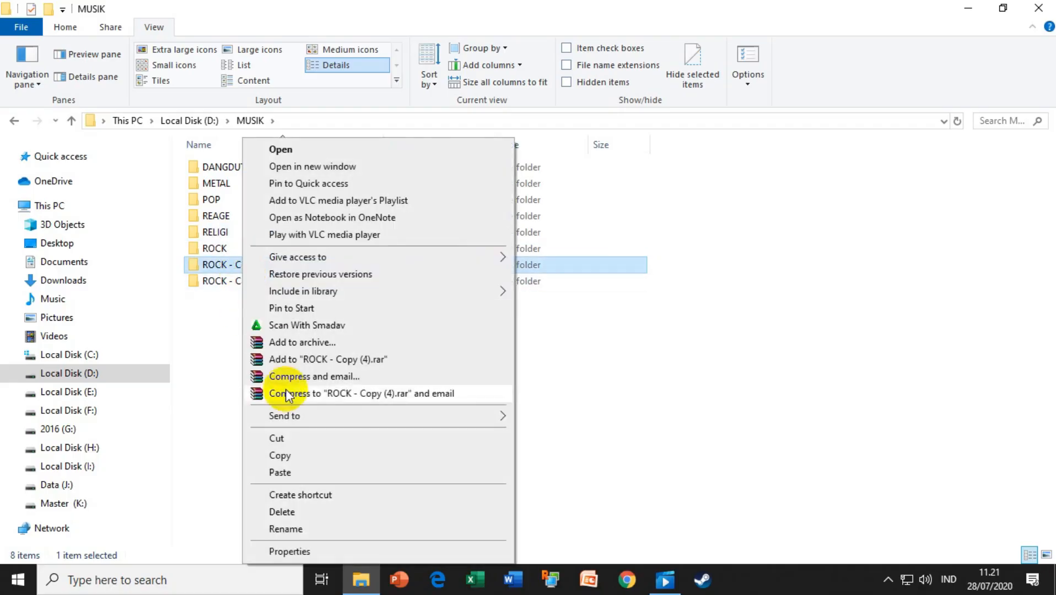
click(302, 529)
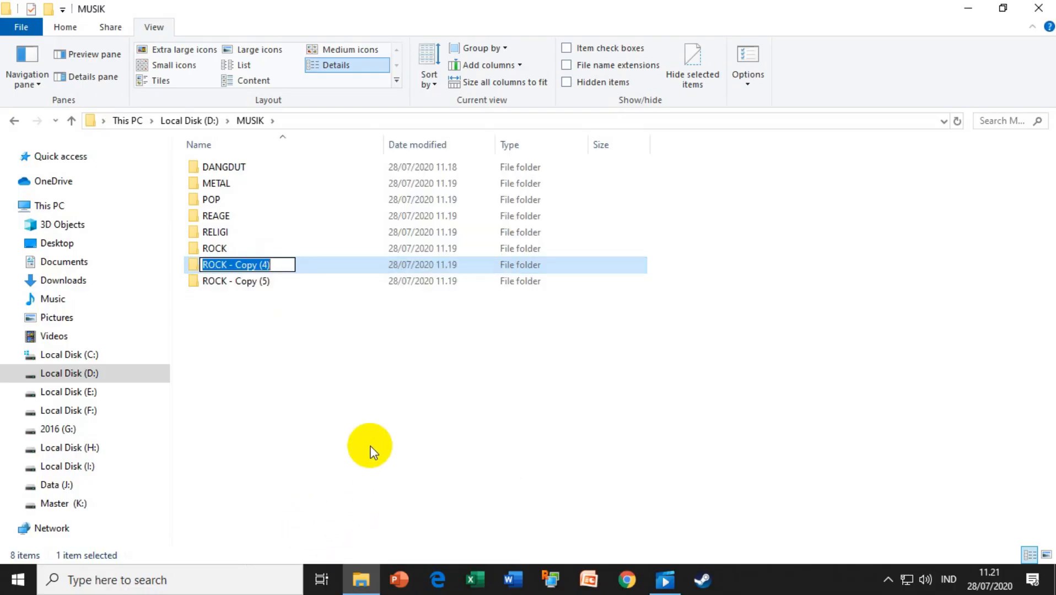
text(HIP HOP)
key(Return)
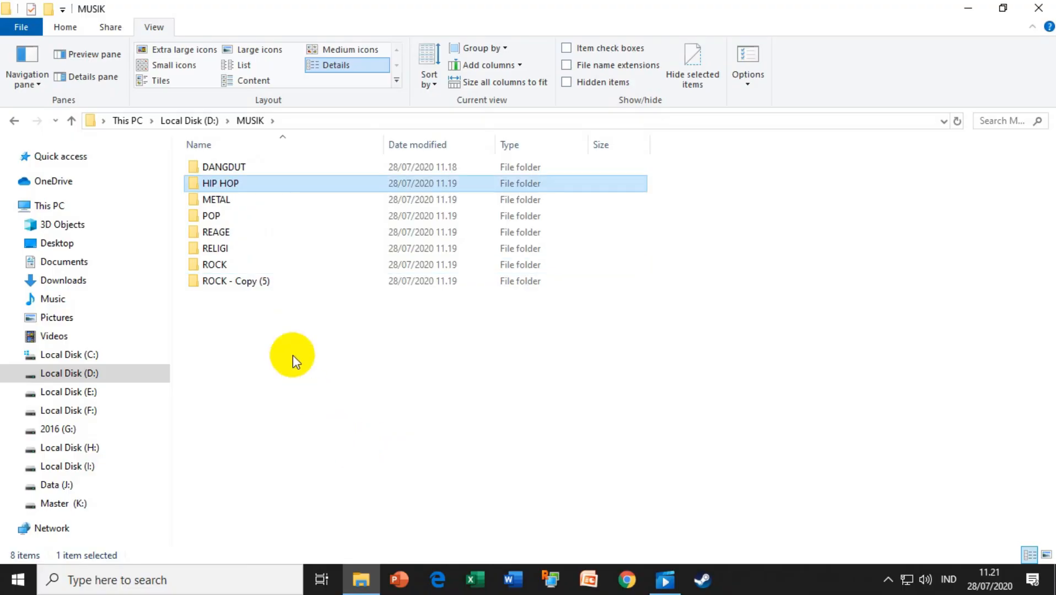
right_click(241, 281)
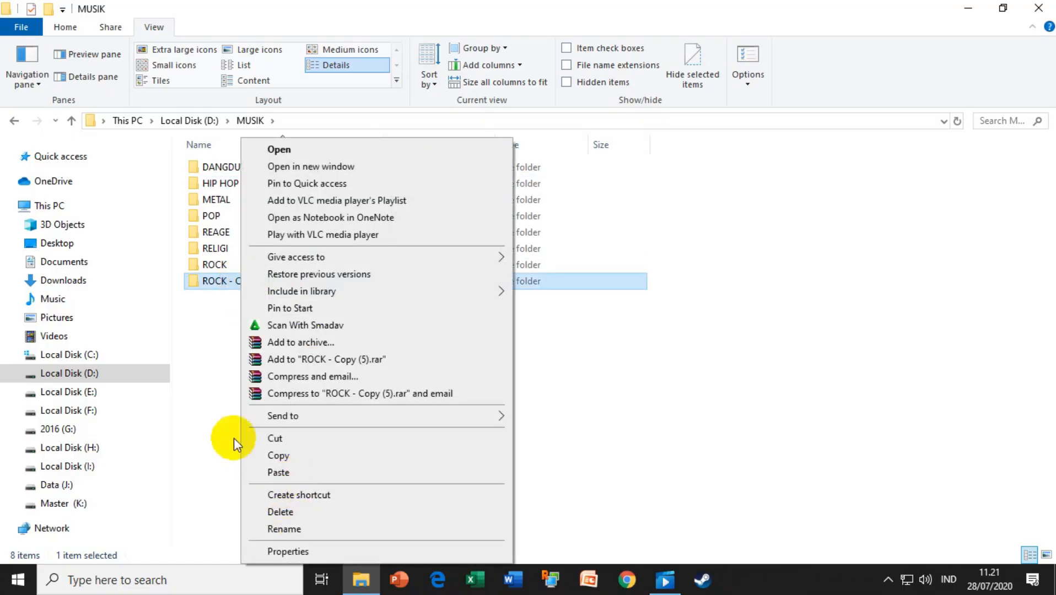
click(229, 360)
click(277, 286)
click(289, 360)
click(262, 287)
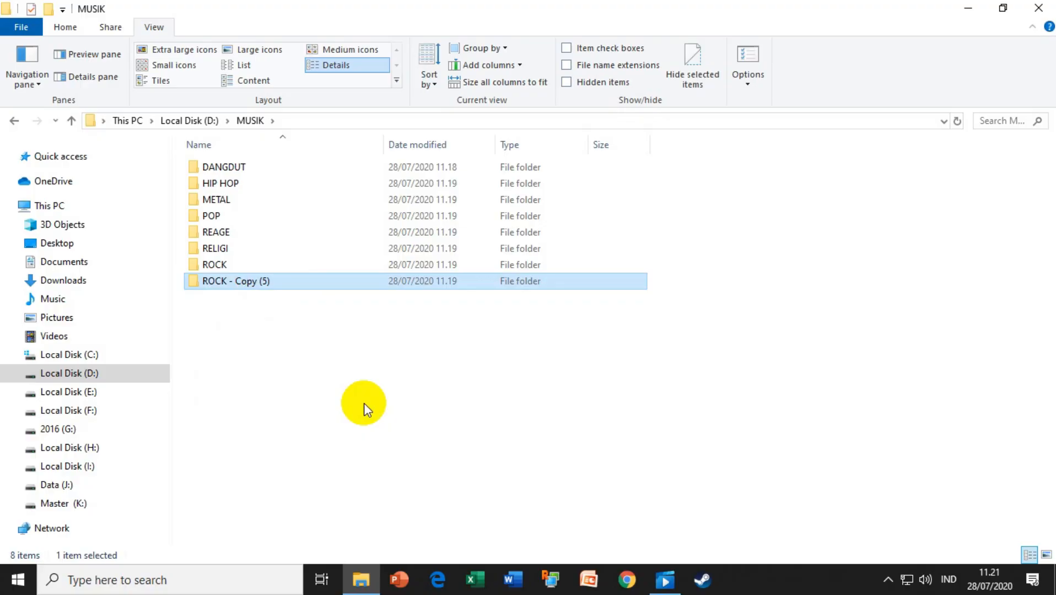
key(F2)
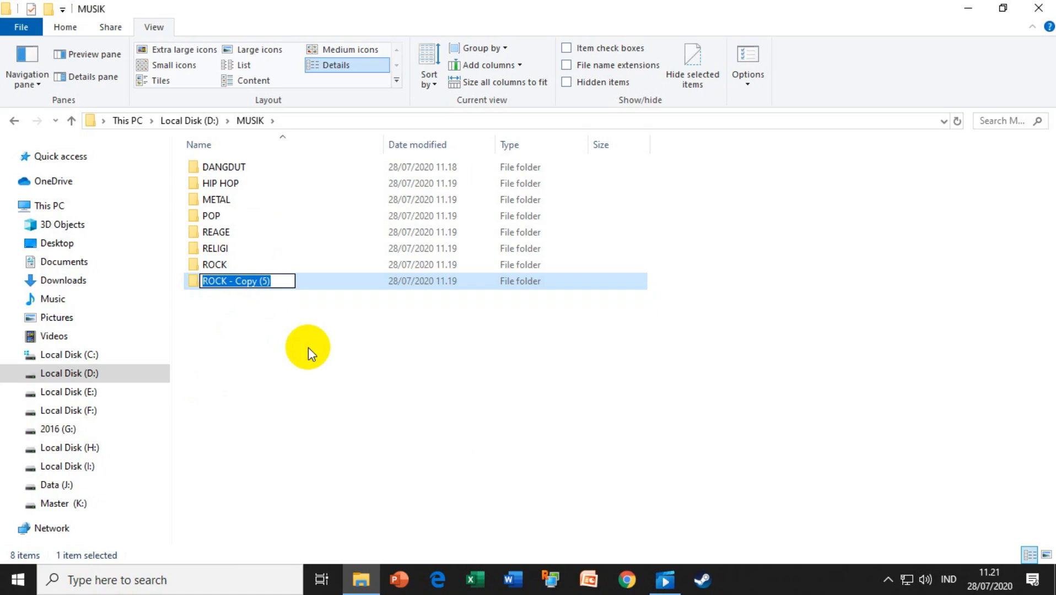
click(307, 344)
Step: Rename the folder ROCK - Copy (5) as KERONCONG
click(272, 286)
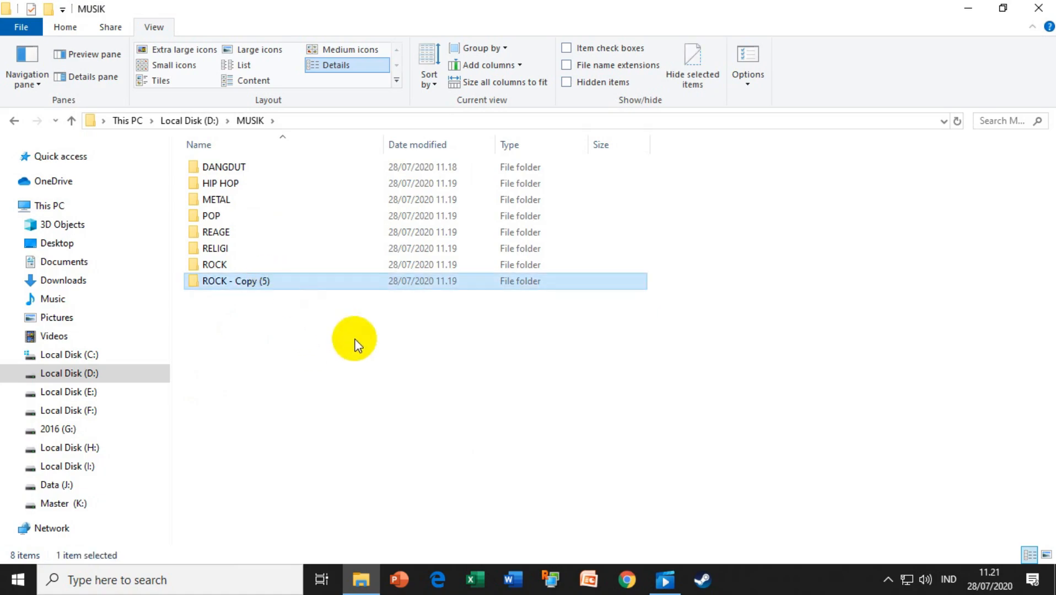
key(F2)
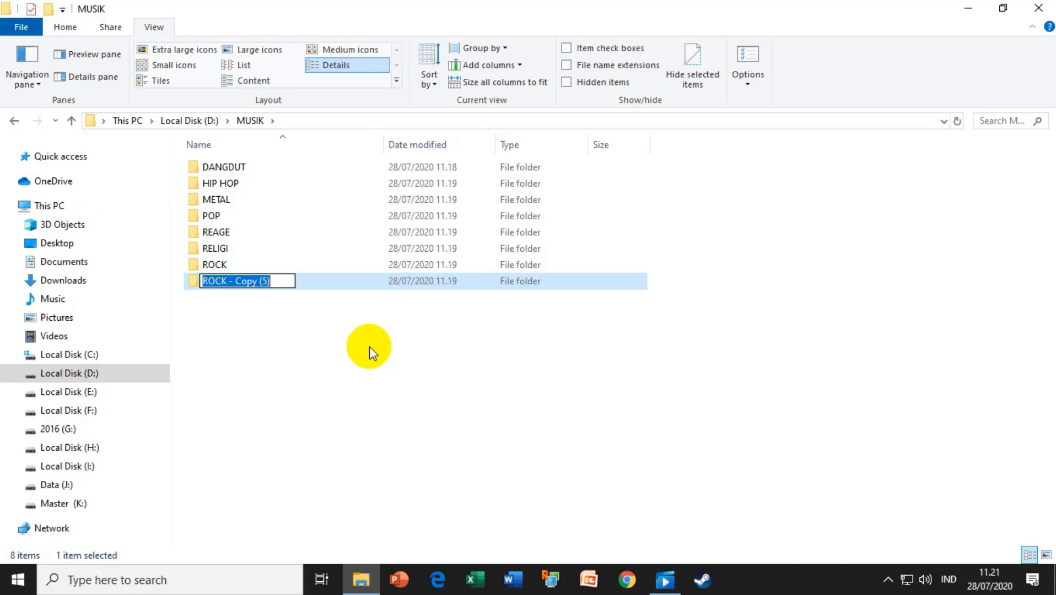
text(KERONCONG)
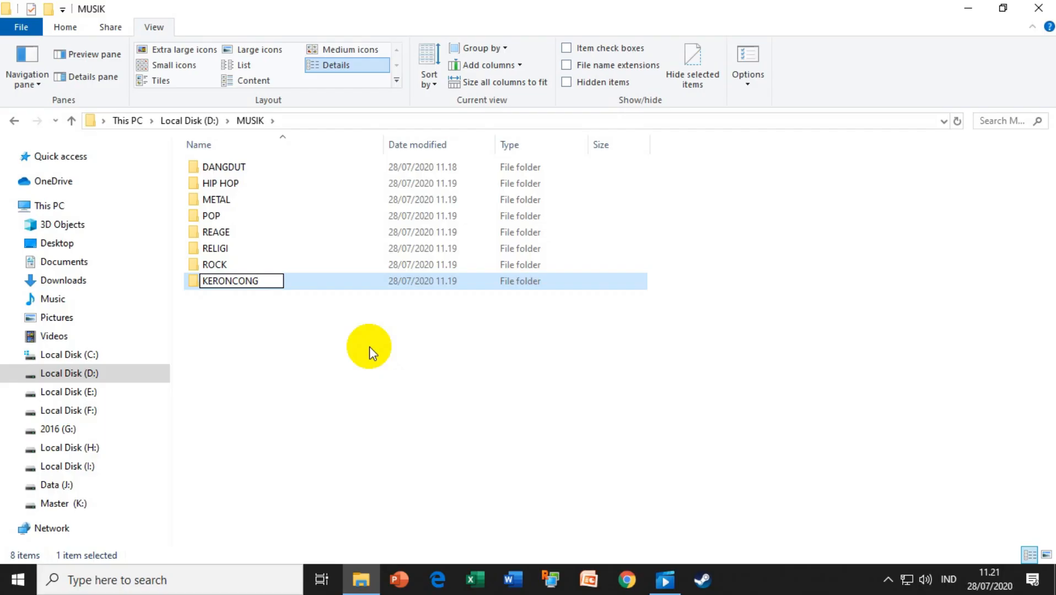
key(Return)
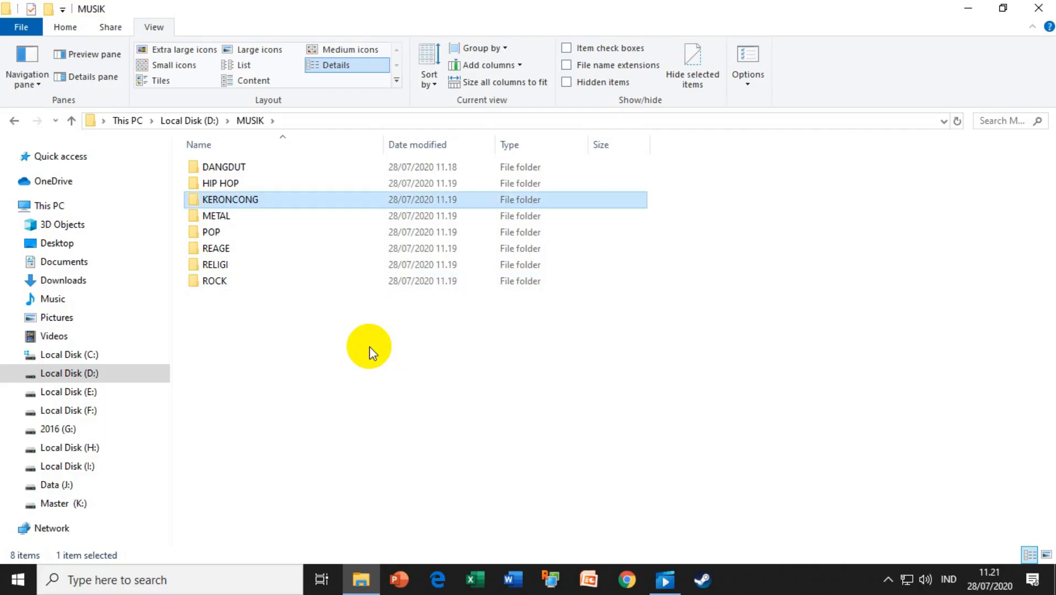
Step: Paste another copy of the ROCK folder into MUSIK and rename it as CAMPURSARI
key(ctrl+v)
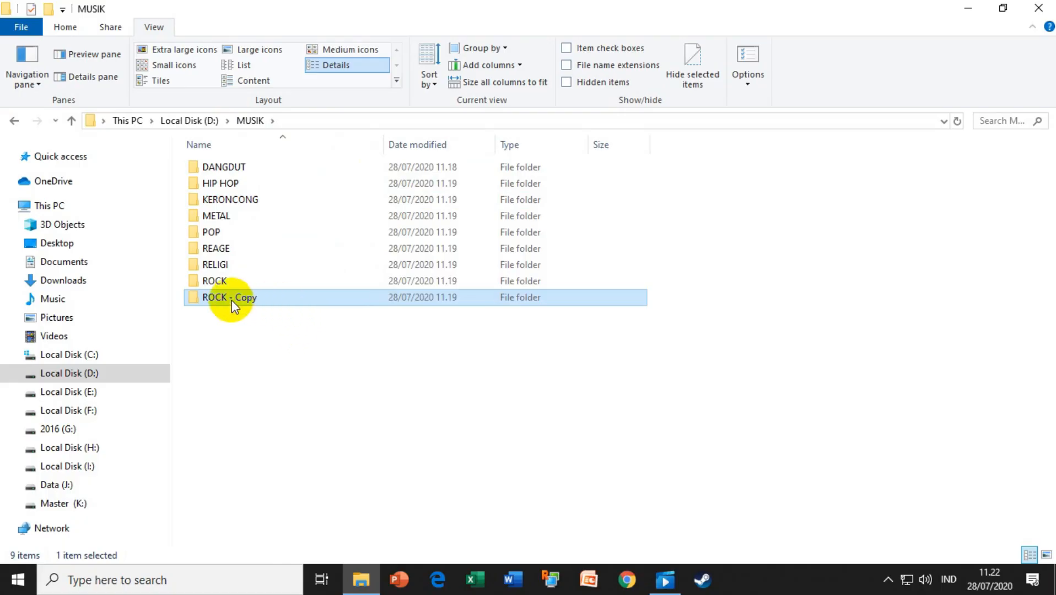
key(F2)
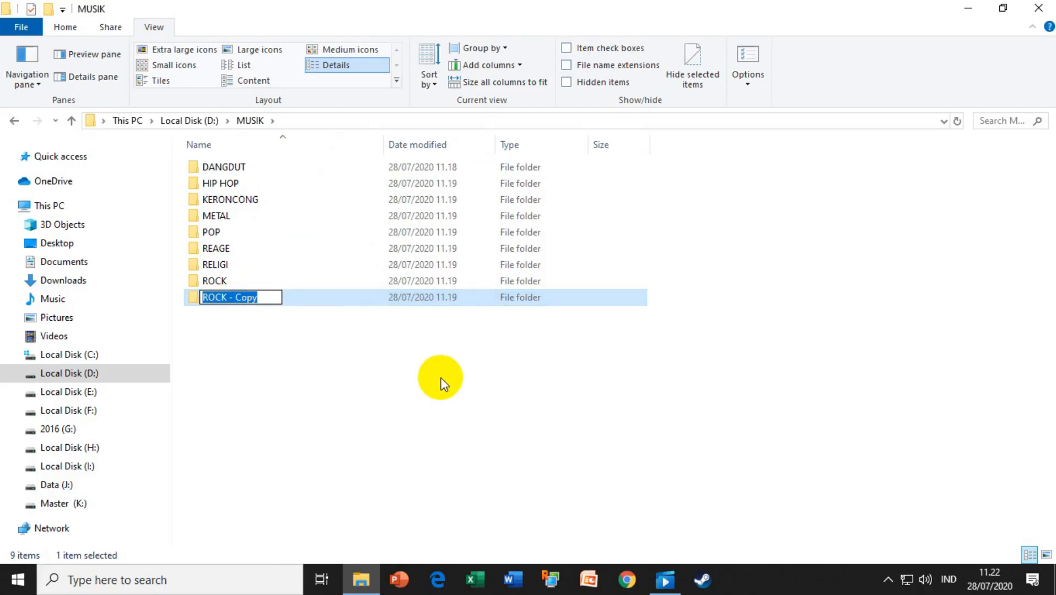
text(CAPRI)
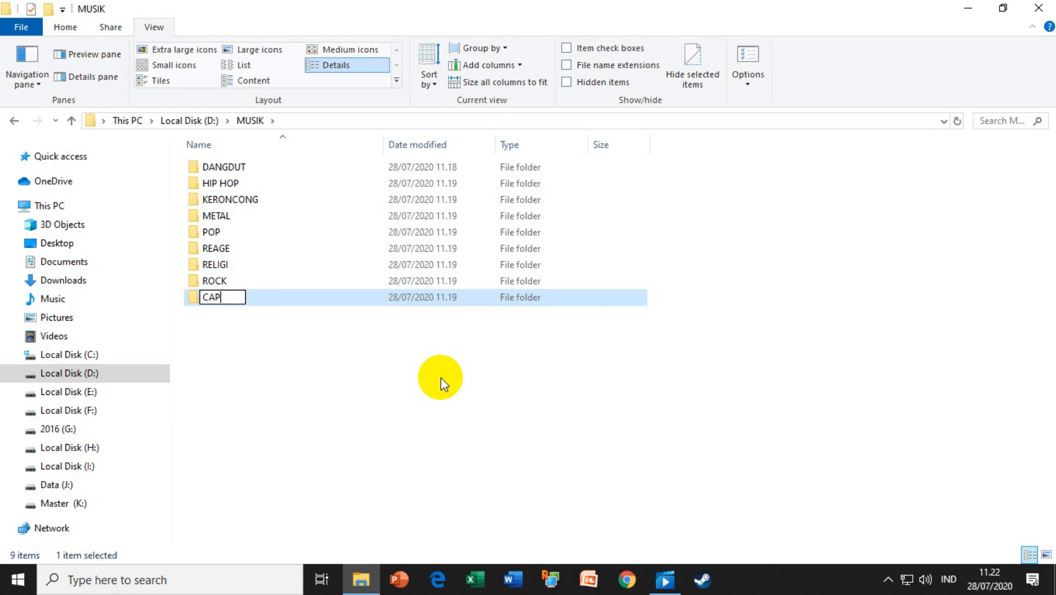
key(BackSpace)
key(BackSpace)
key(BackSpace)
text(MPURSARI)
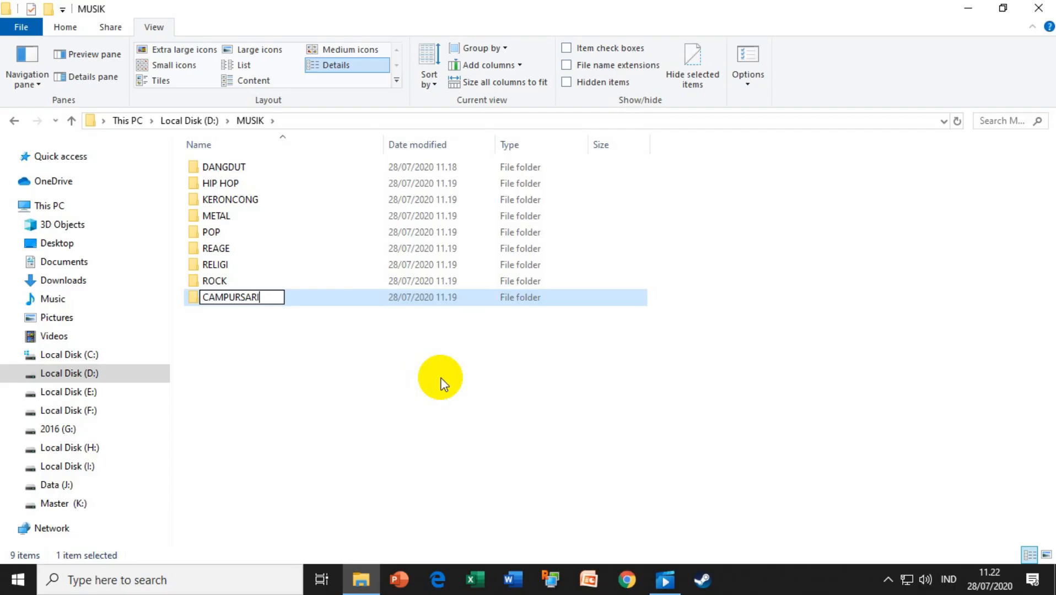
key(Return)
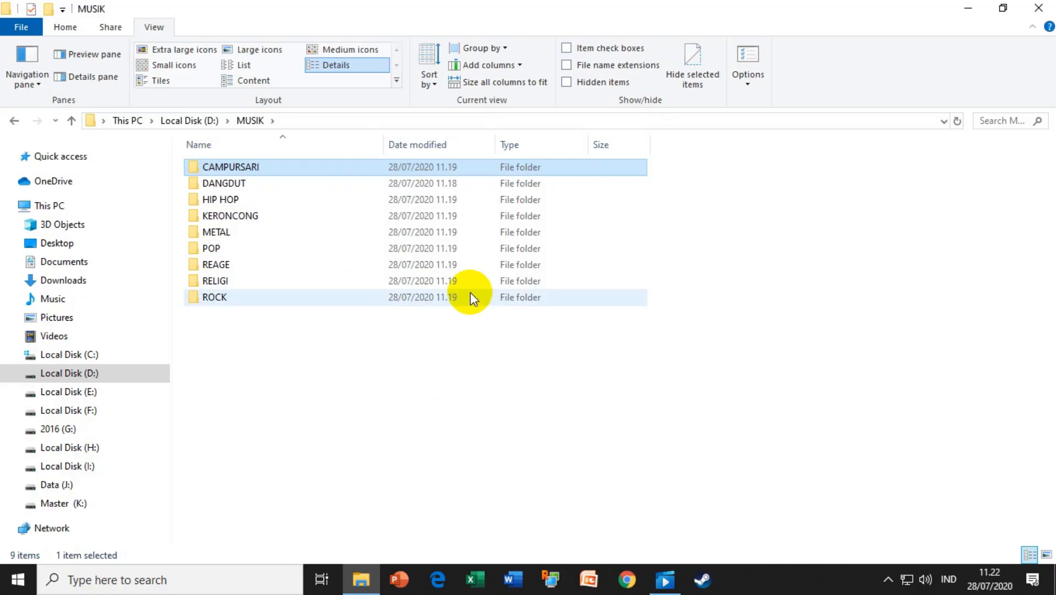
Step: Copy the DANGDUT folder and paste a duplicate of it into the MUSIK folder
click(234, 182)
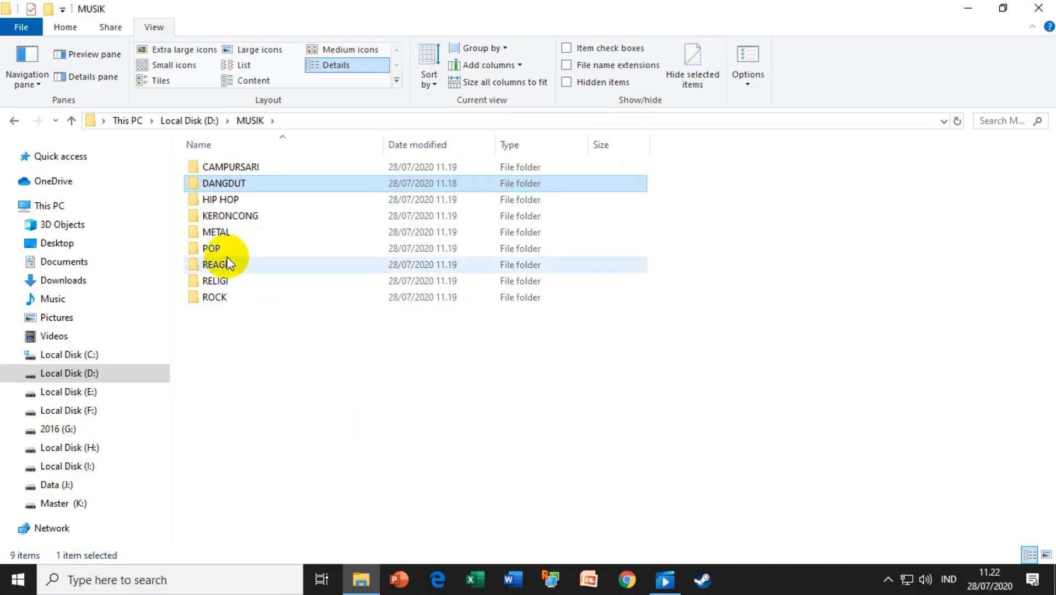
click(245, 372)
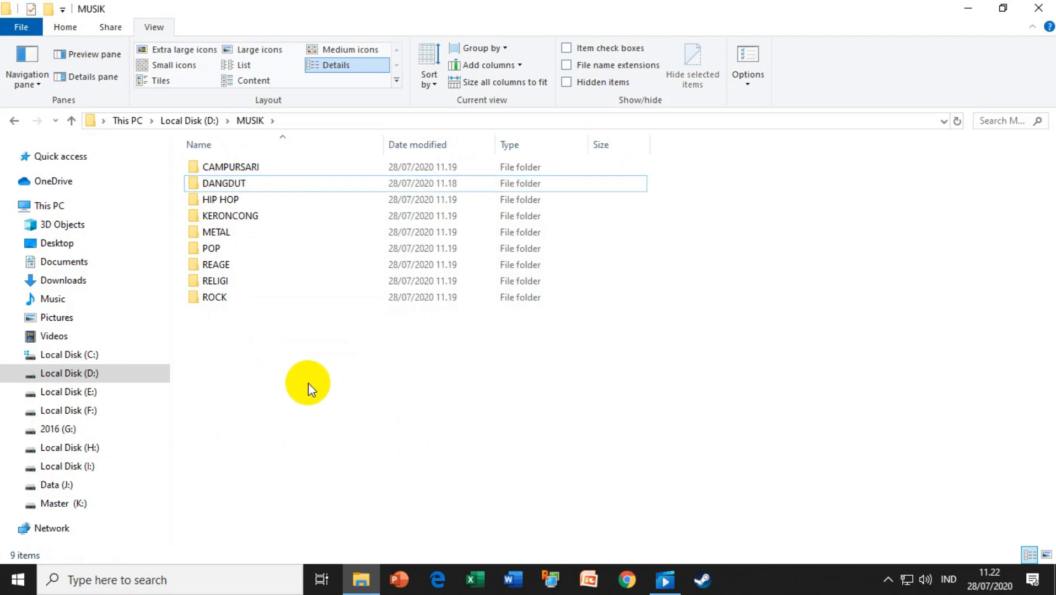
key(ctrl+v)
click(237, 185)
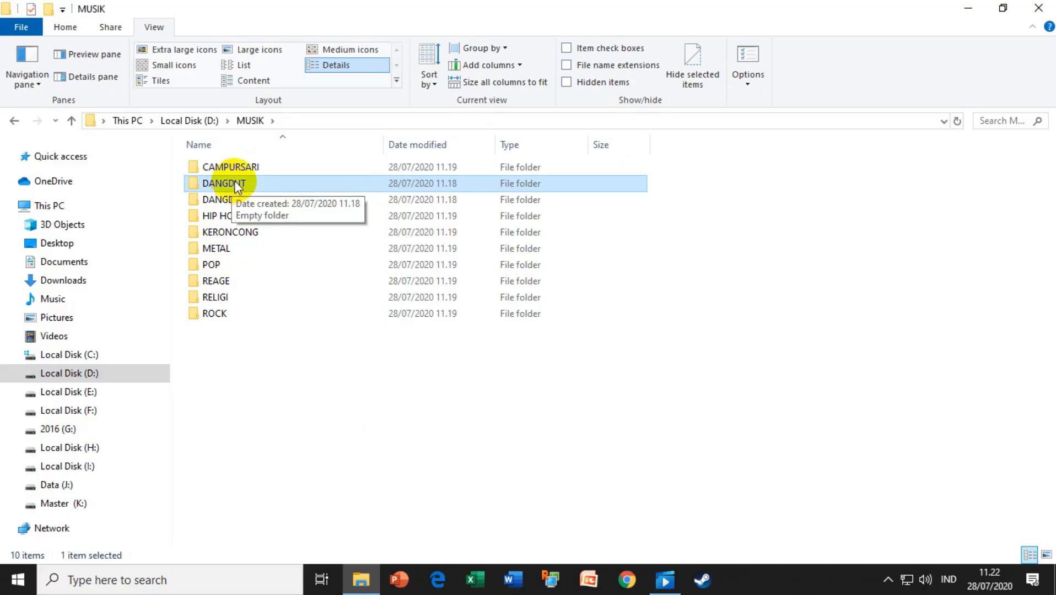
Step: Delete the DANGDUT - Copy folder and the HIP HOP folder from MUSIK
click(273, 200)
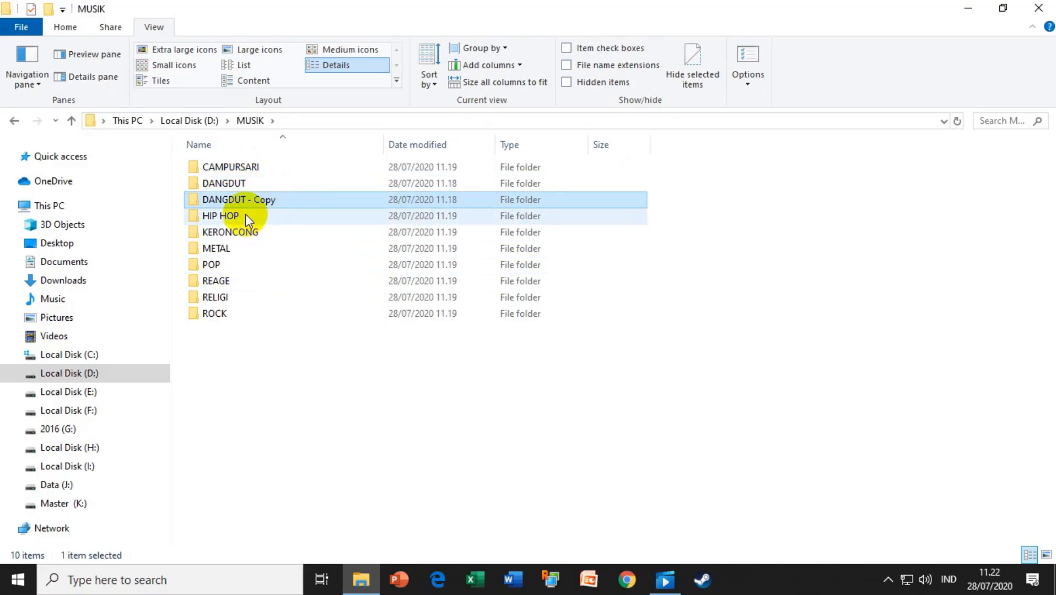
right_click(267, 201)
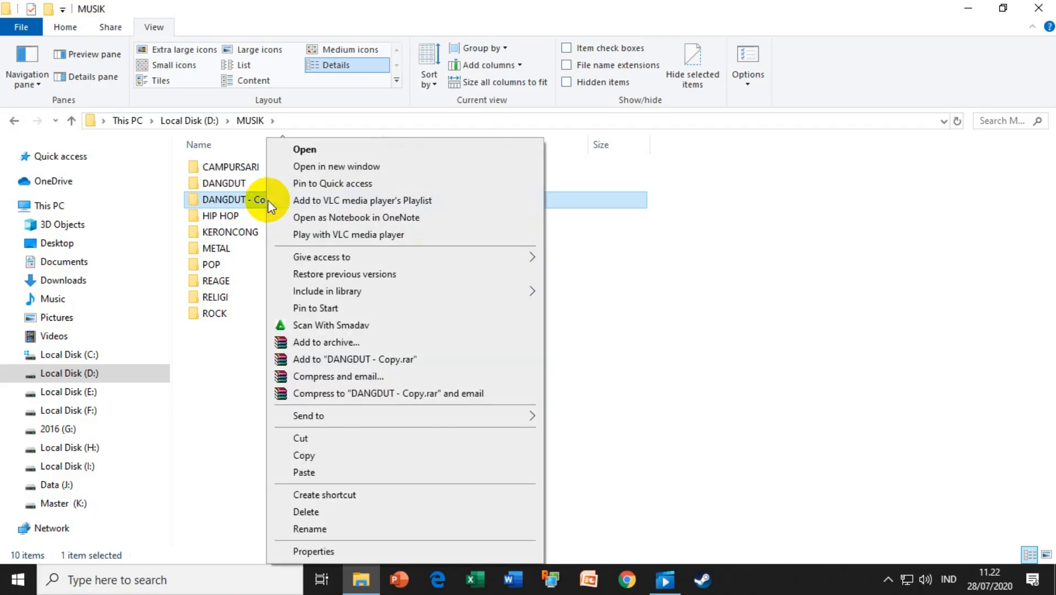
click(317, 514)
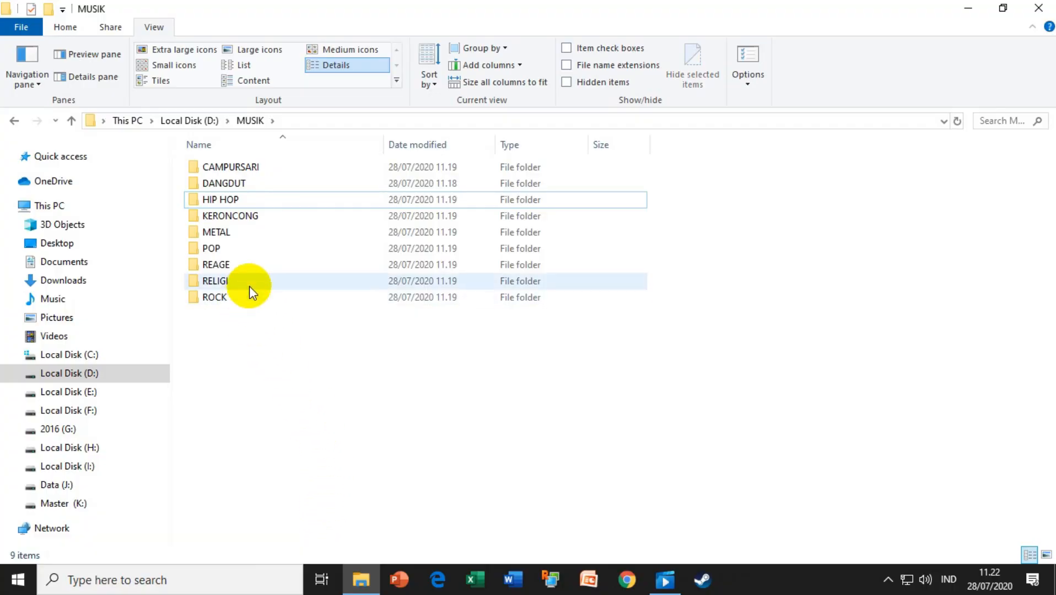
right_click(232, 198)
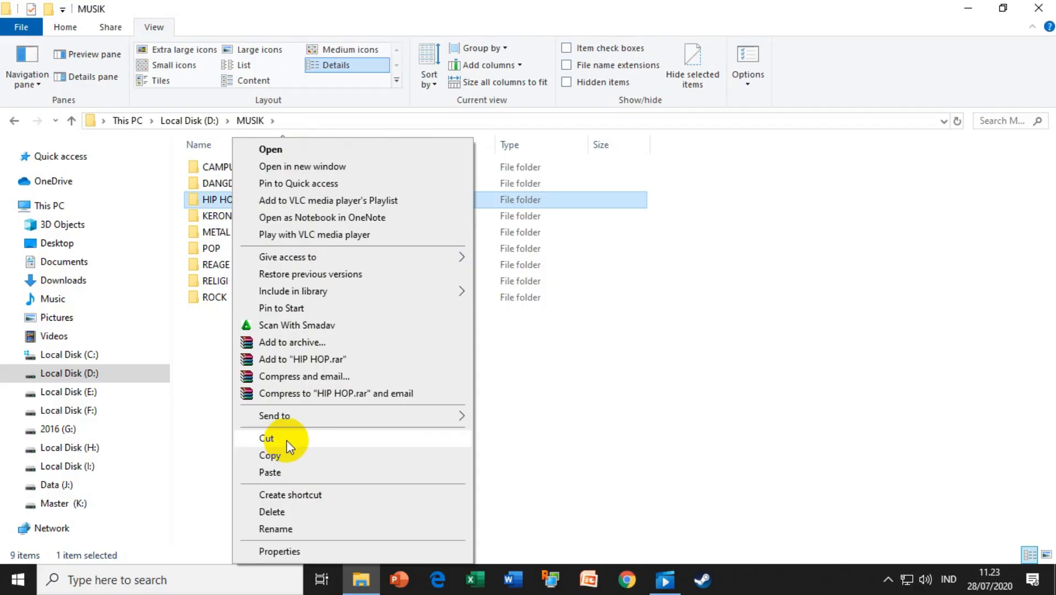
click(287, 511)
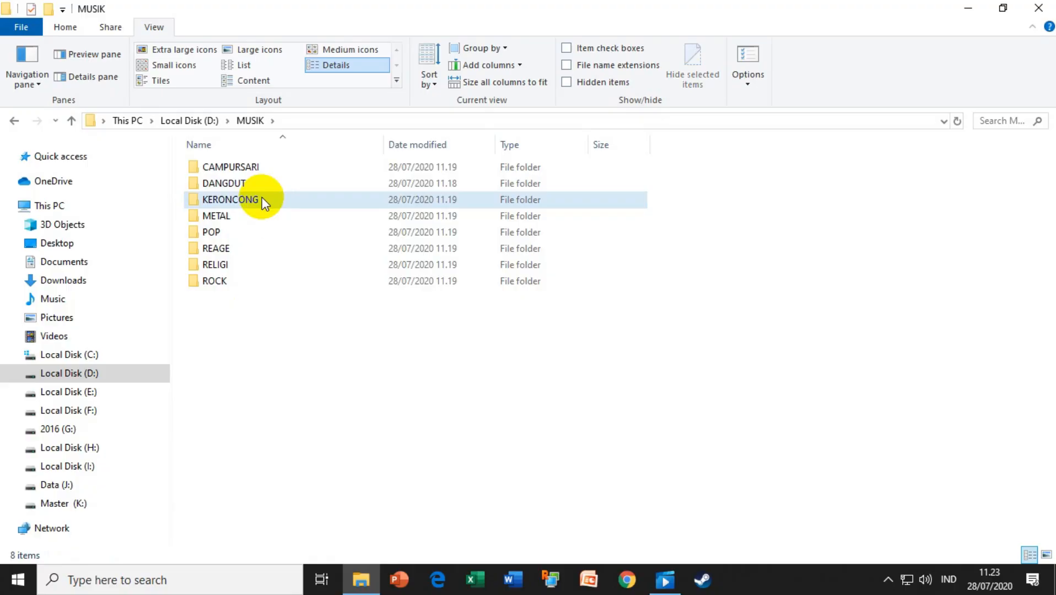
Step: Refresh the desktop, open the Recycle Bin to check the deleted folders, and close it
click(970, 7)
right_click(558, 57)
click(619, 128)
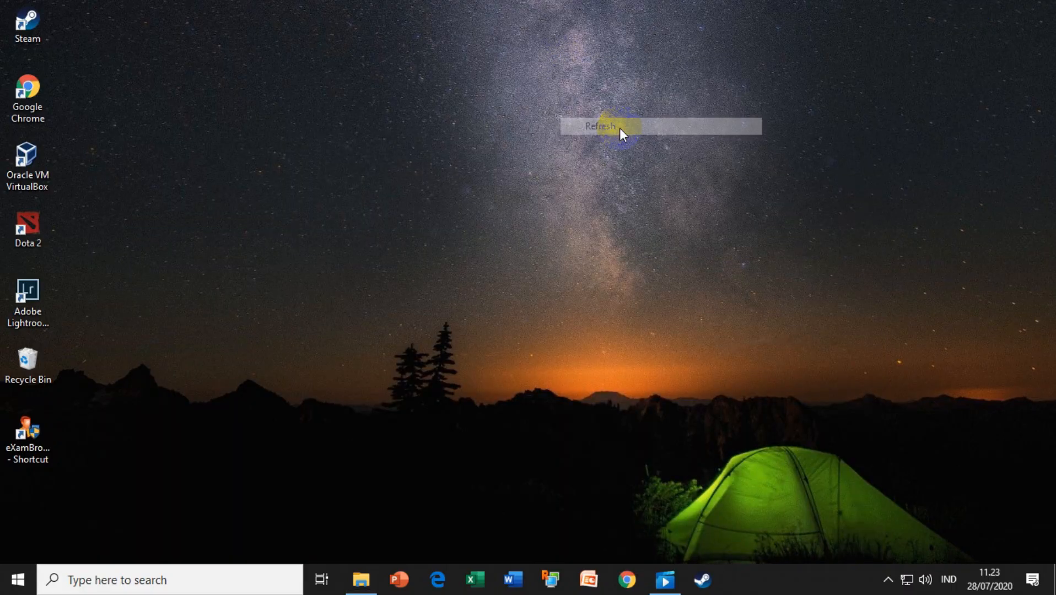
double_click(40, 368)
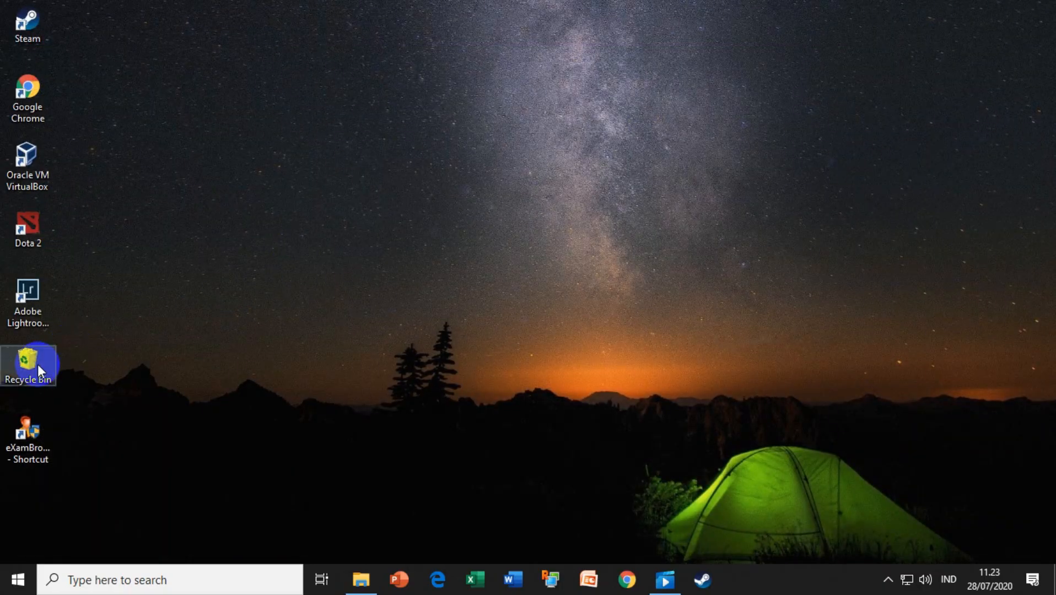
double_click(37, 364)
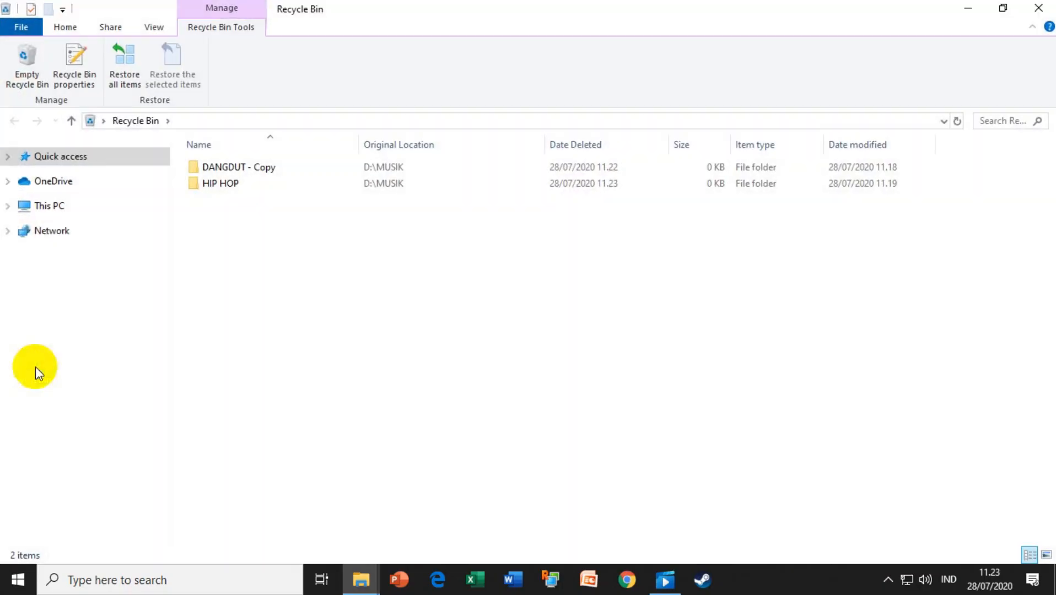
click(232, 184)
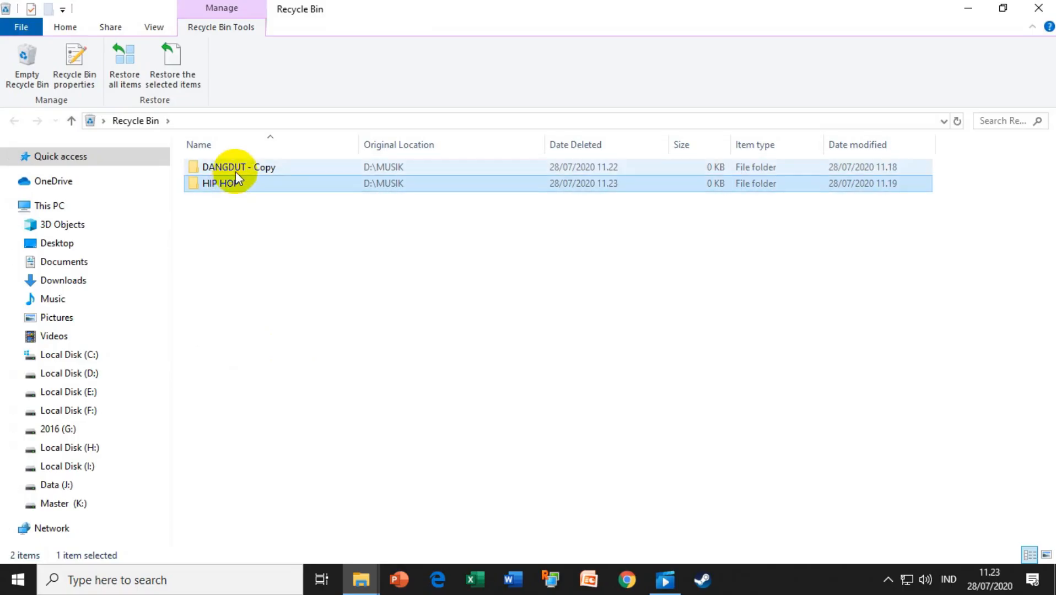
click(1038, 8)
Step: Return to the MUSIK folder window and delete the ROCK folder
click(375, 576)
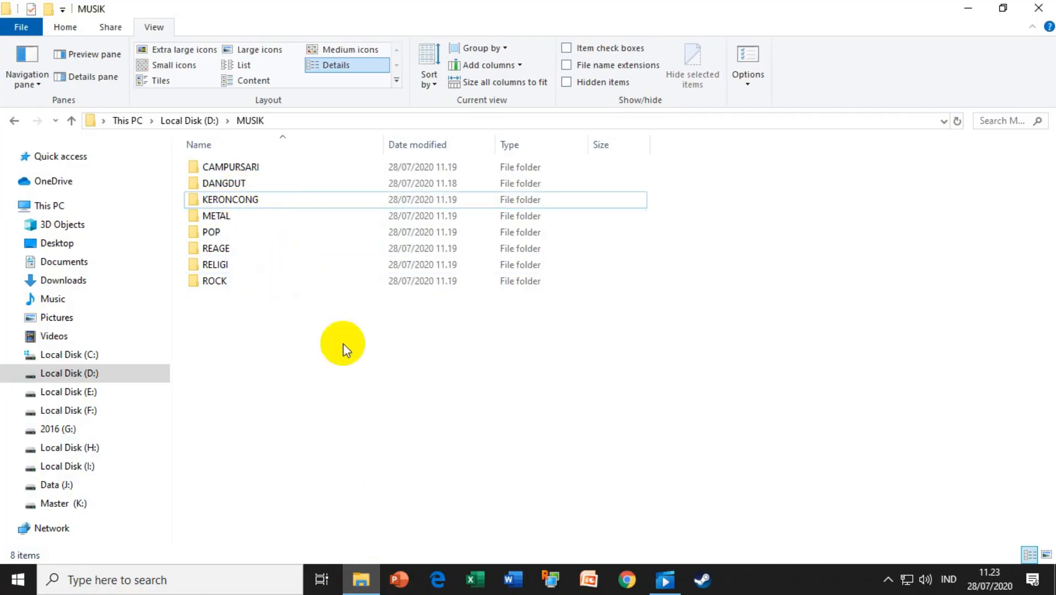
right_click(224, 282)
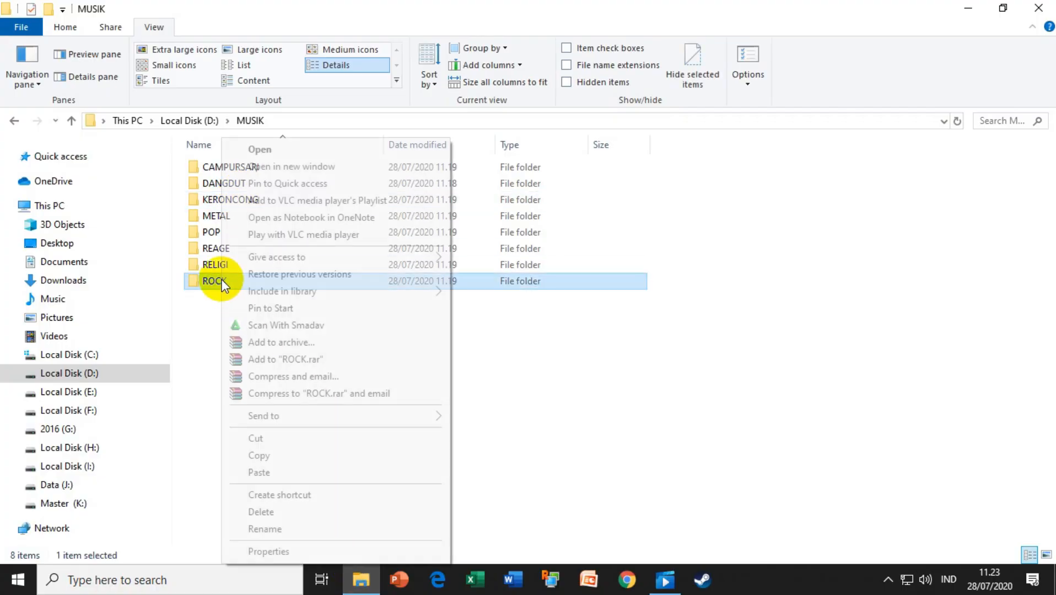
click(285, 514)
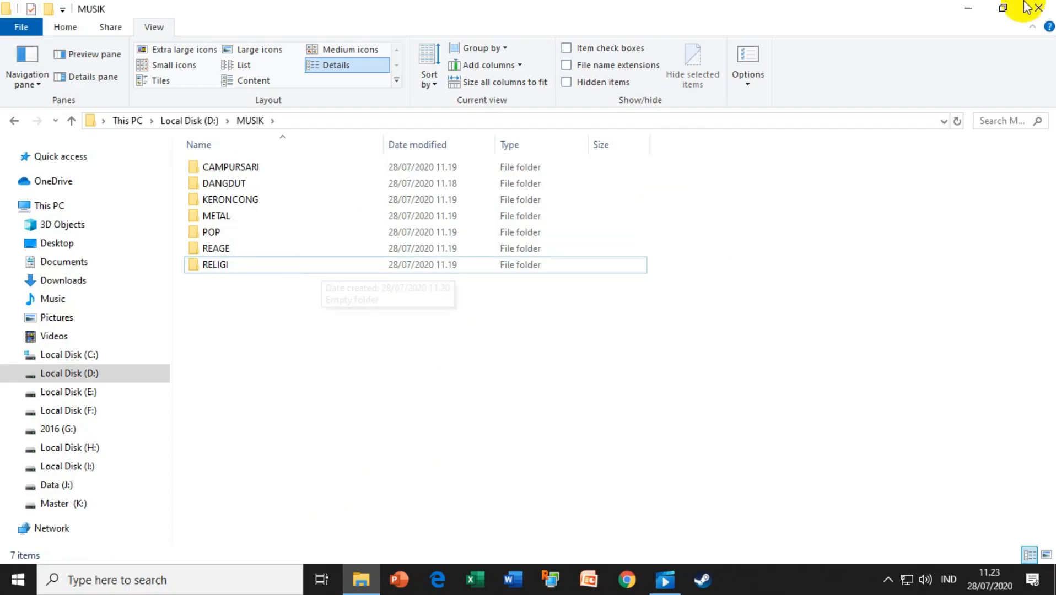
Step: Restore the DANGDUT - Copy, HIP HOP and ROCK folders from the Recycle Bin, and close the bin
click(969, 7)
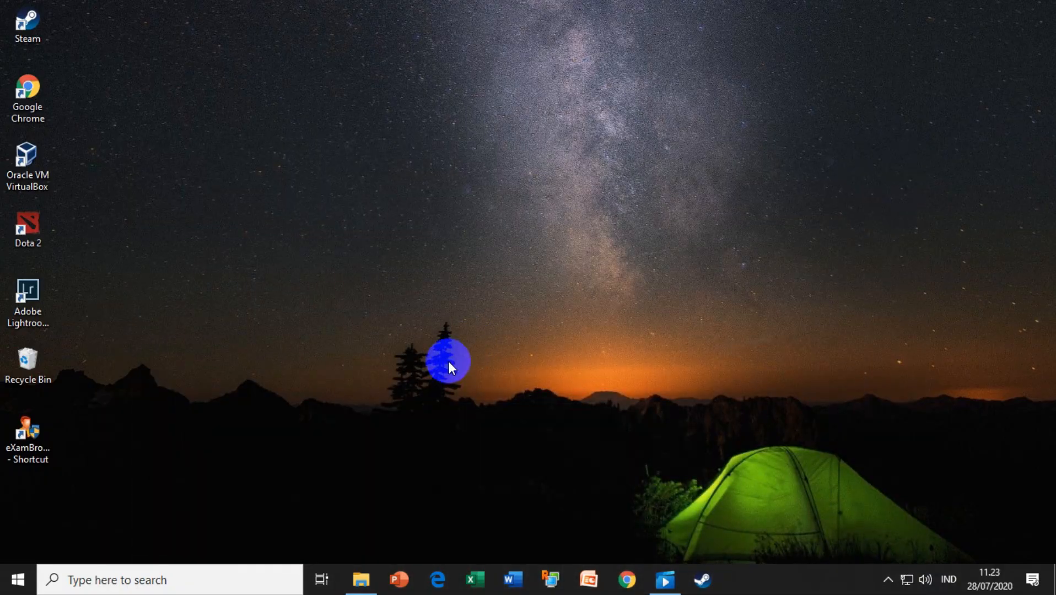
double_click(28, 357)
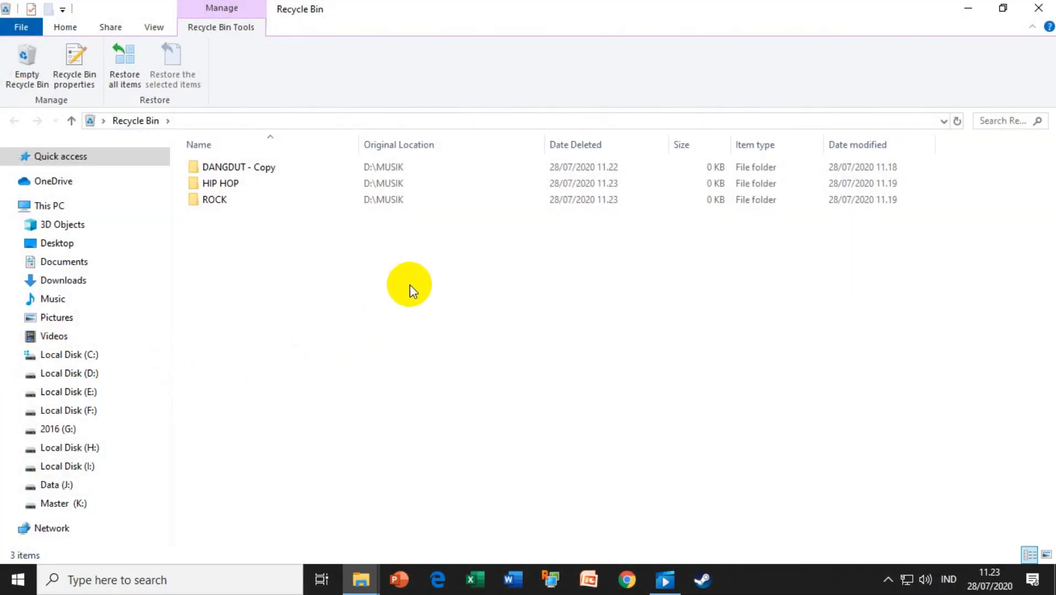
click(217, 285)
drag(218, 284, 265, 161)
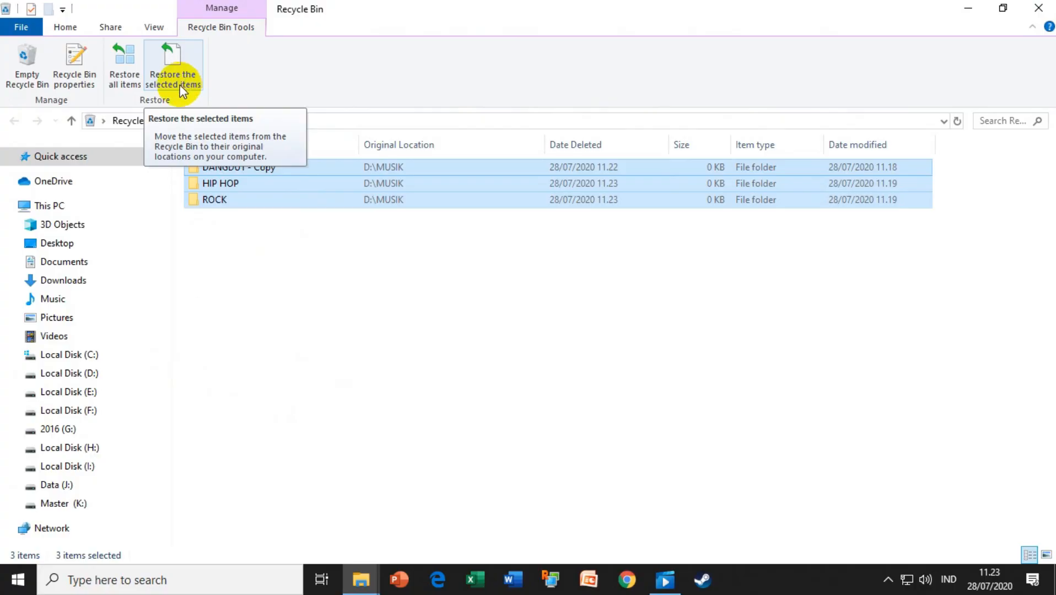
click(265, 247)
drag(251, 262, 272, 181)
right_click(269, 184)
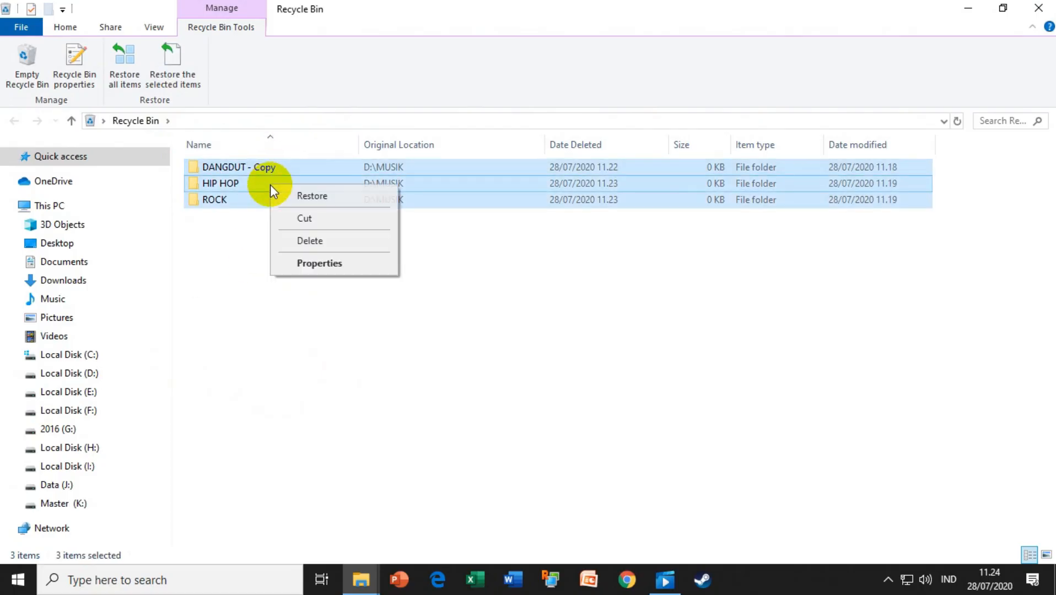
click(332, 202)
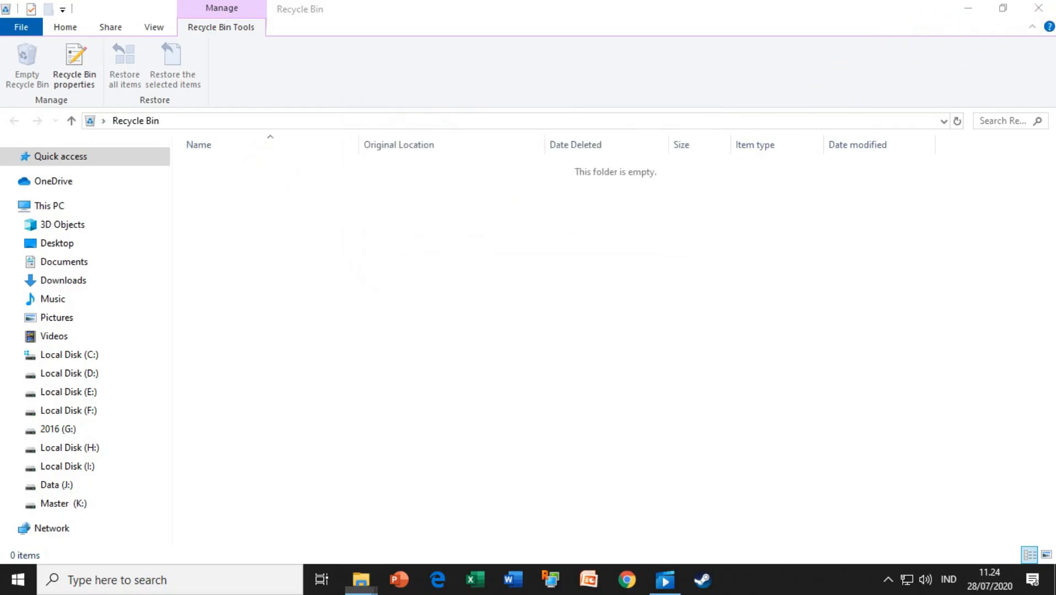
click(1038, 8)
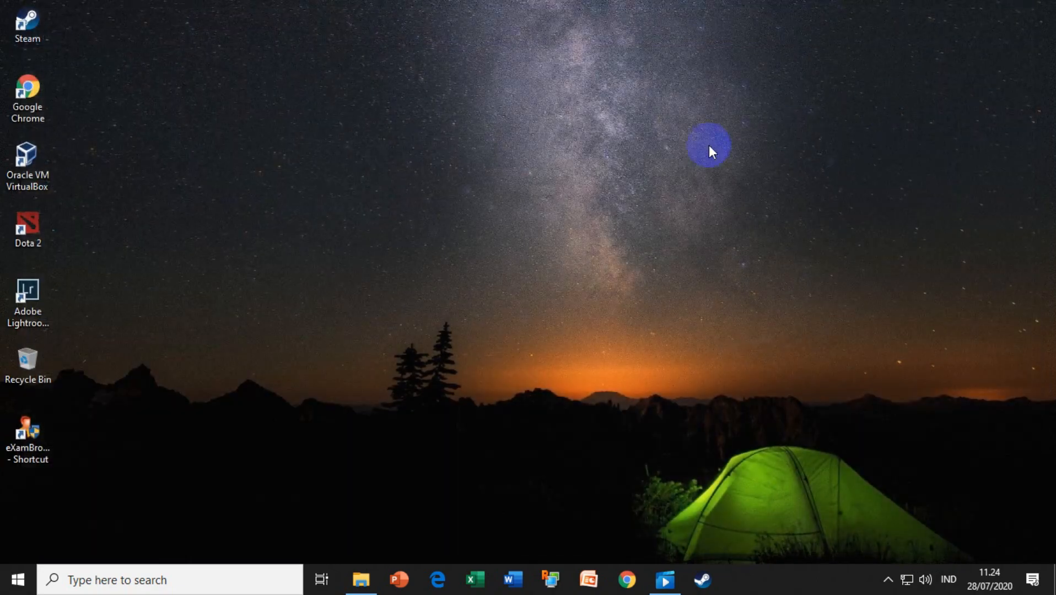
Step: Return to the file window and reopen the MUSIK folder from drive D to check the restored folders
click(358, 583)
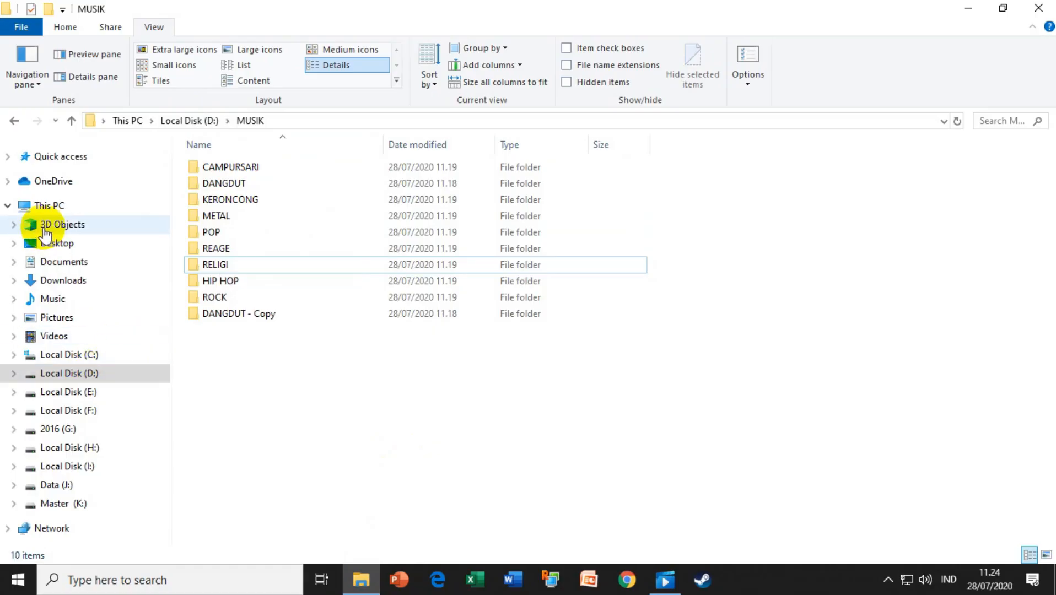
click(61, 375)
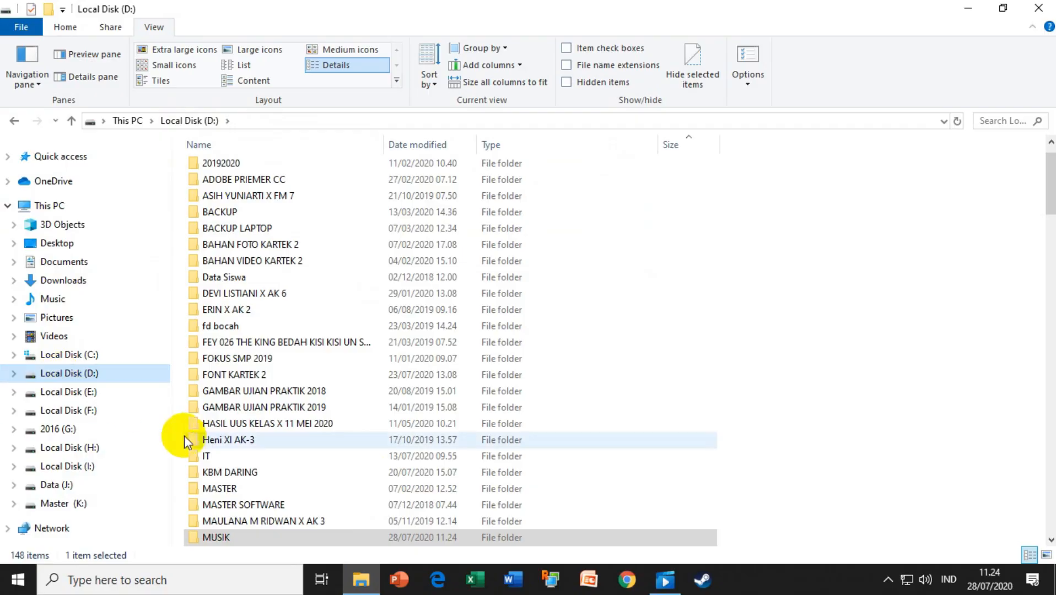
double_click(209, 537)
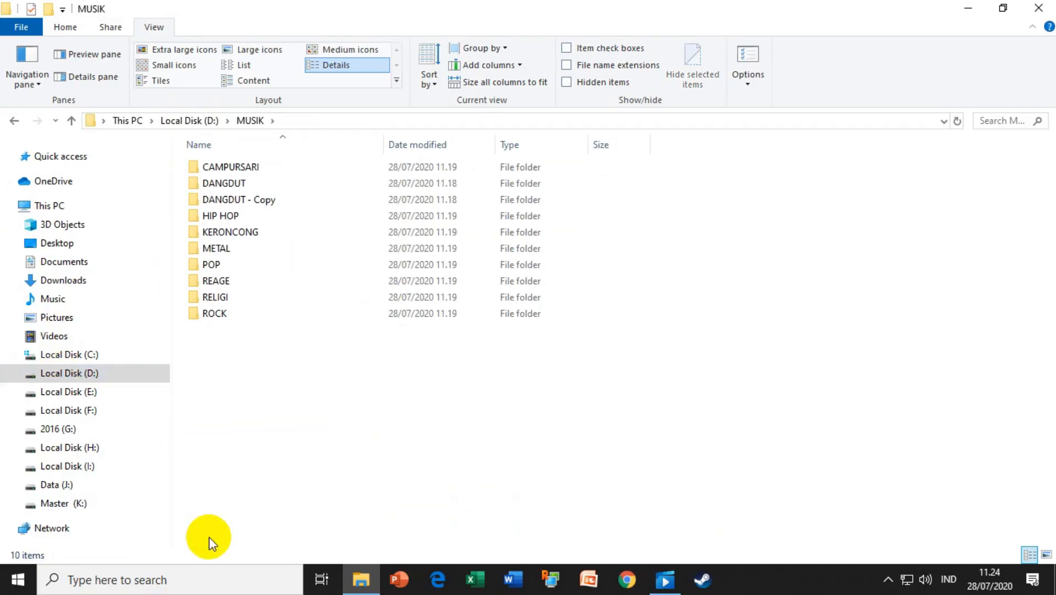
Step: Permanently delete the DANGDUT - Copy folder from MUSIK, bypassing the Recycle Bin, and decline turning on Filter Keys
click(241, 186)
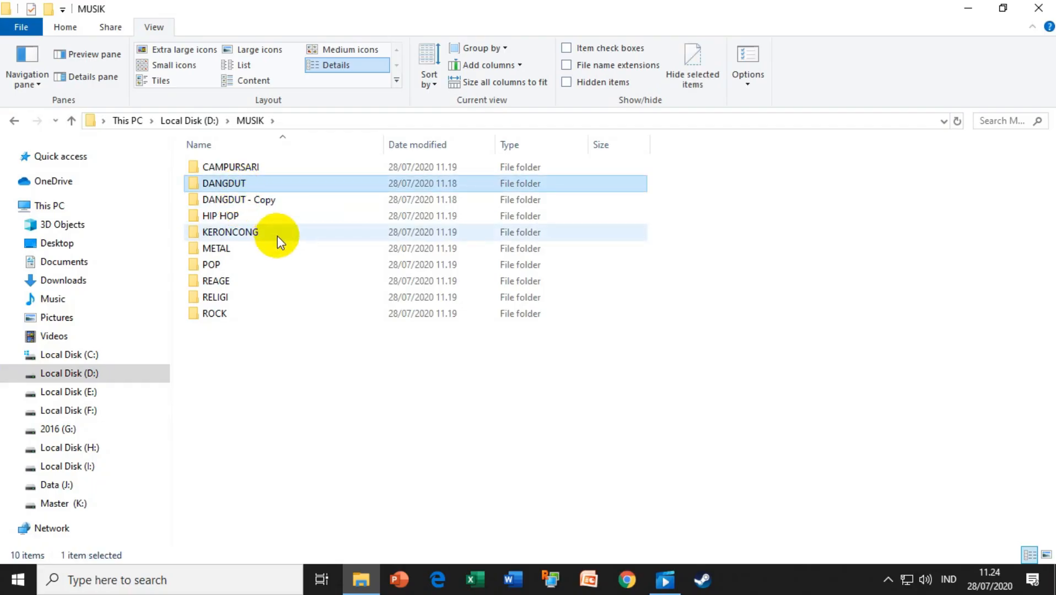
click(245, 201)
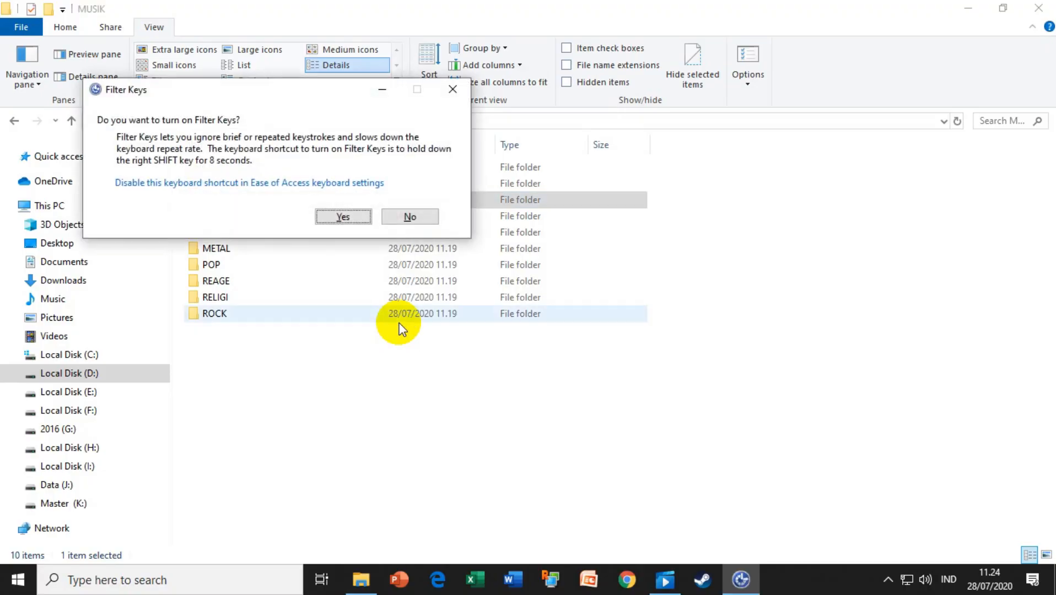
click(408, 216)
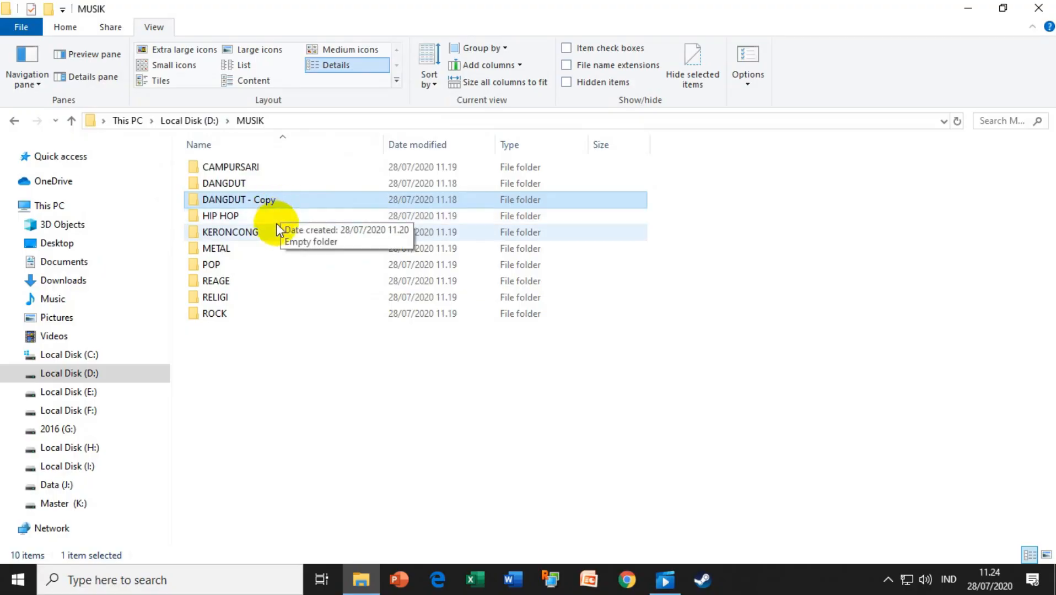
key(shift+Delete)
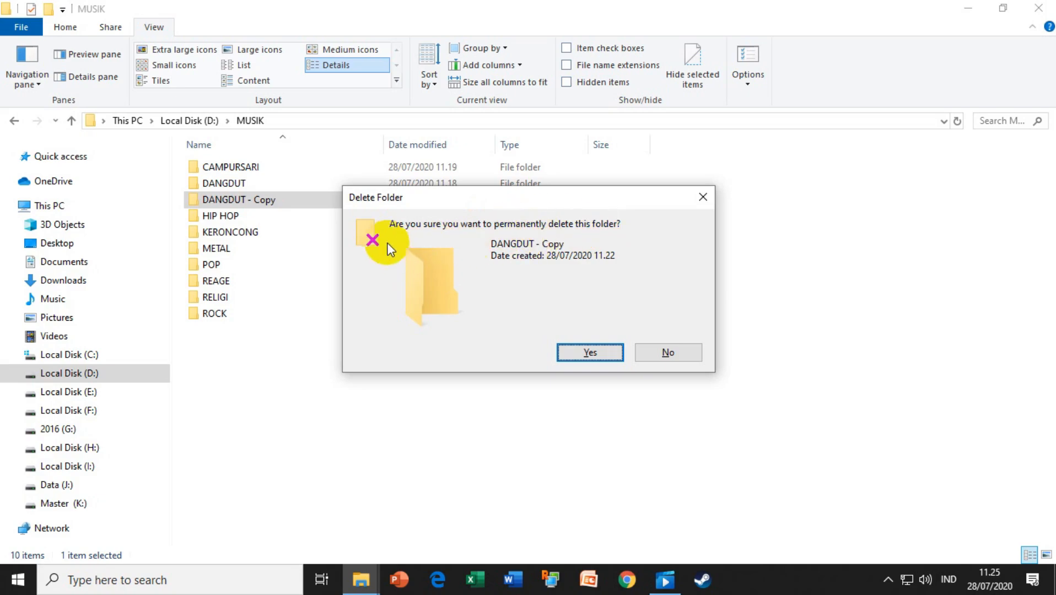
drag(518, 197, 631, 169)
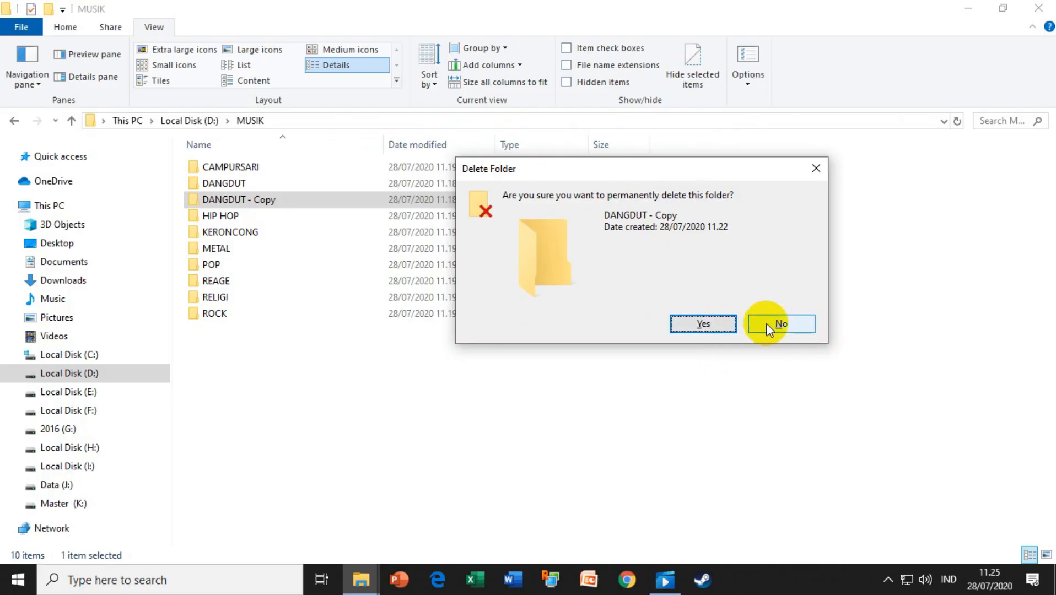
click(705, 324)
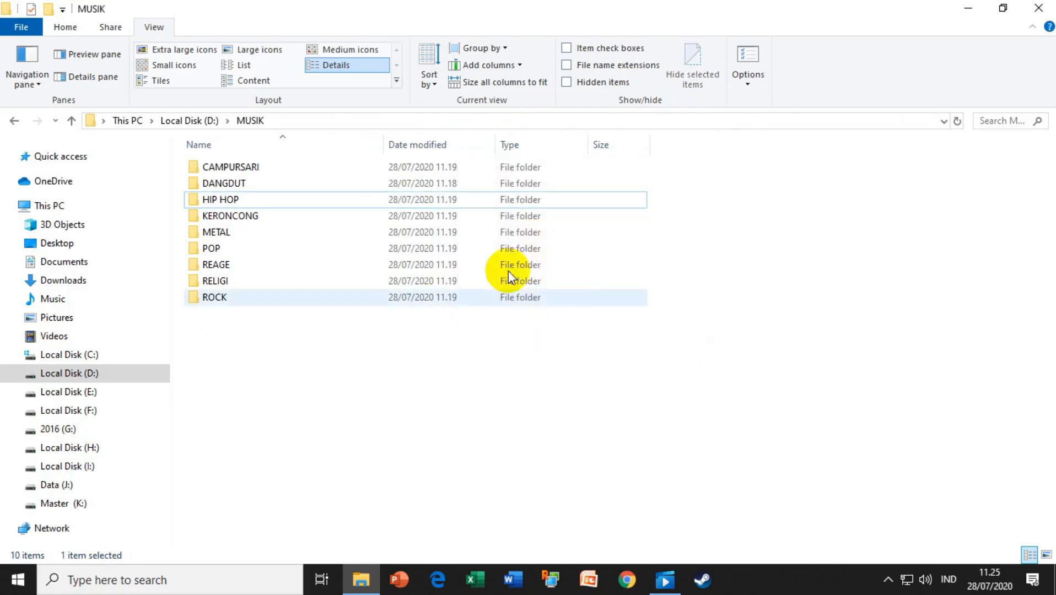
Step: Check the Recycle Bin for the permanently deleted folder, close it and return to the MUSIK folder
click(967, 9)
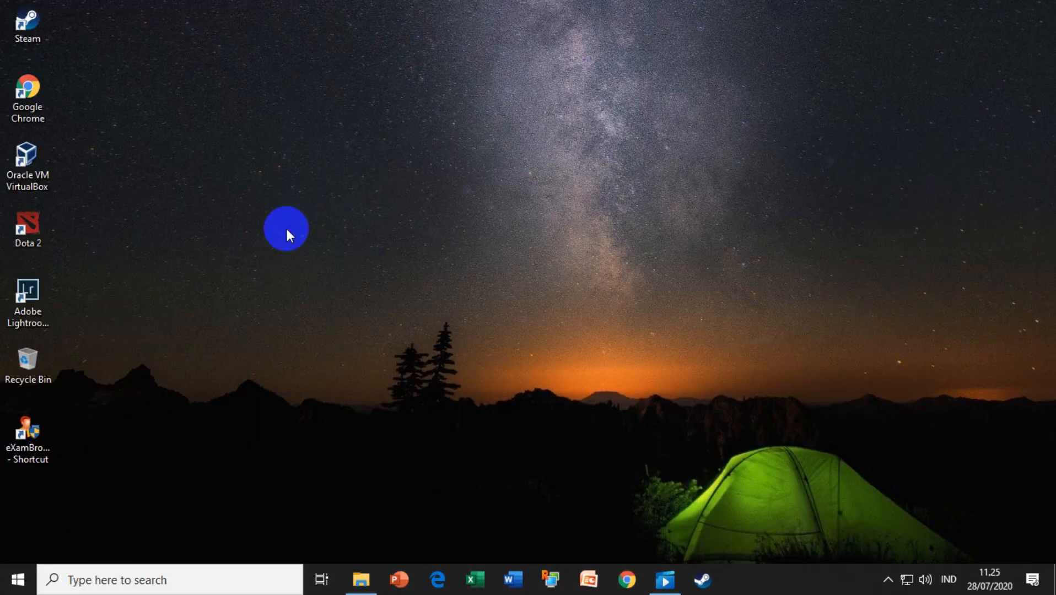
double_click(48, 376)
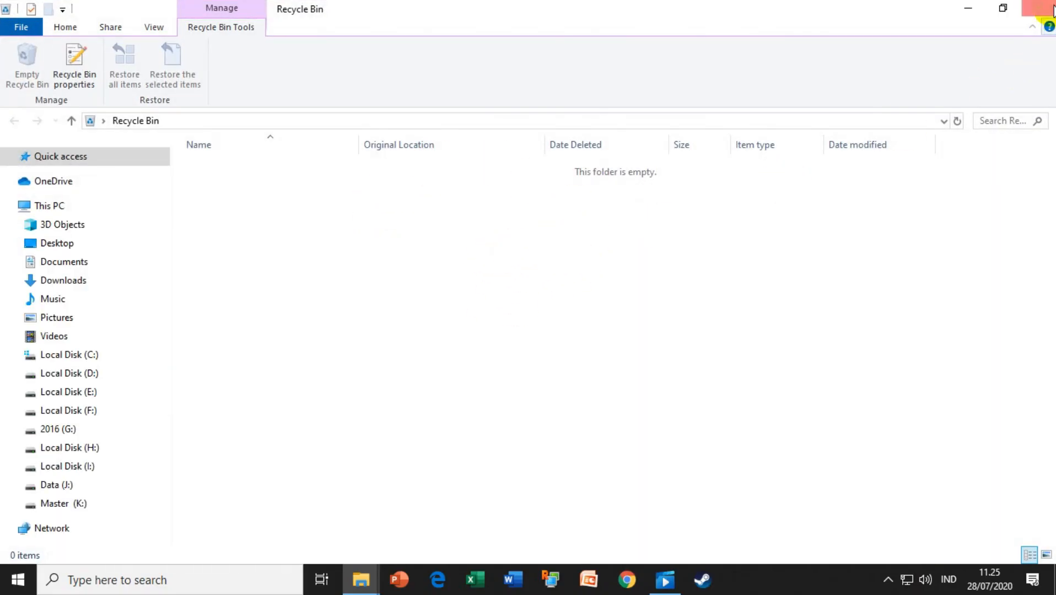
click(1039, 9)
click(365, 583)
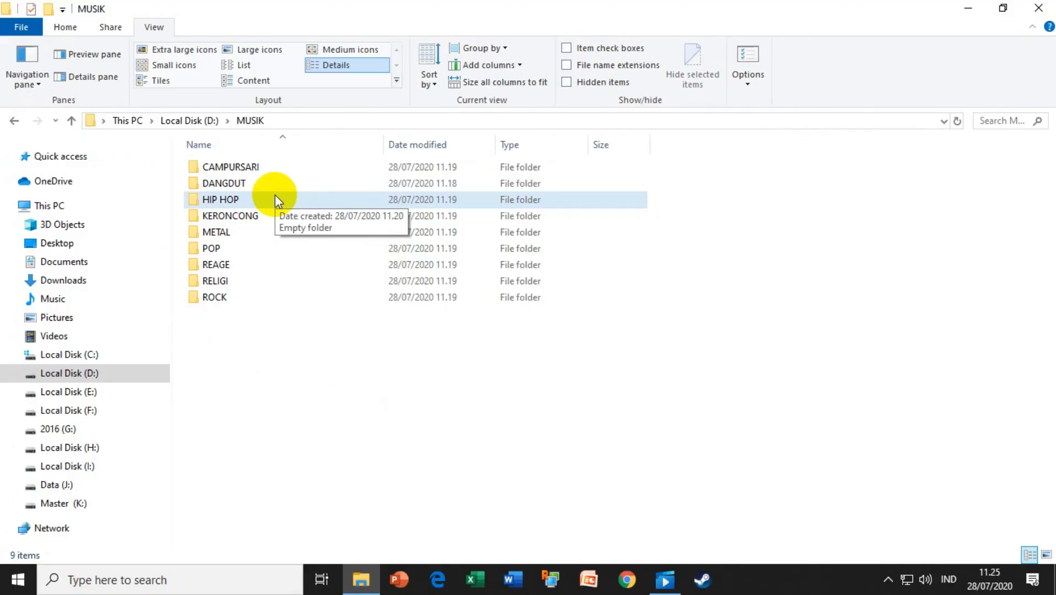
Step: Copy the DANGDUT folder, paste a duplicate of it into MUSIK and delete that duplicate
click(247, 184)
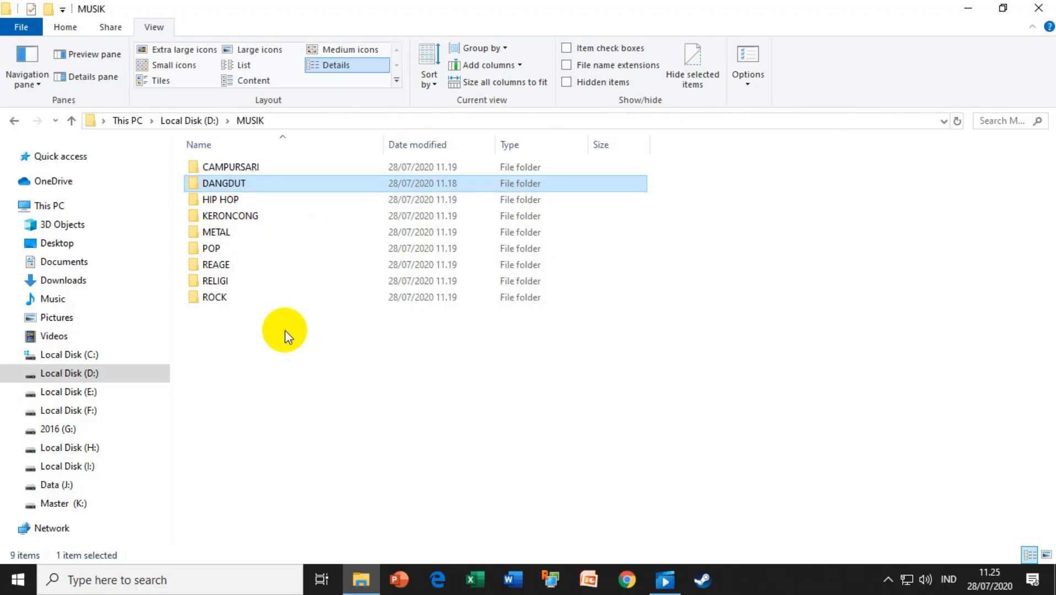
key(ctrl+v)
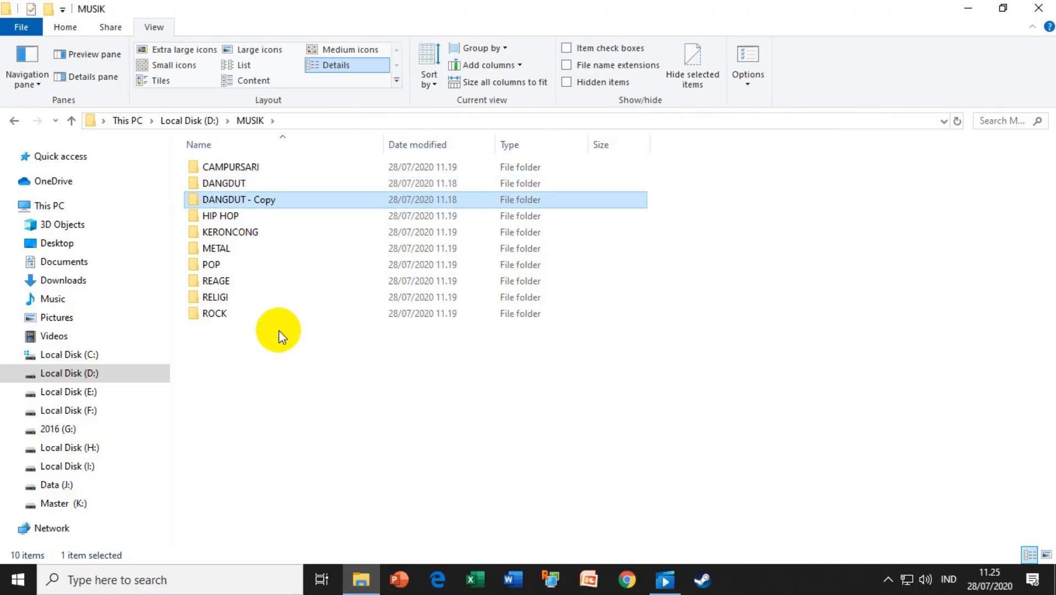
click(232, 185)
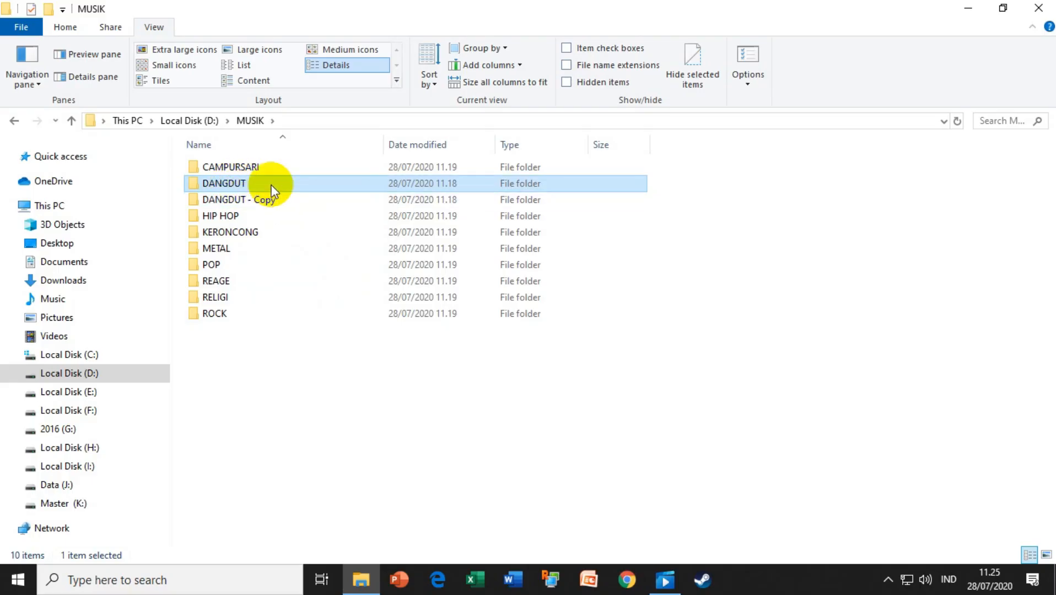
click(267, 199)
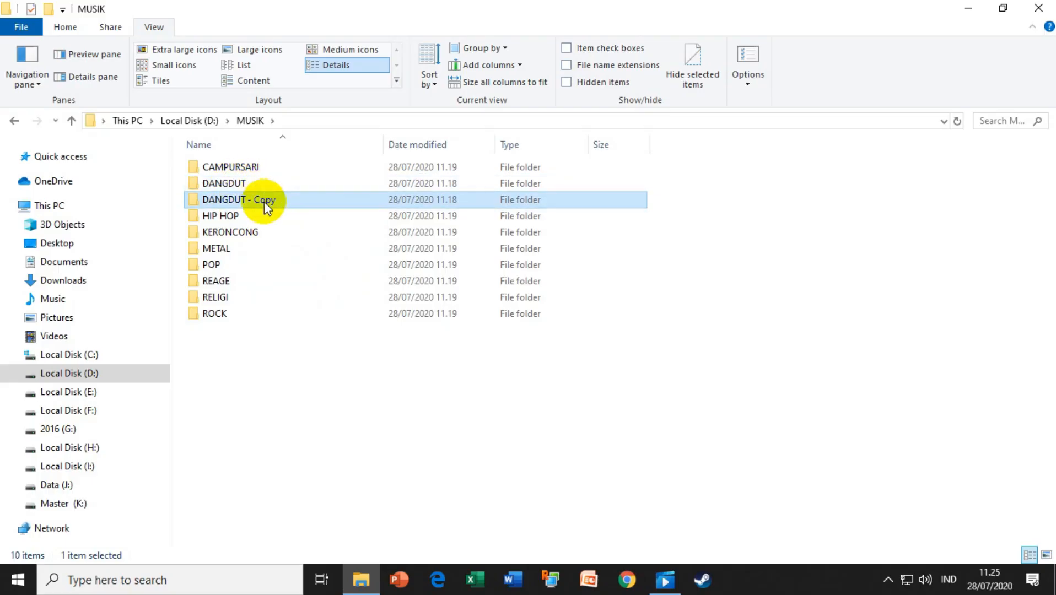
key(Delete)
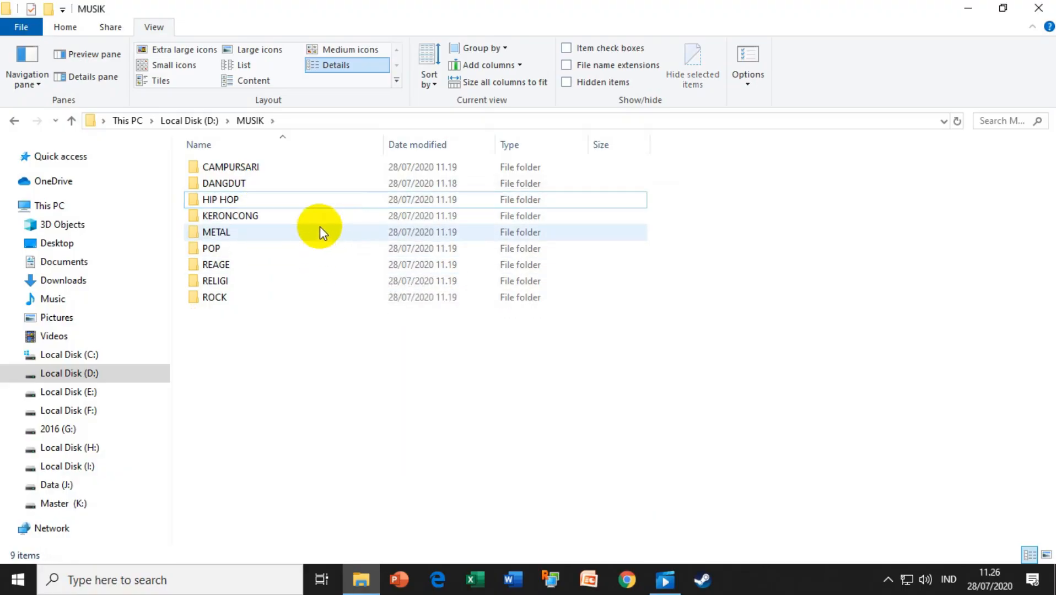
Step: Copy the DANGDUT folder into the POP folder, check the original and the copy, and return to MUSIK
click(230, 188)
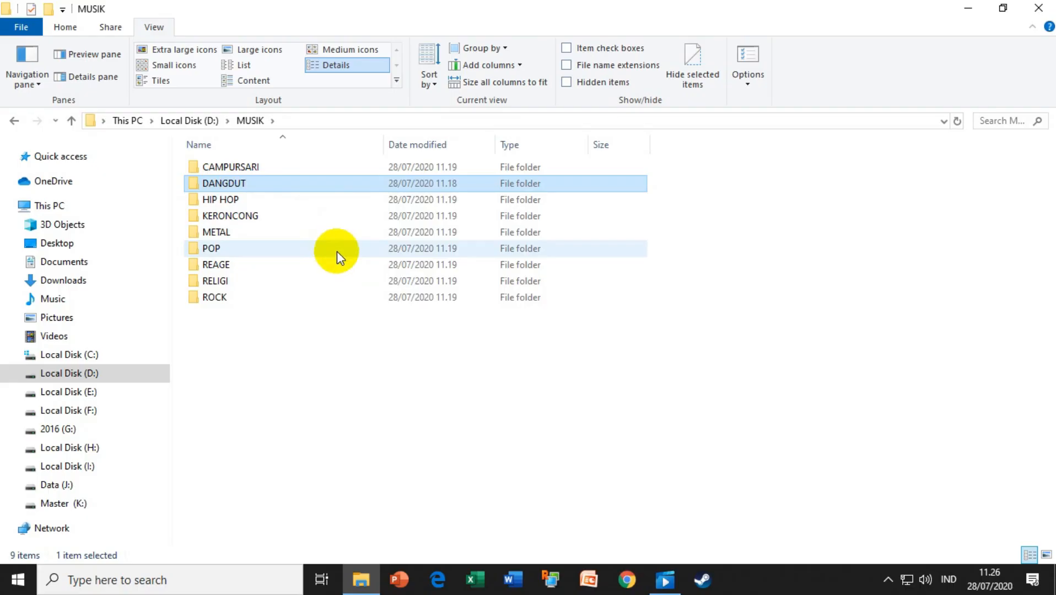
double_click(223, 249)
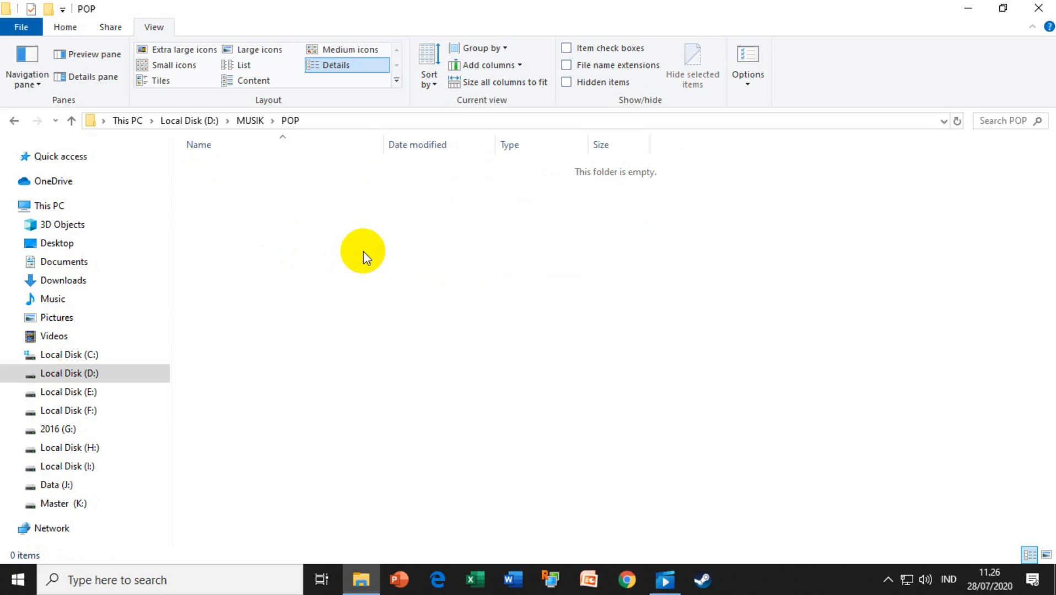
key(ctrl+v)
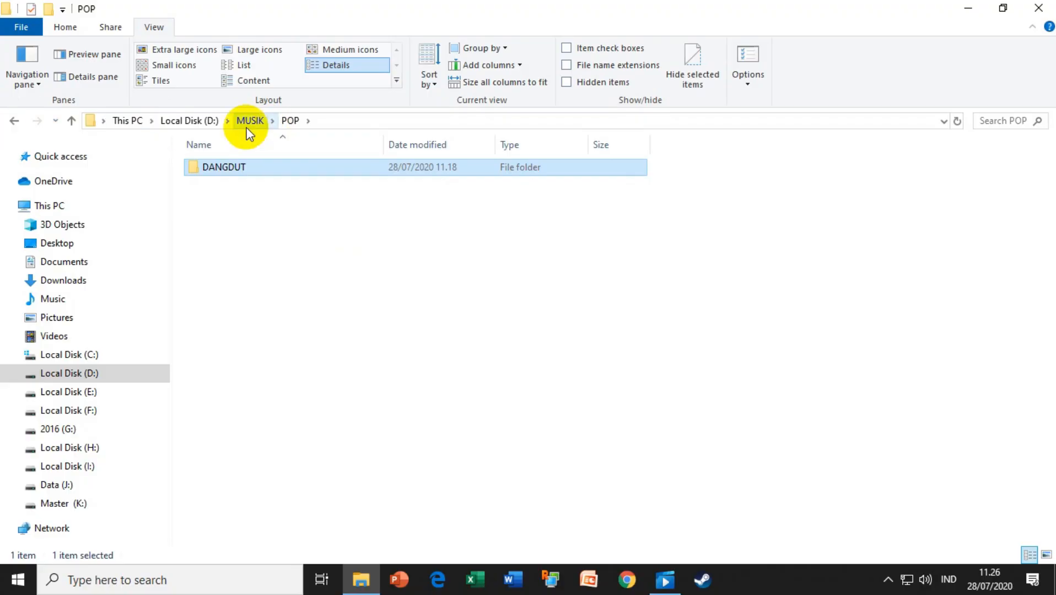
click(14, 120)
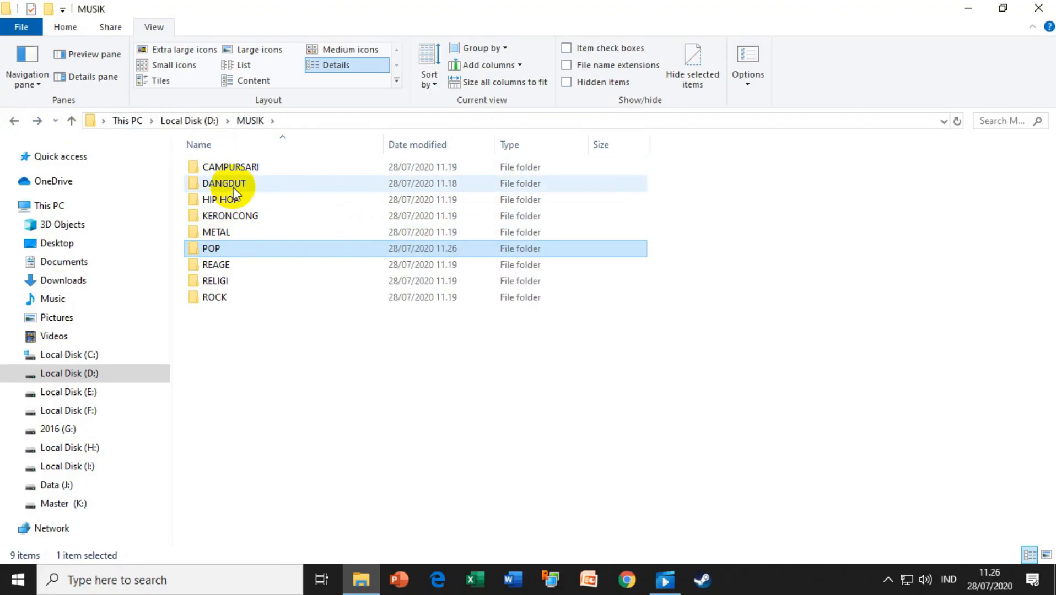
double_click(216, 249)
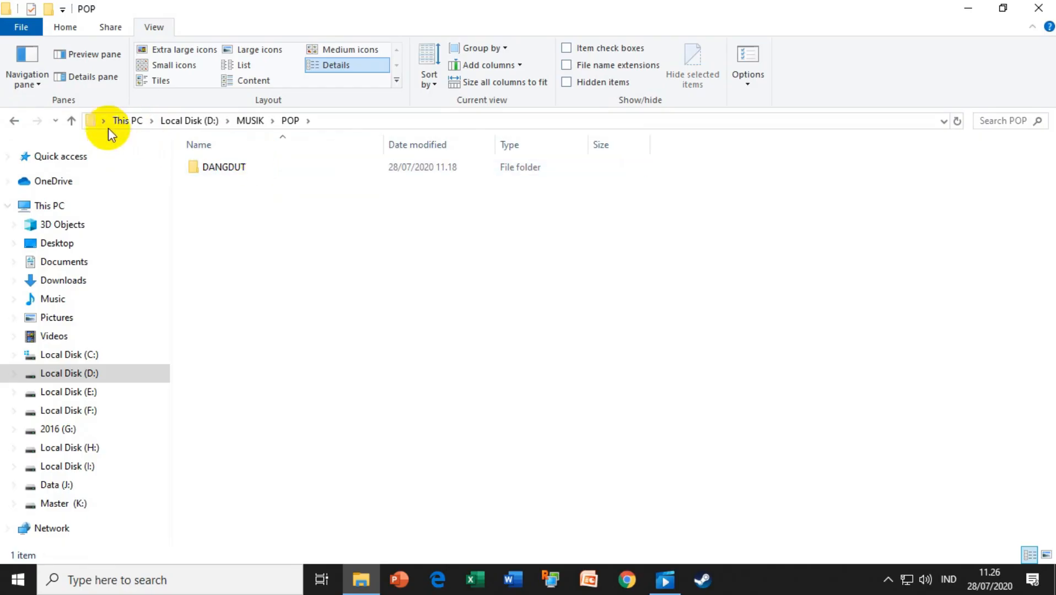
click(16, 121)
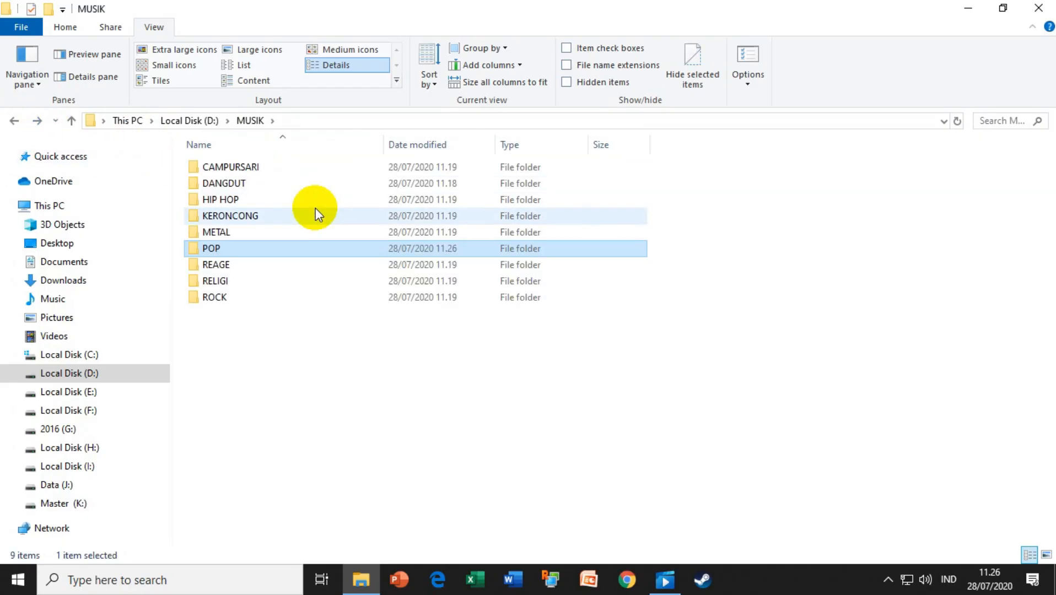
Step: Move the DANGDUT folder from MUSIK into the ROCK folder by cut and paste, and return to MUSIK
click(247, 186)
right_click(247, 186)
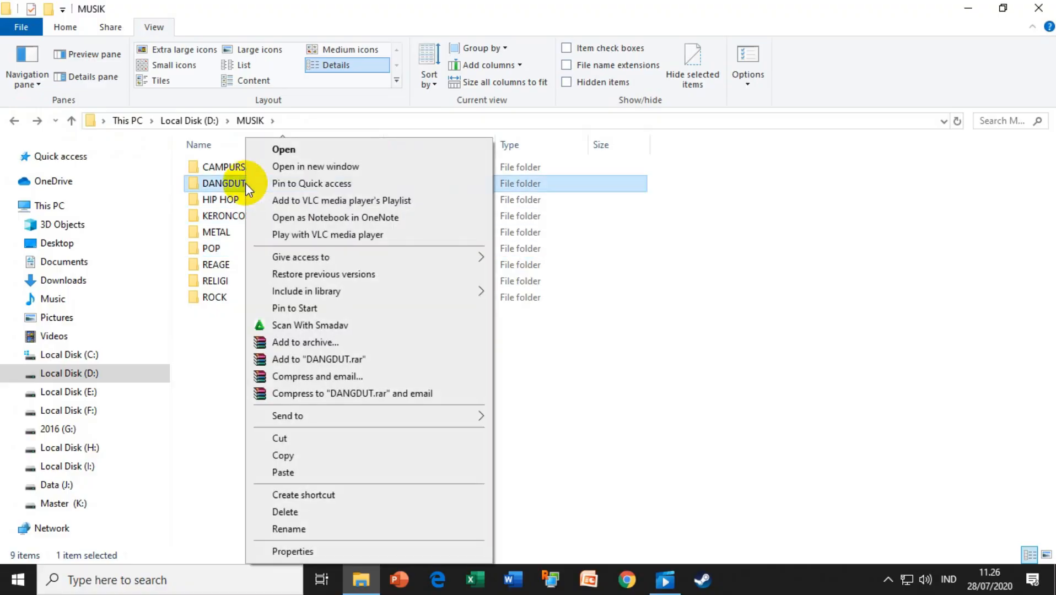
click(280, 439)
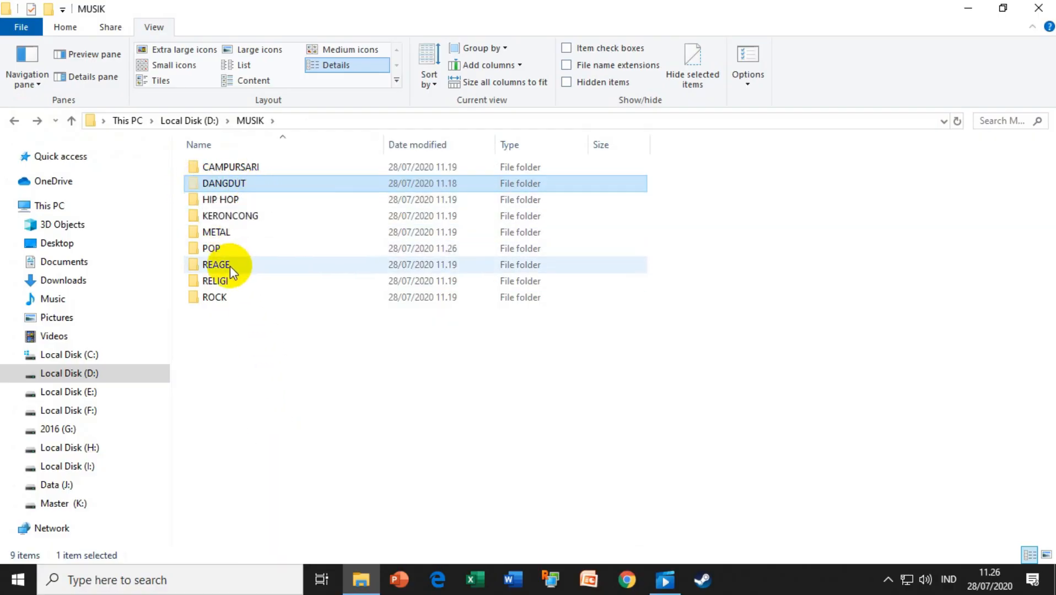
double_click(219, 296)
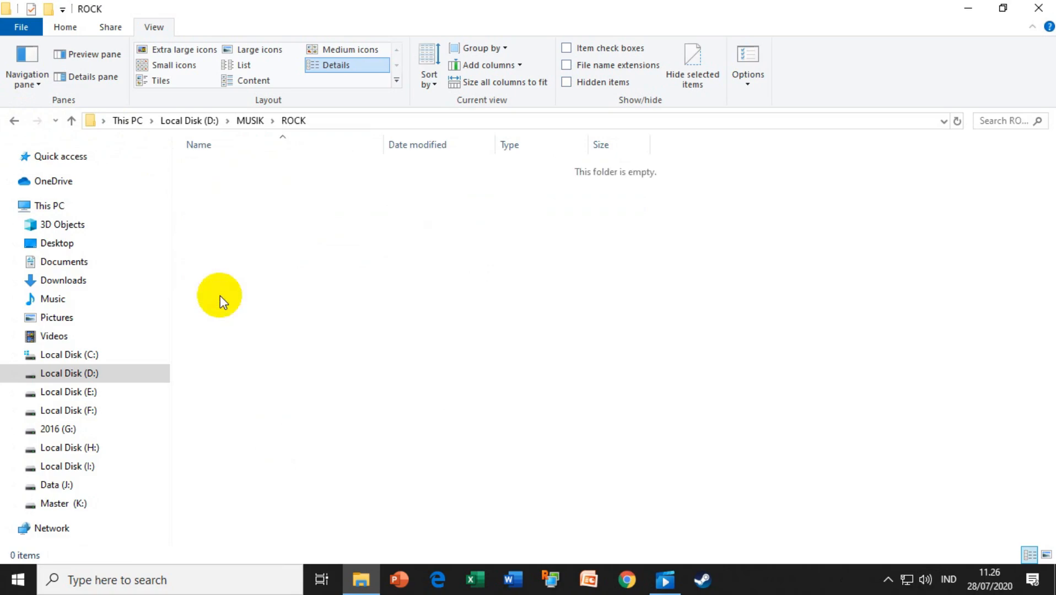
right_click(275, 176)
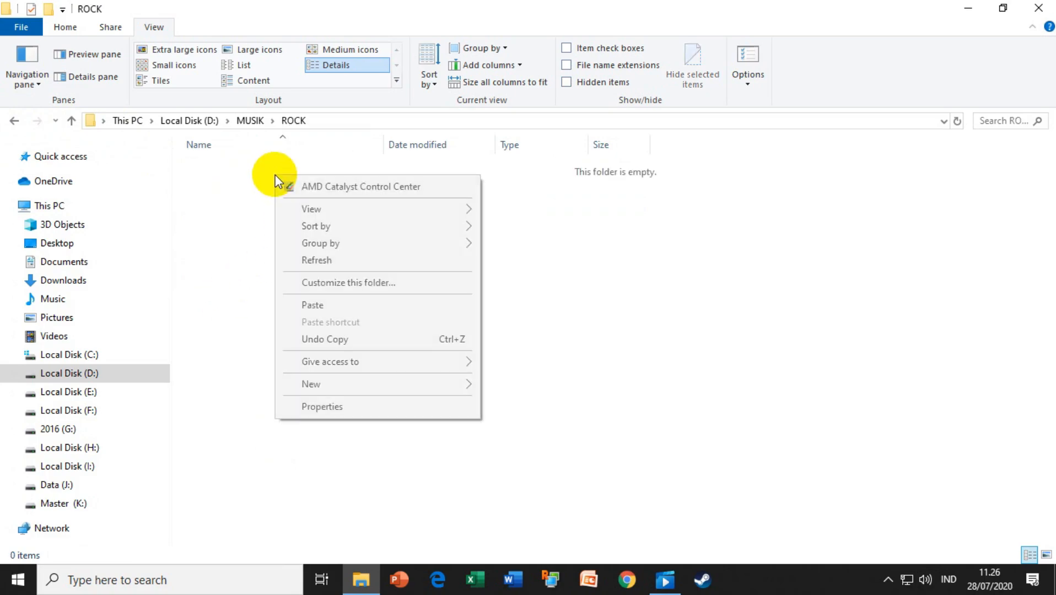
click(312, 306)
click(222, 175)
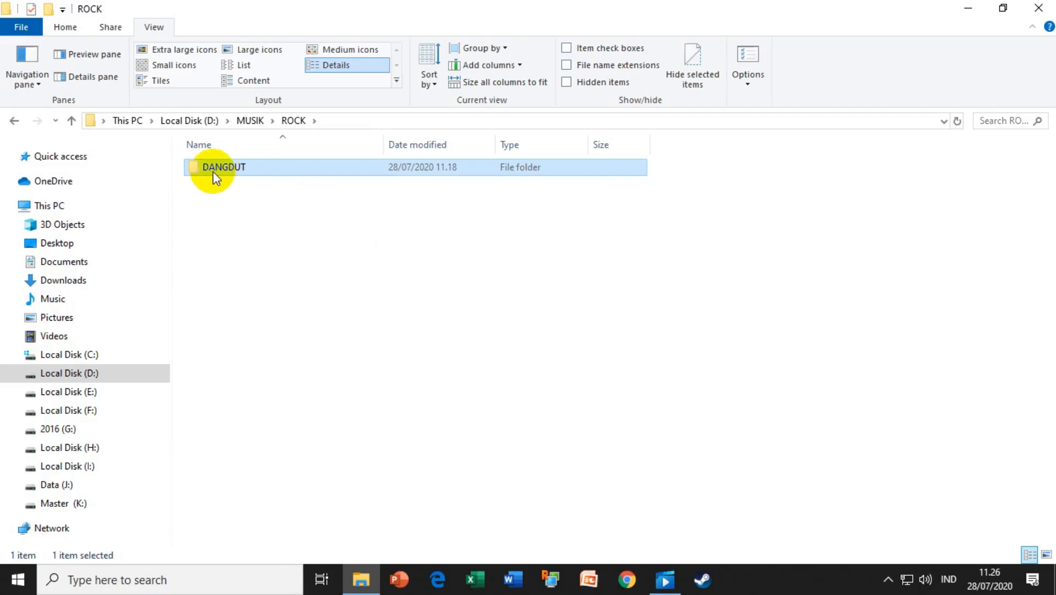
click(15, 121)
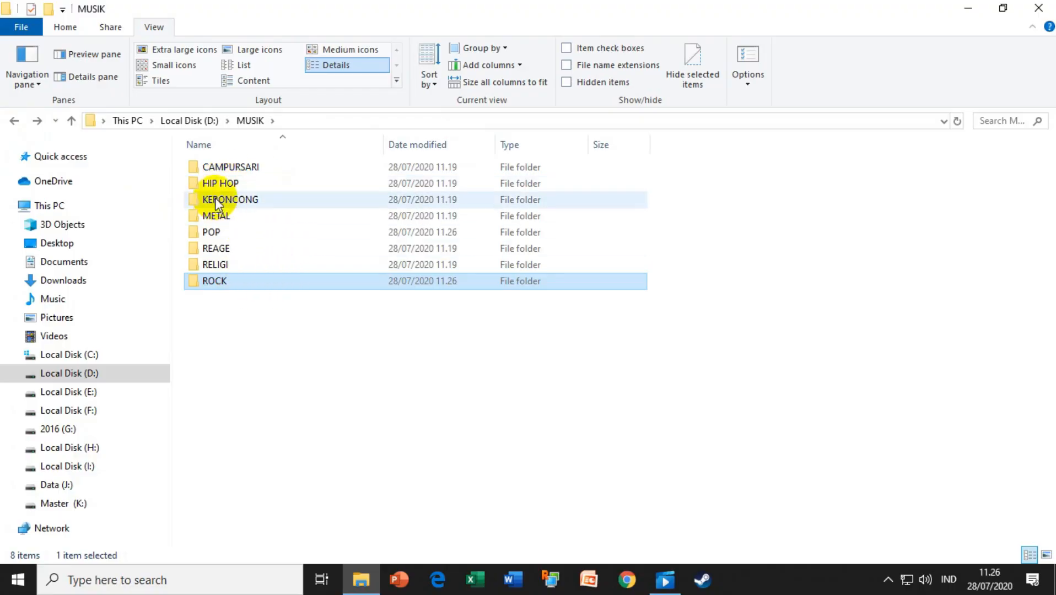
Step: Check the moved DANGDUT folder inside the ROCK folder and return to MUSIK
double_click(237, 281)
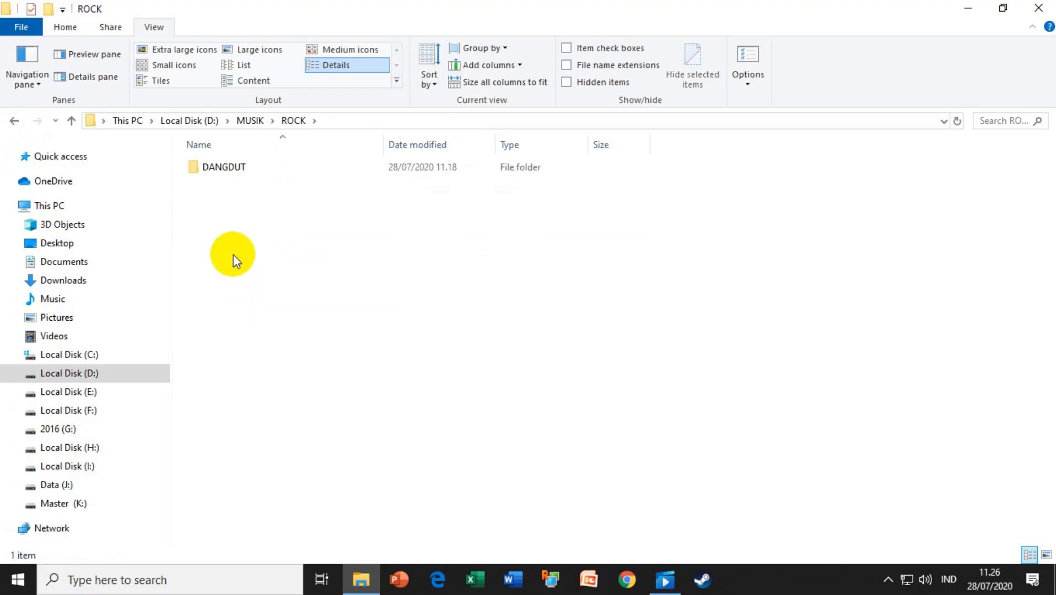
click(229, 176)
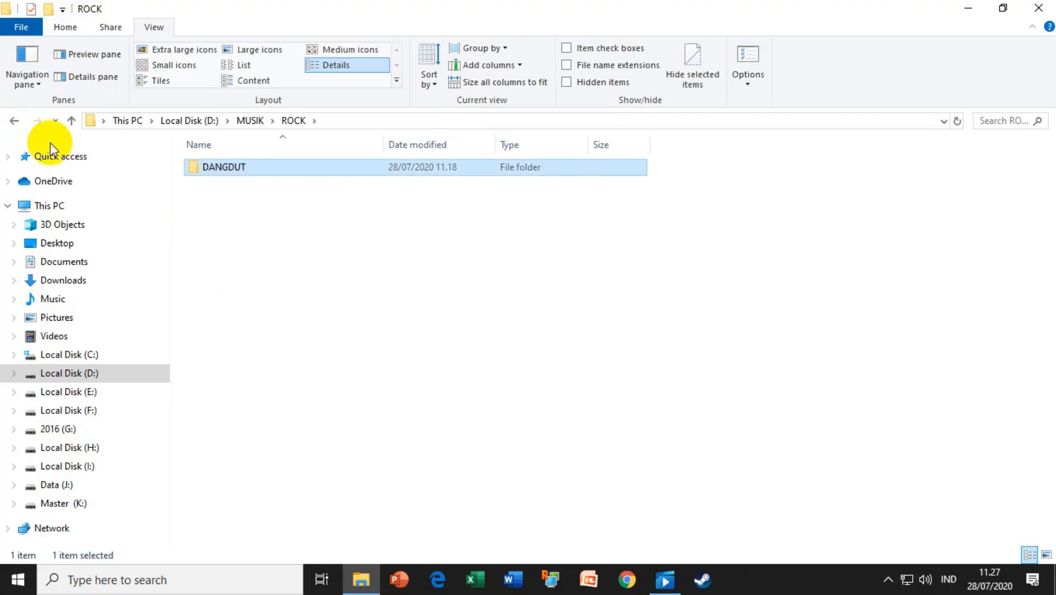
click(12, 121)
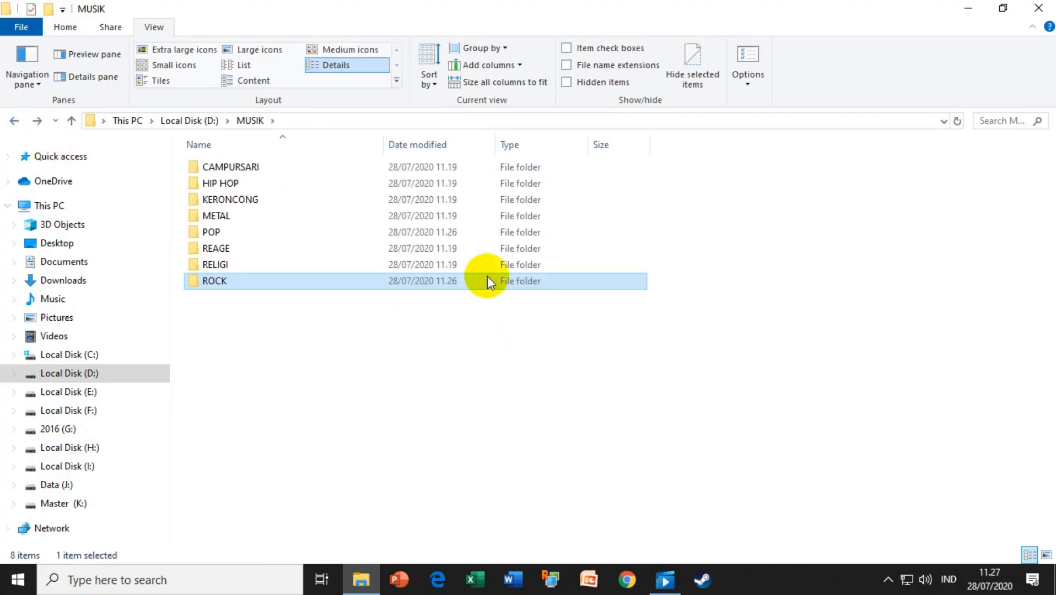
Step: Undo the move of the DANGDUT folder and select it in MUSIK
right_click(766, 191)
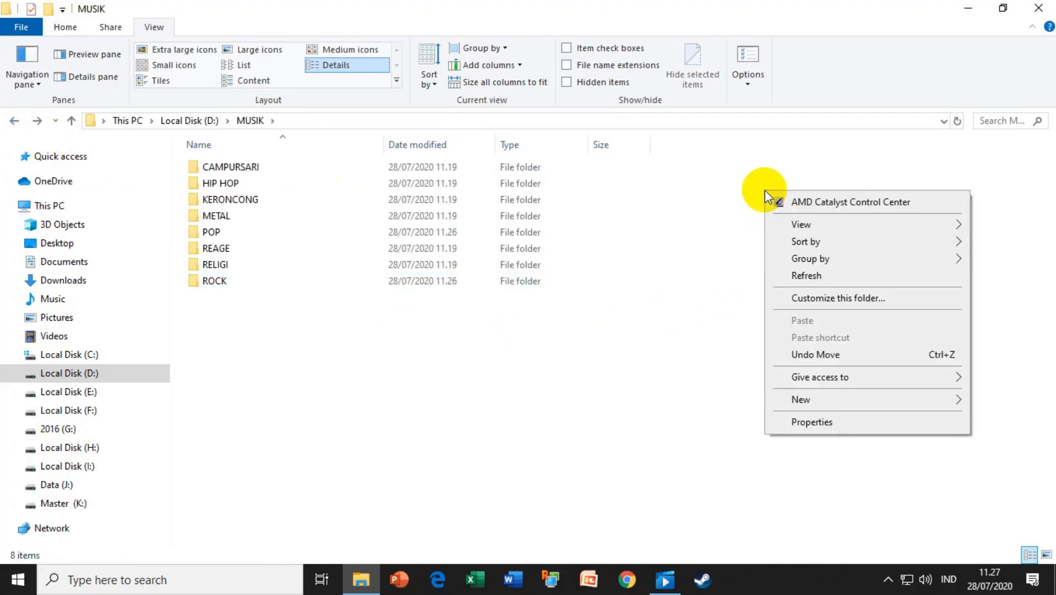
click(827, 355)
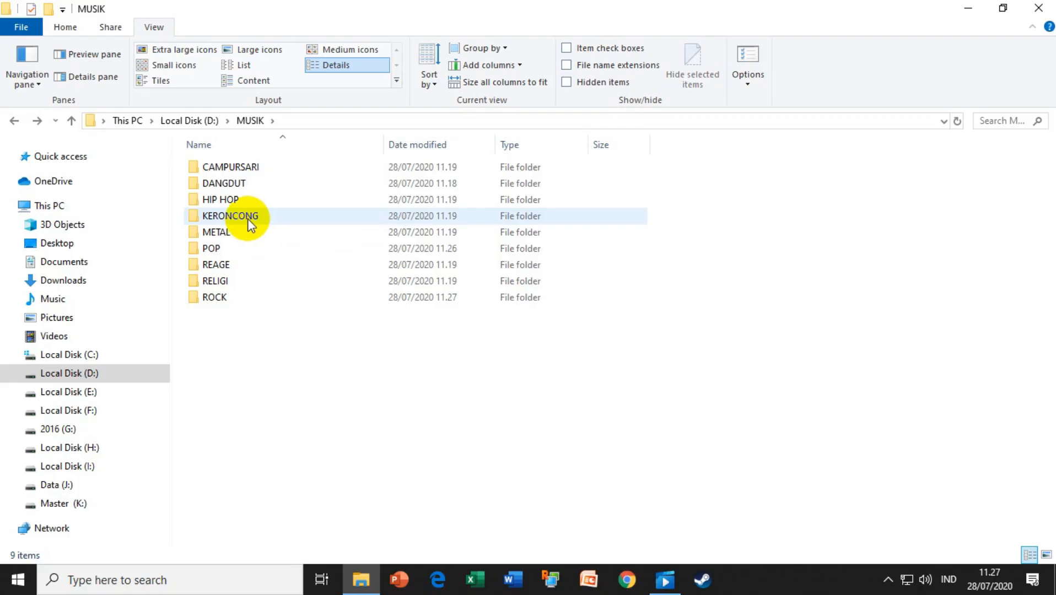
click(236, 190)
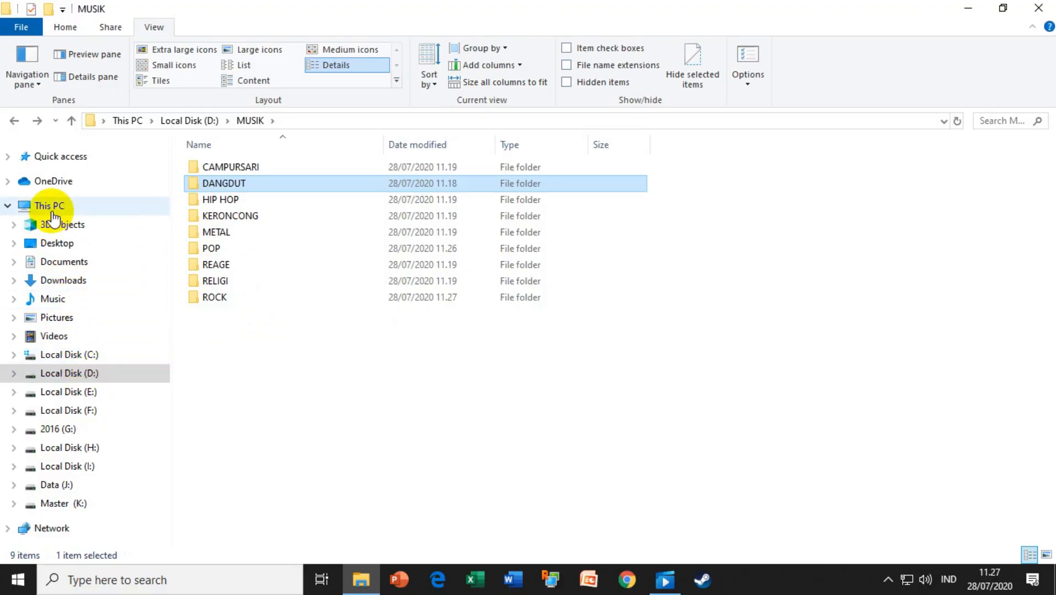
Step: Open Local Disk (D:) and look through its list of folders and files
click(77, 374)
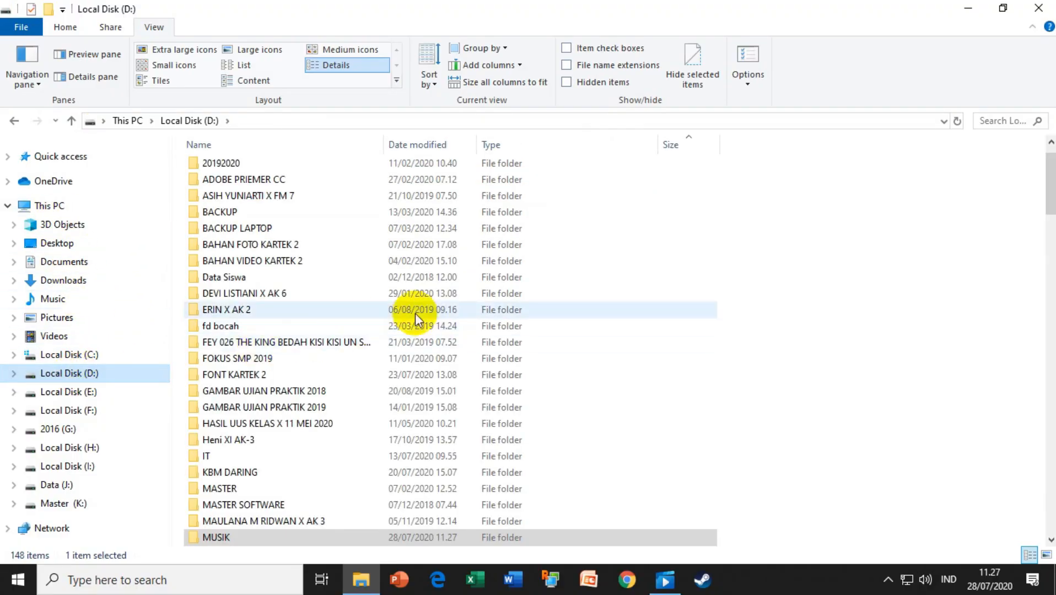
scroll(428, 304, down, 5)
scroll(428, 304, up, 6)
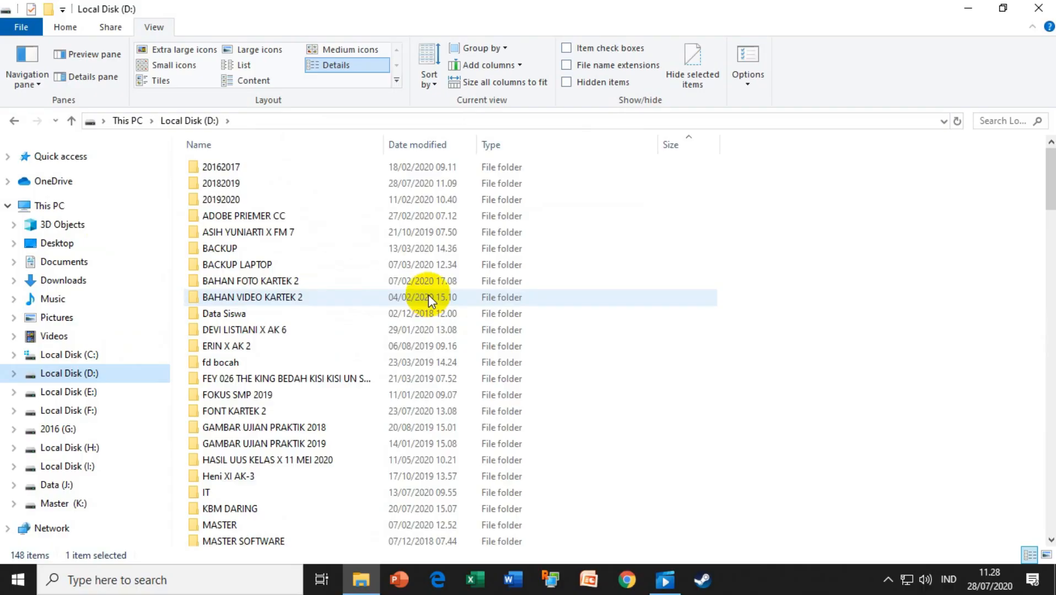
scroll(426, 291, down, 10)
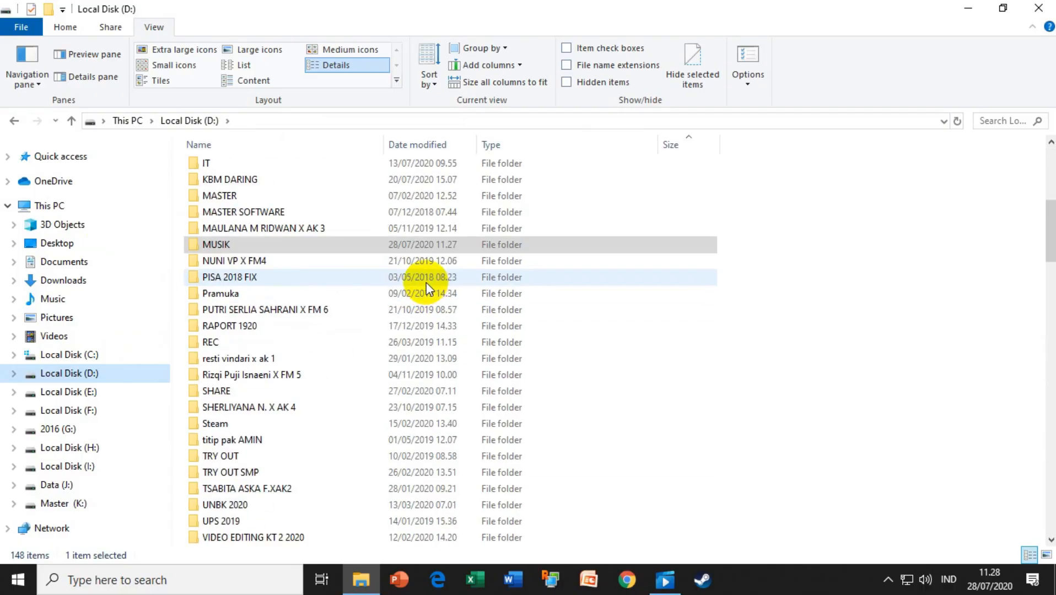
scroll(425, 283, up, 2)
scroll(425, 279, up, 5)
scroll(426, 279, down, 5)
scroll(425, 279, up, 6)
scroll(428, 277, up, 2)
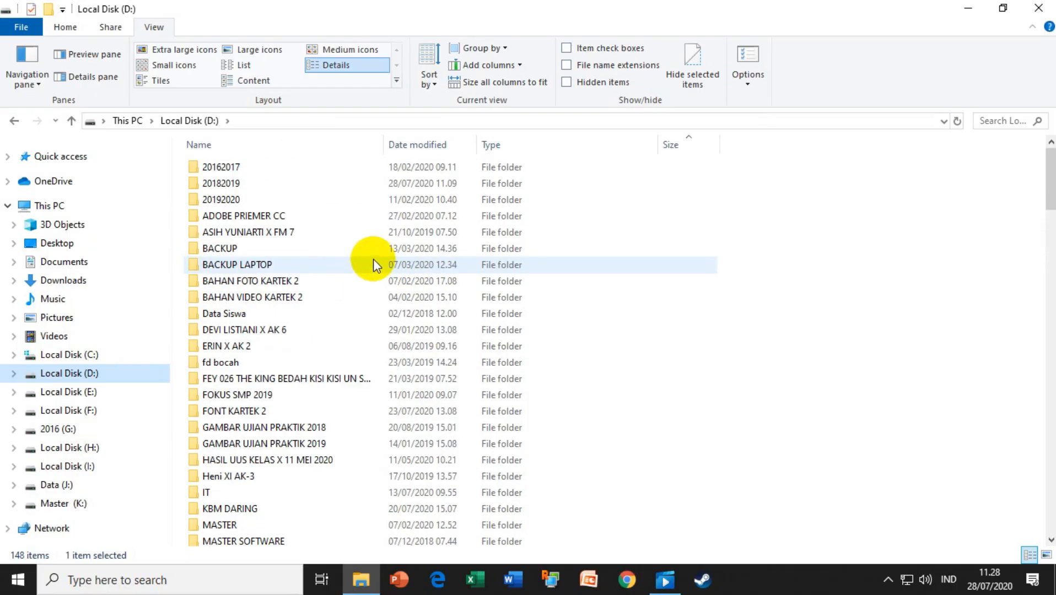
mouse_move(273, 220)
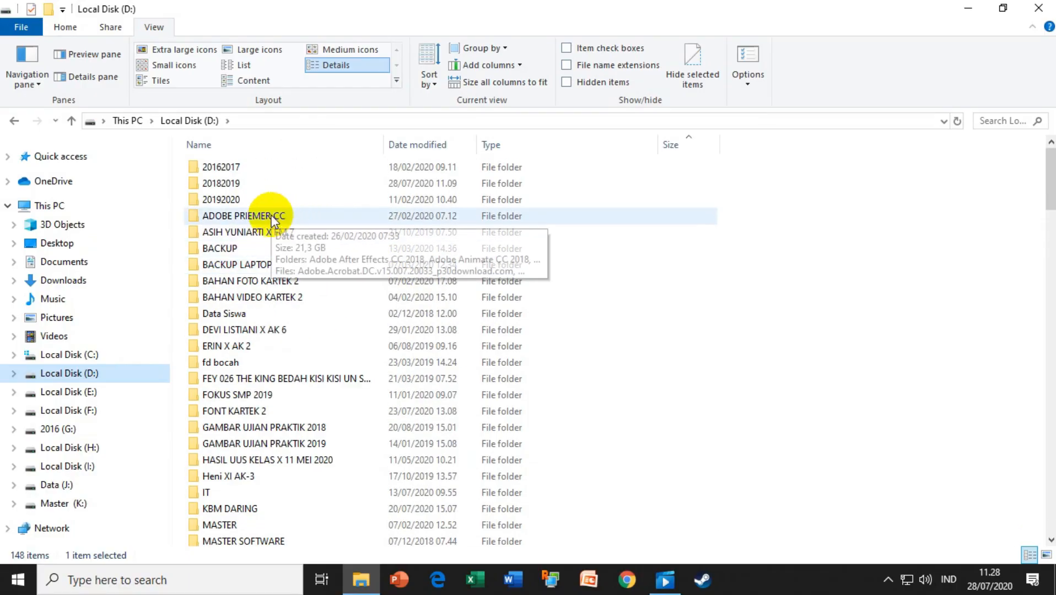
click(730, 188)
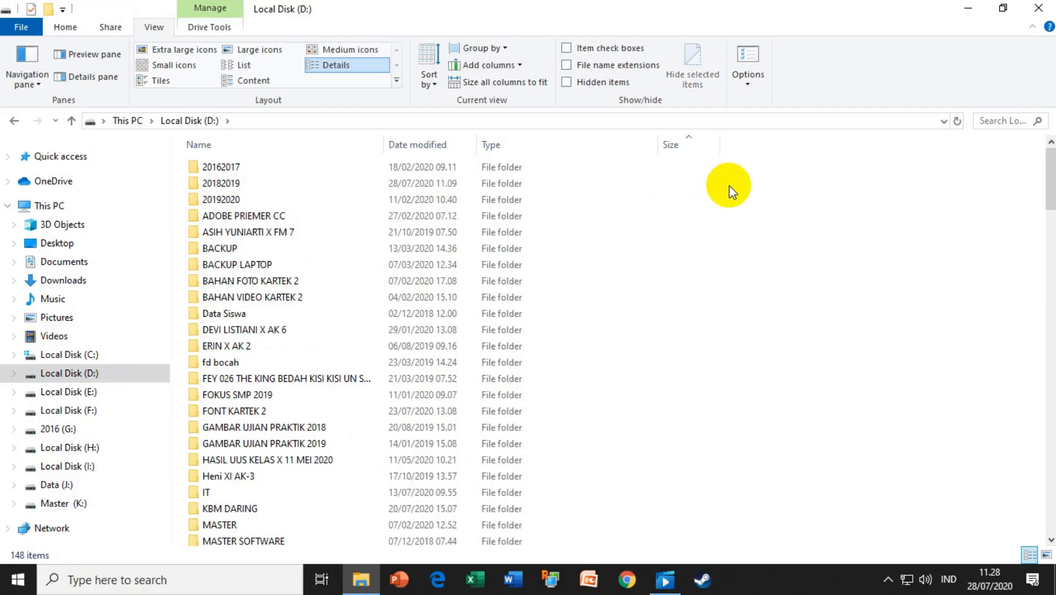
Step: Jump to the drive D items whose names begin with S and select the Steam folder
click(257, 233)
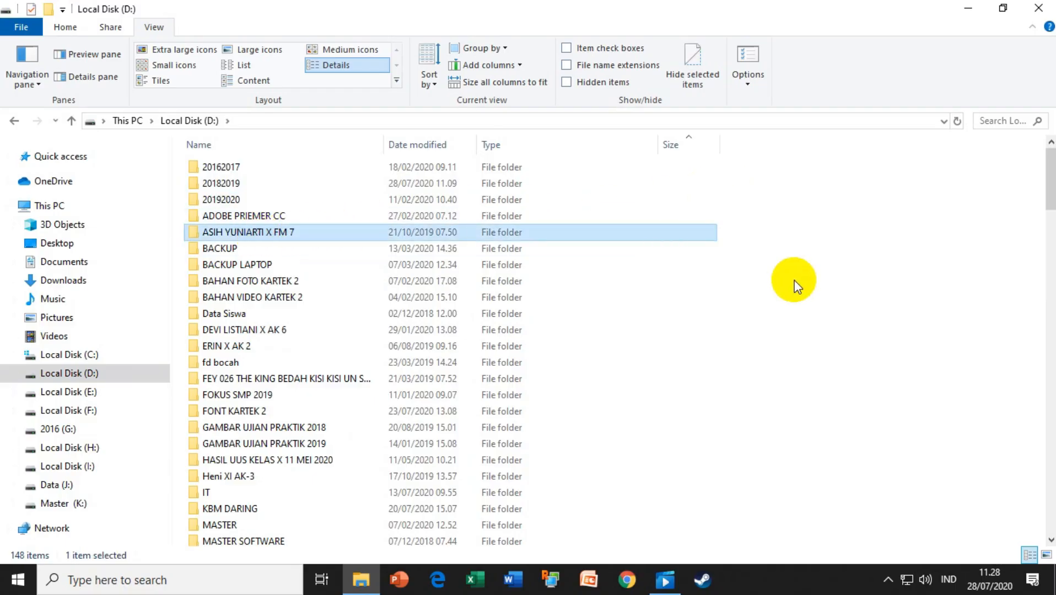
key(s)
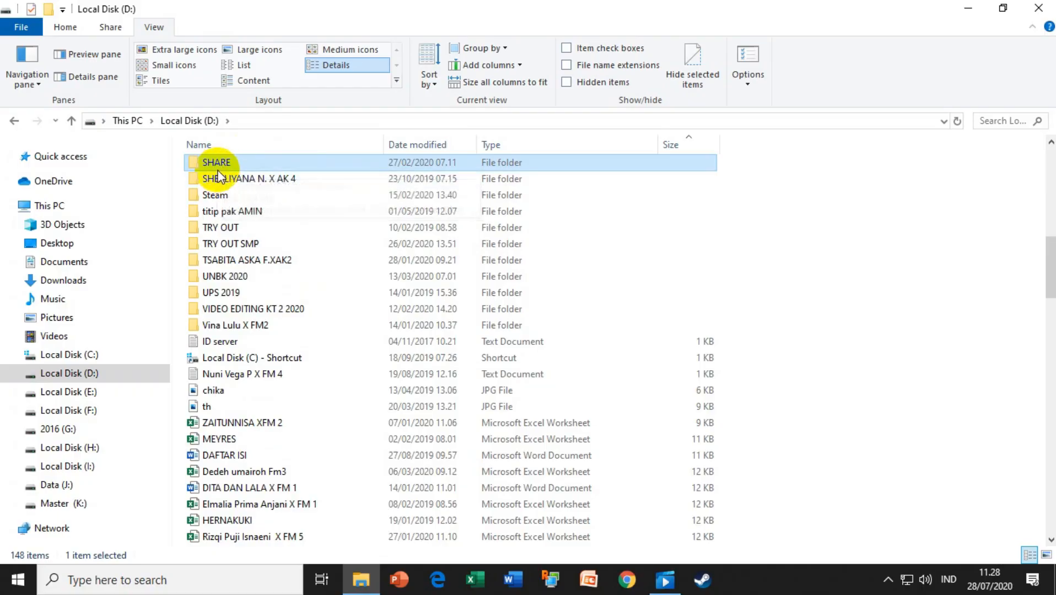
click(215, 195)
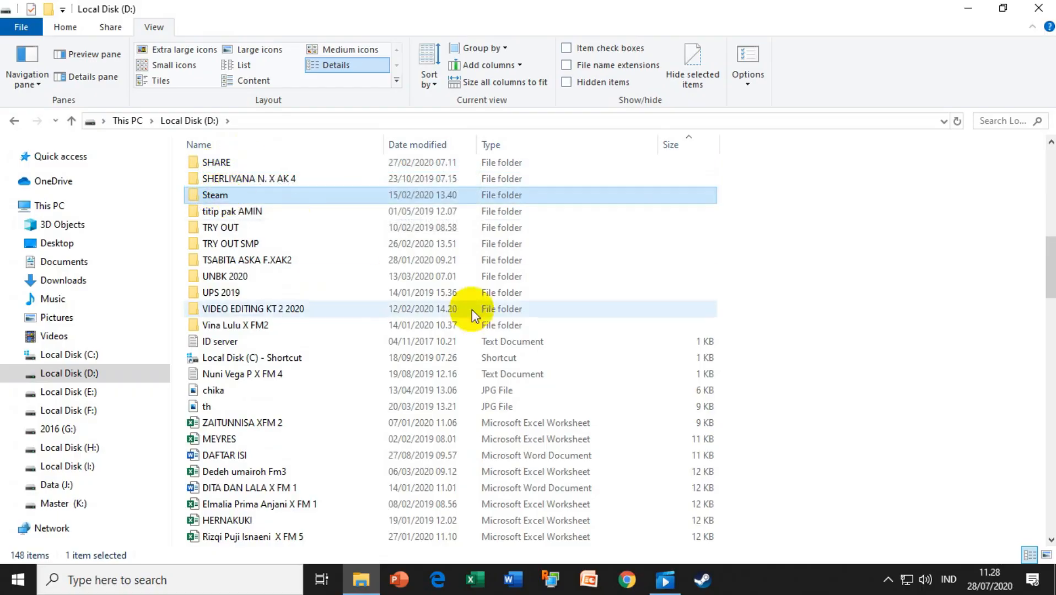
Step: Jump to the drive D items beginning with G and with A, and return to the start of the list
scroll(505, 325, up, 6)
scroll(505, 326, up, 5)
scroll(509, 326, down, 9)
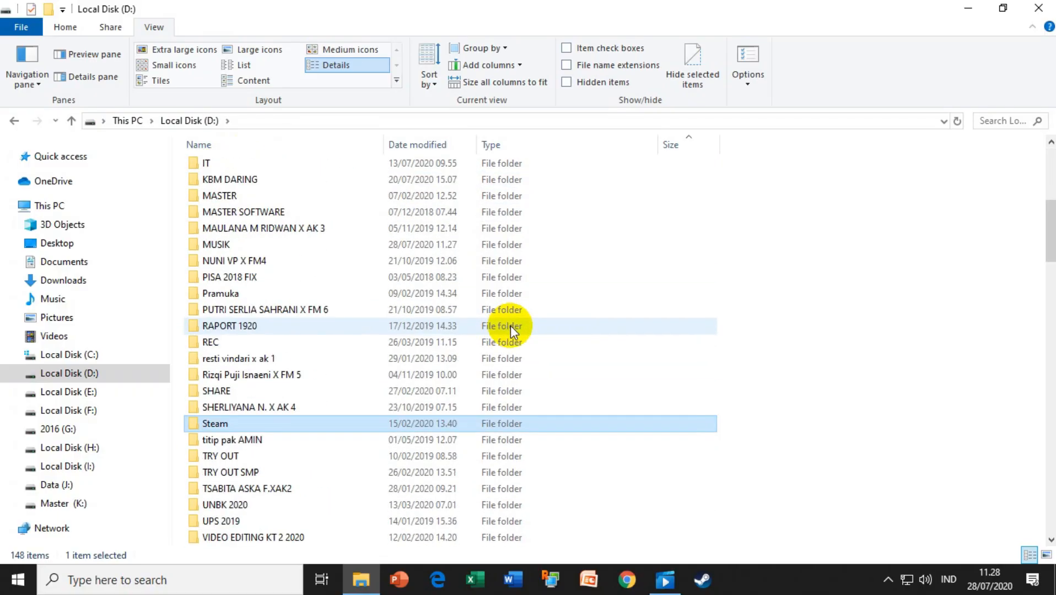
key(g)
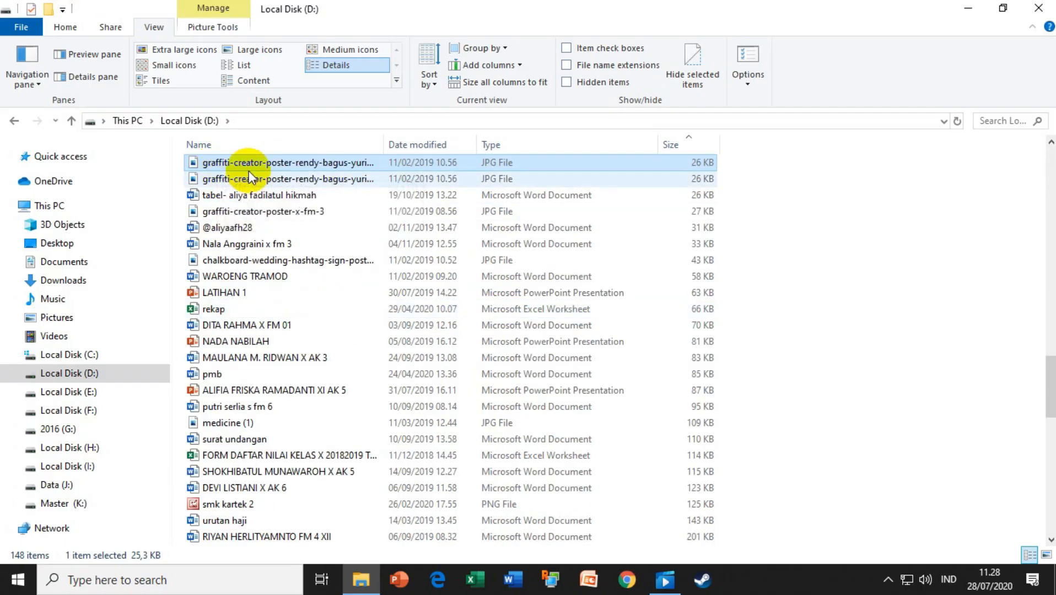
scroll(432, 400, up, 5)
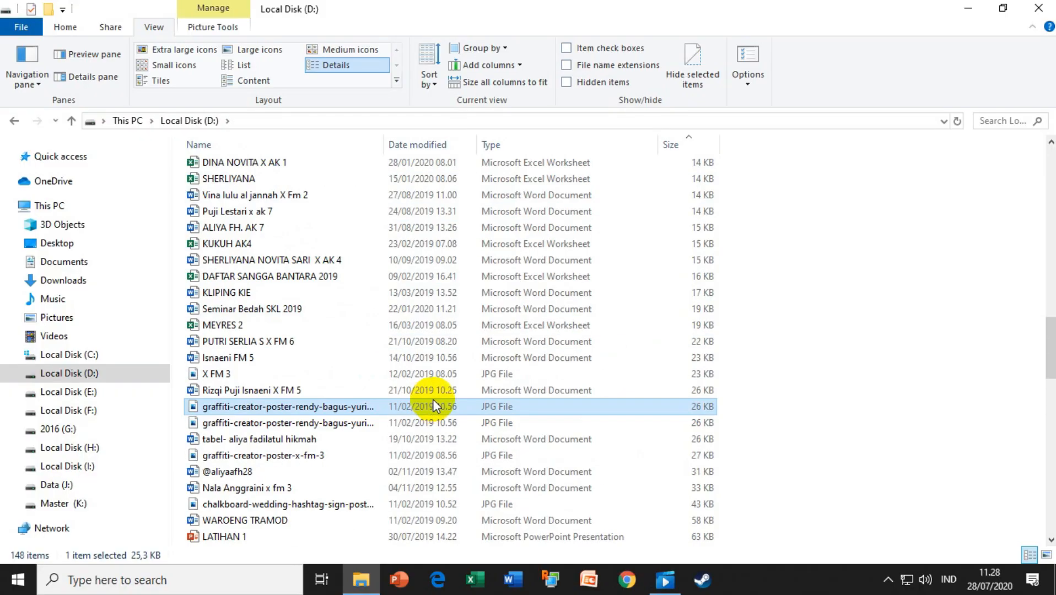
scroll(432, 394, down, 3)
key(a)
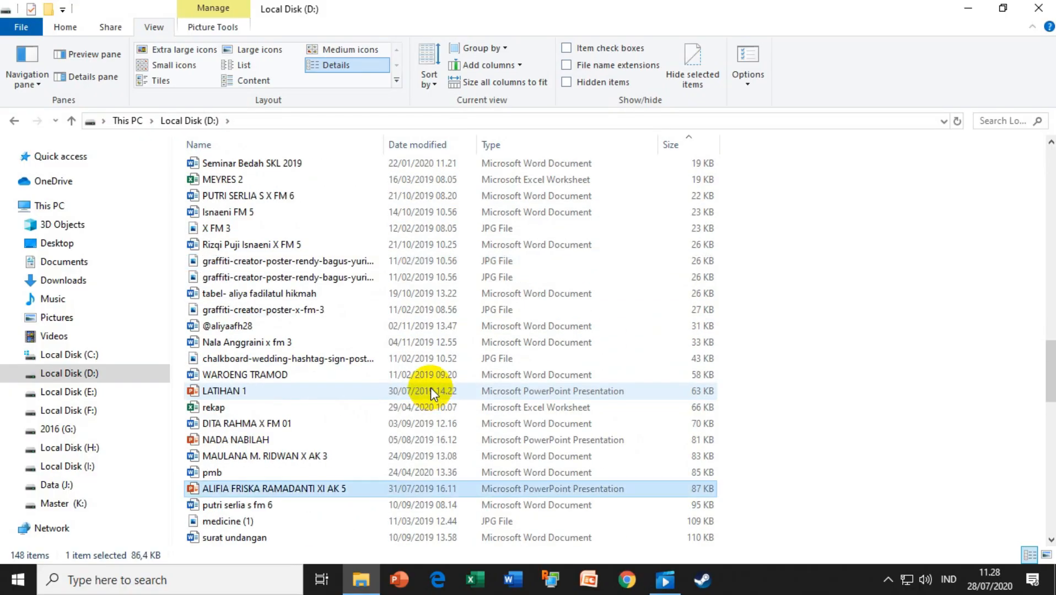
scroll(400, 452, up, 20)
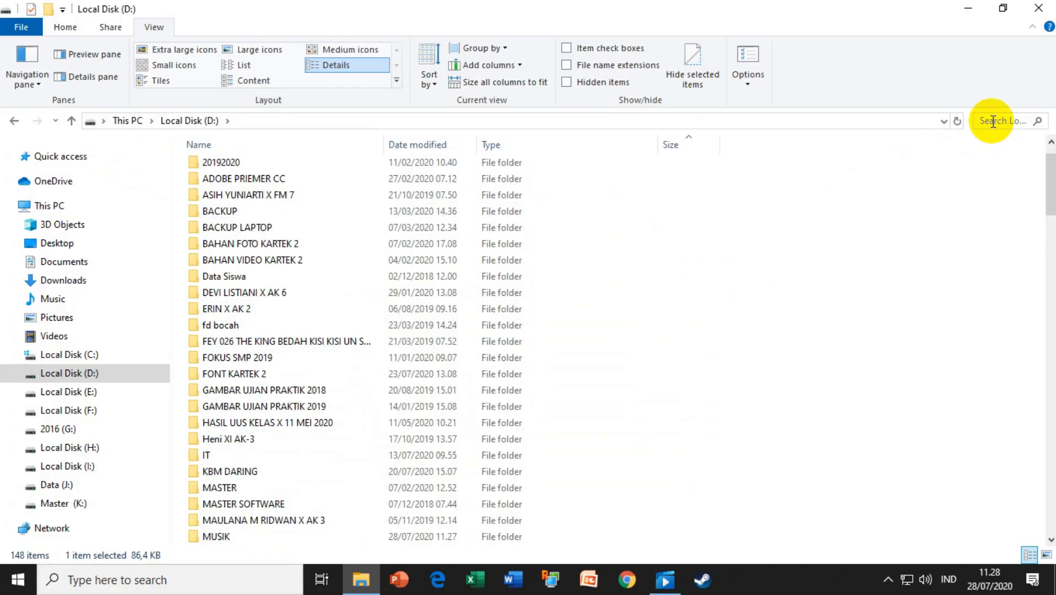
Step: Reopen Local Disk (D:) from This PC and search it for STEAM
click(49, 207)
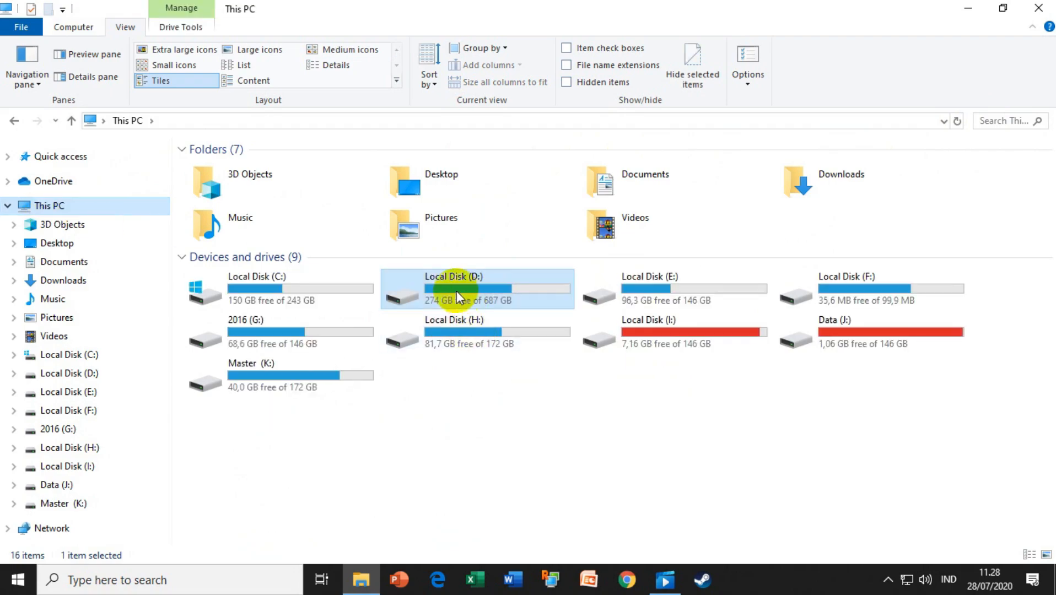
double_click(509, 297)
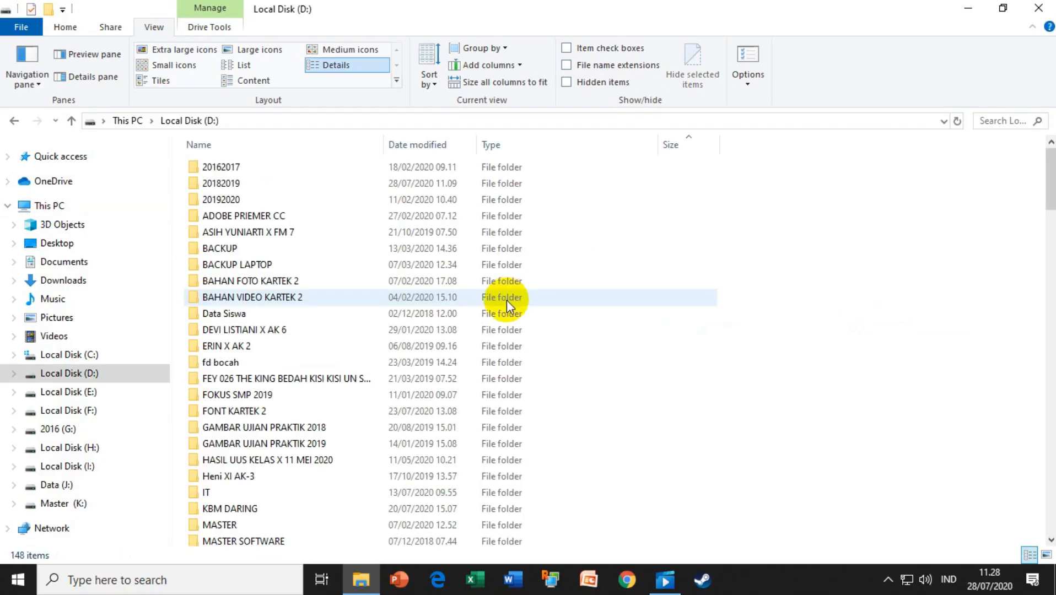
click(1003, 125)
text(STEAM)
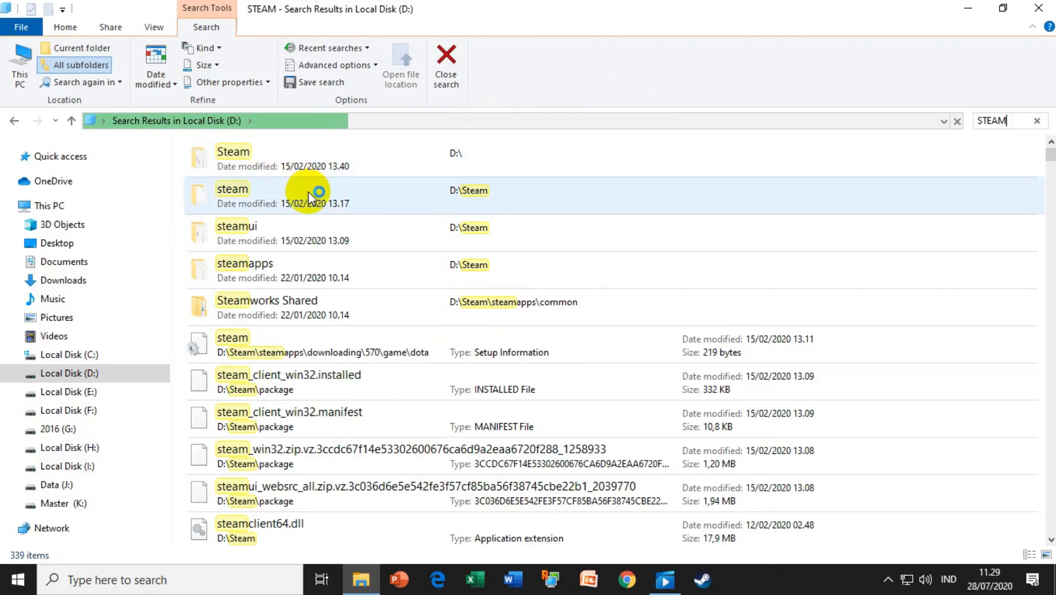
Step: Leave the search results for Local Disk (D:) and open the MUSIK folder
click(83, 374)
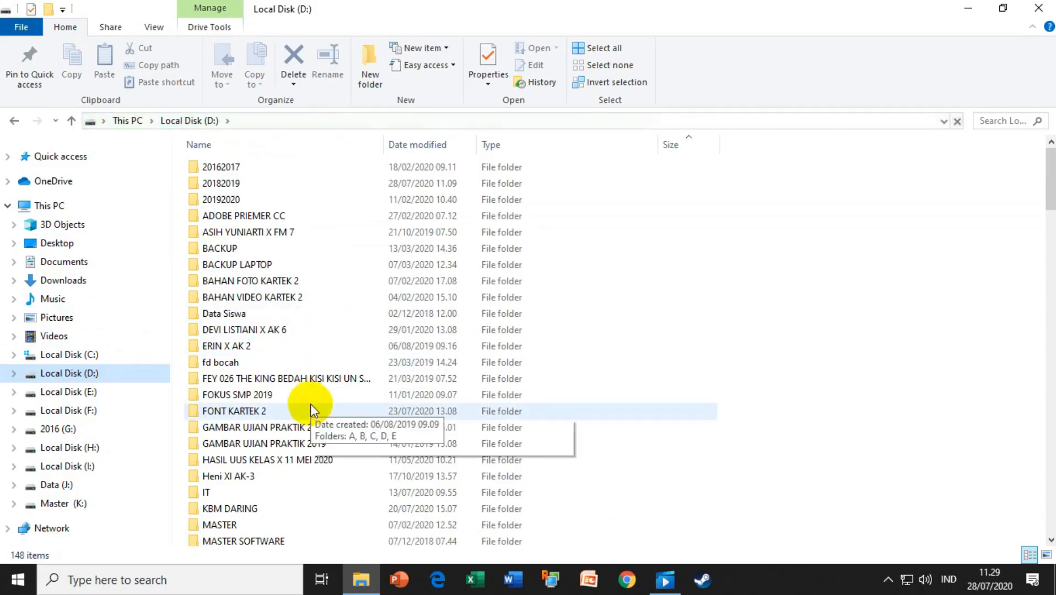
scroll(311, 407, down, 2)
click(218, 489)
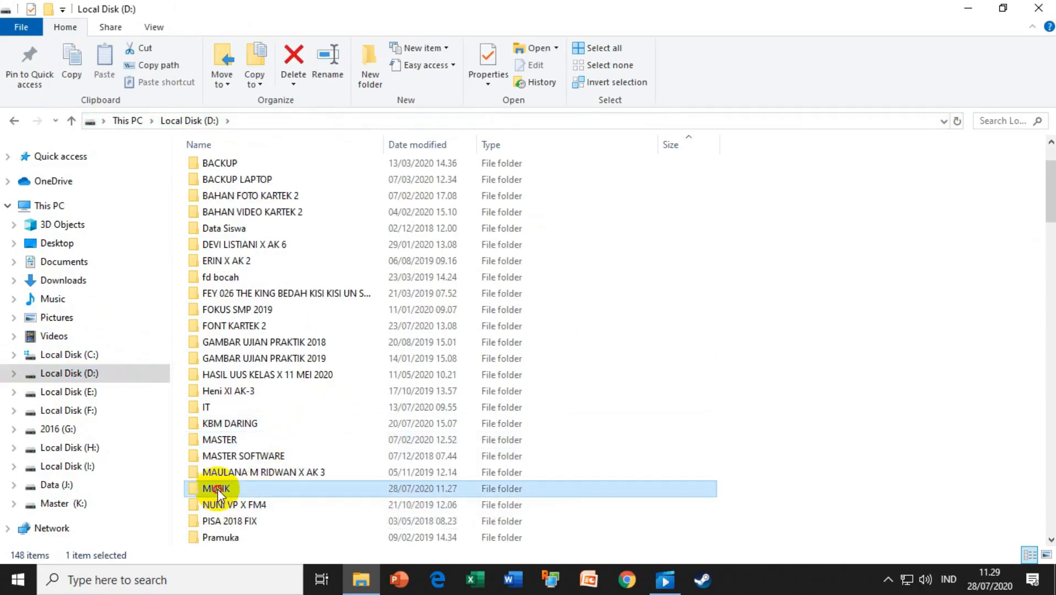
double_click(217, 490)
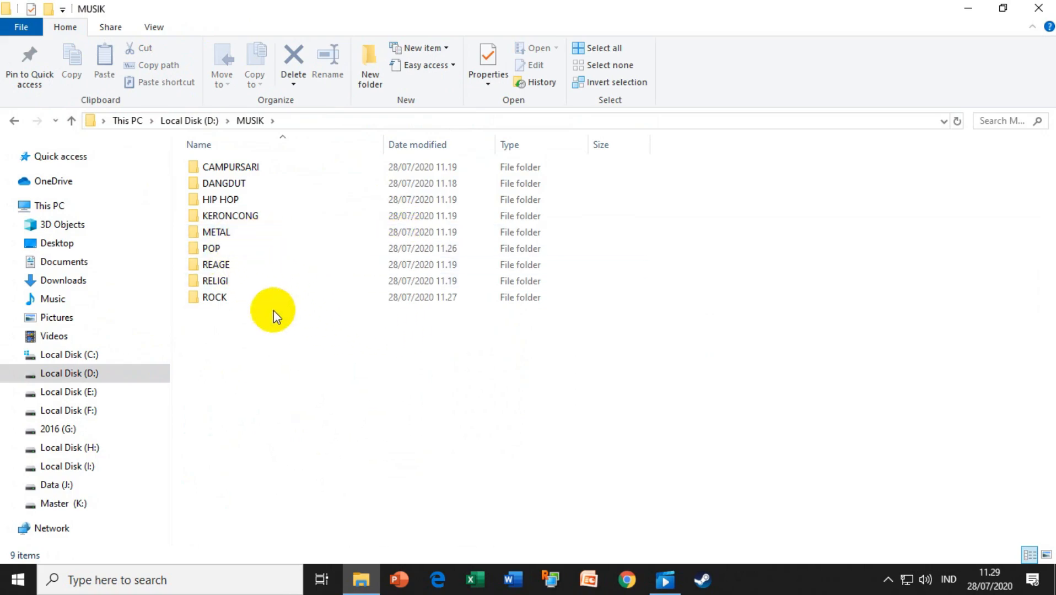
Step: Move the ROCK folder directly into the METAL folder within MUSIK without cut and paste
mouse_move(215, 301)
mouse_down()
mouse_move(252, 376)
mouse_move(514, 420)
mouse_move(362, 371)
mouse_move(293, 406)
mouse_move(237, 320)
mouse_move(207, 297)
mouse_move(213, 314)
mouse_move(218, 303)
mouse_up()
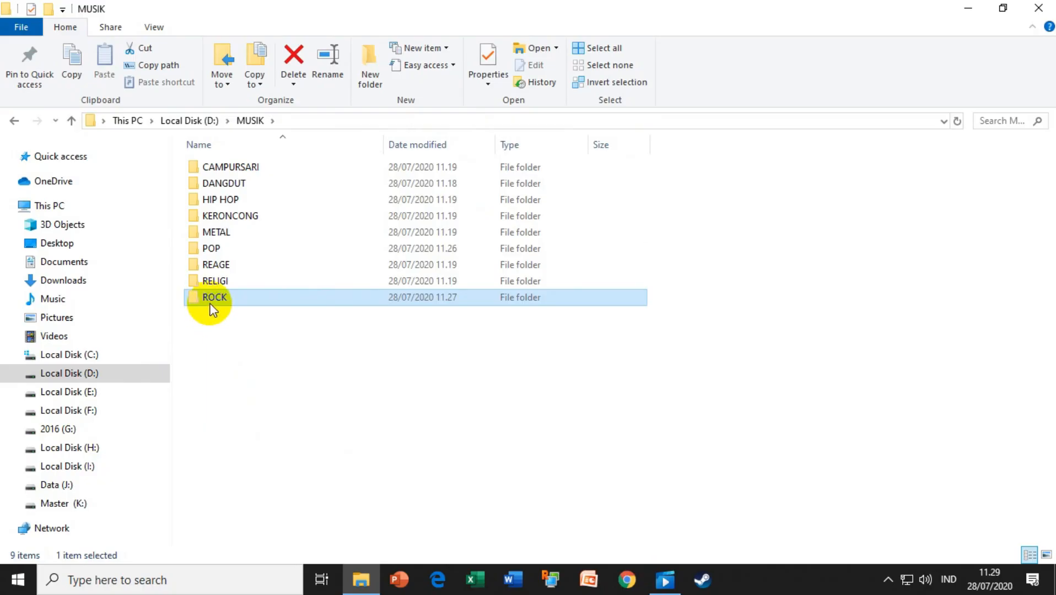
drag(209, 301, 221, 235)
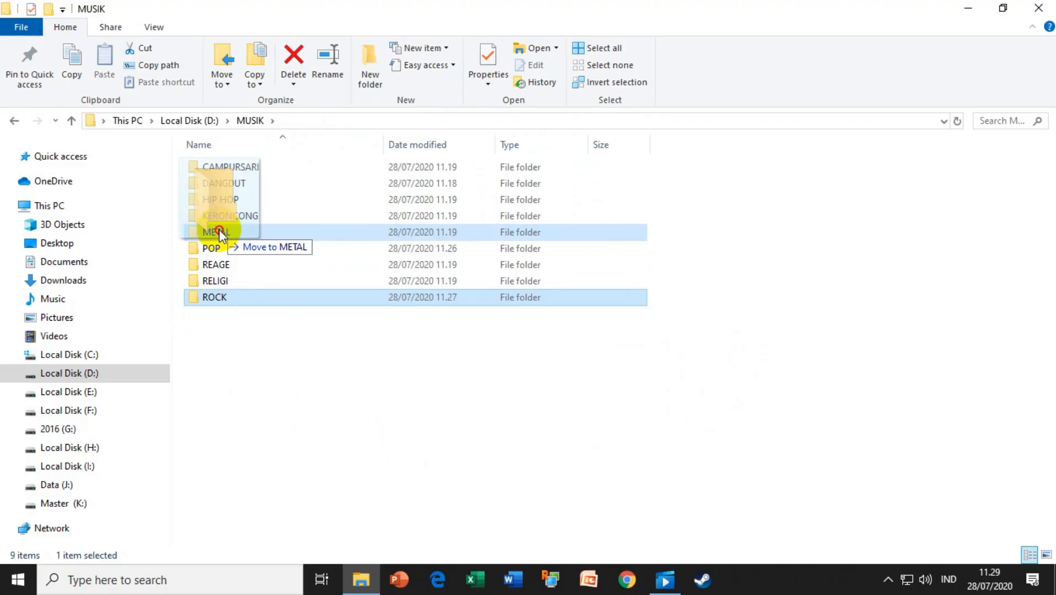
drag(220, 234, 220, 234)
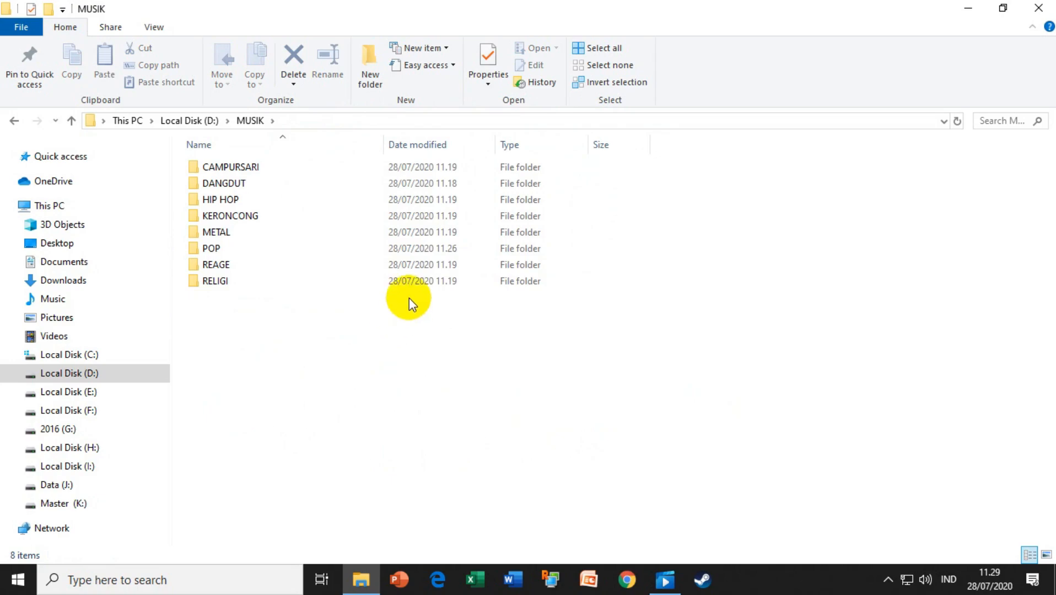
Step: Move the RELIGI folder directly into KERONCONG, check it there and return to MUSIK
mouse_move(220, 288)
mouse_down()
mouse_move(240, 349)
mouse_move(401, 390)
mouse_move(242, 269)
mouse_move(235, 279)
mouse_up()
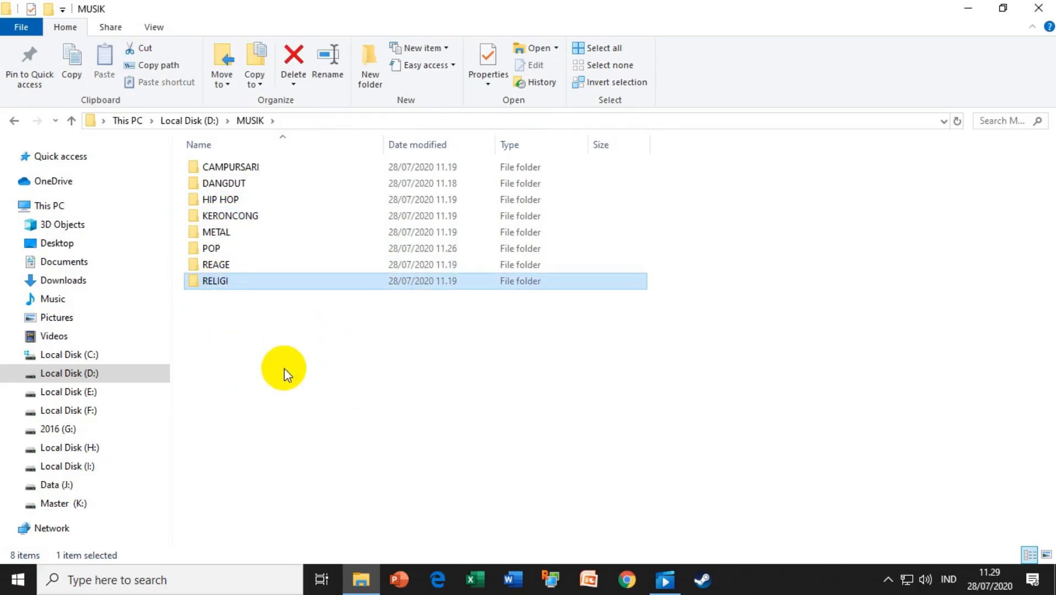
drag(210, 285, 234, 213)
click(222, 219)
double_click(223, 219)
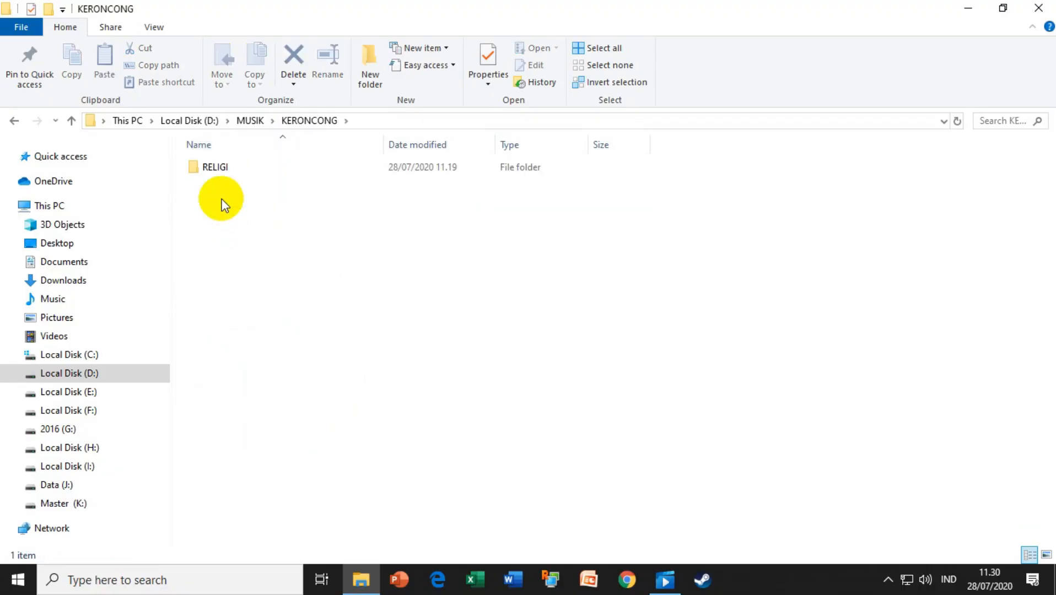
click(15, 120)
click(803, 325)
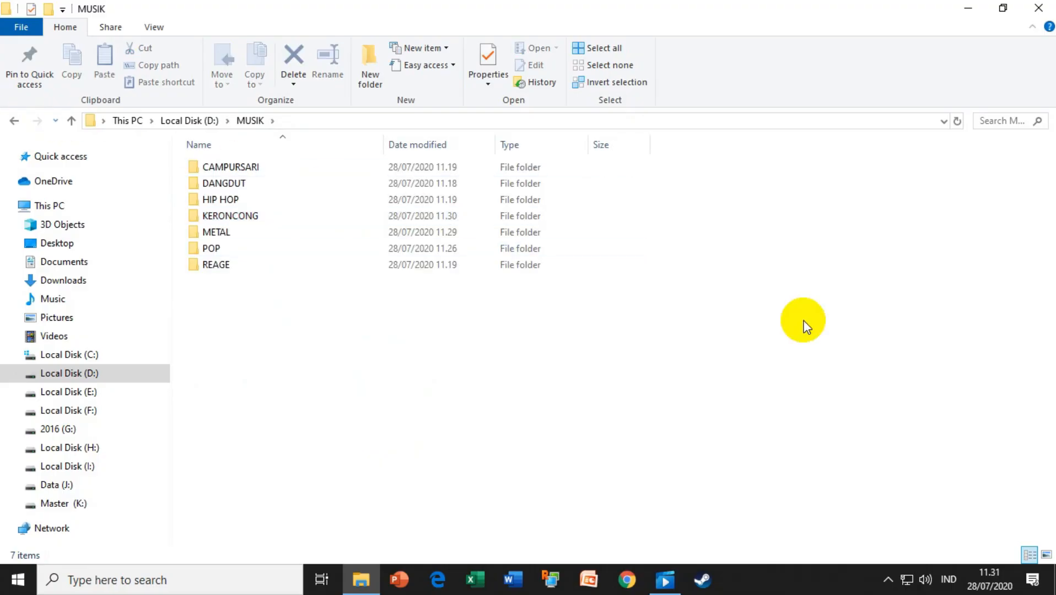